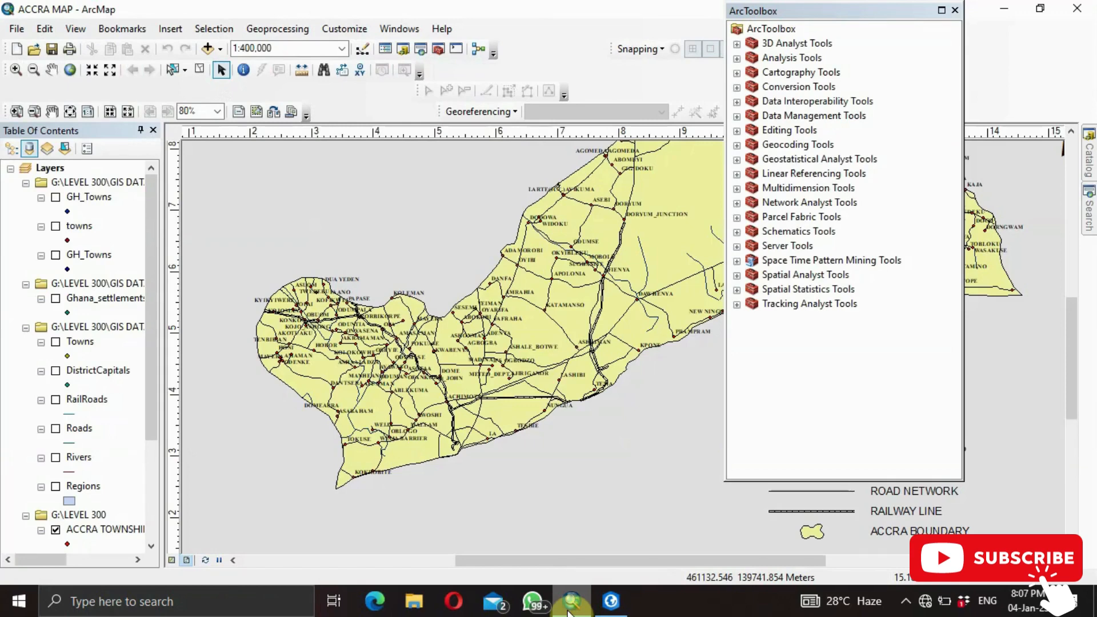
Step: Close the ArcToolbox window, switch the Accra map to data view and look through its full layer list
left_click(957, 10)
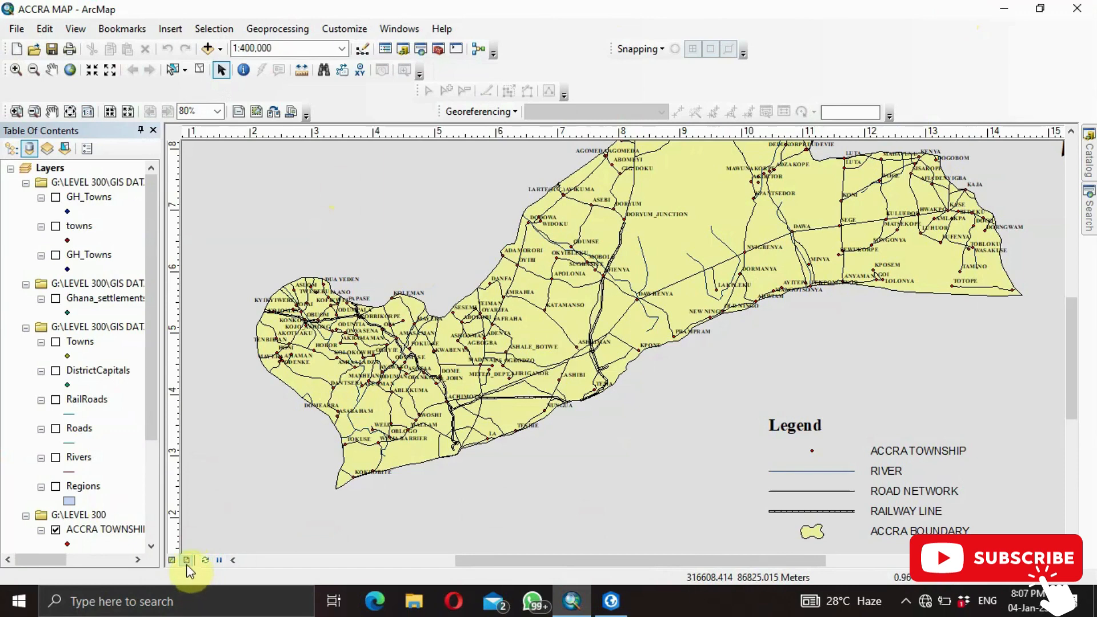
left_click(171, 561)
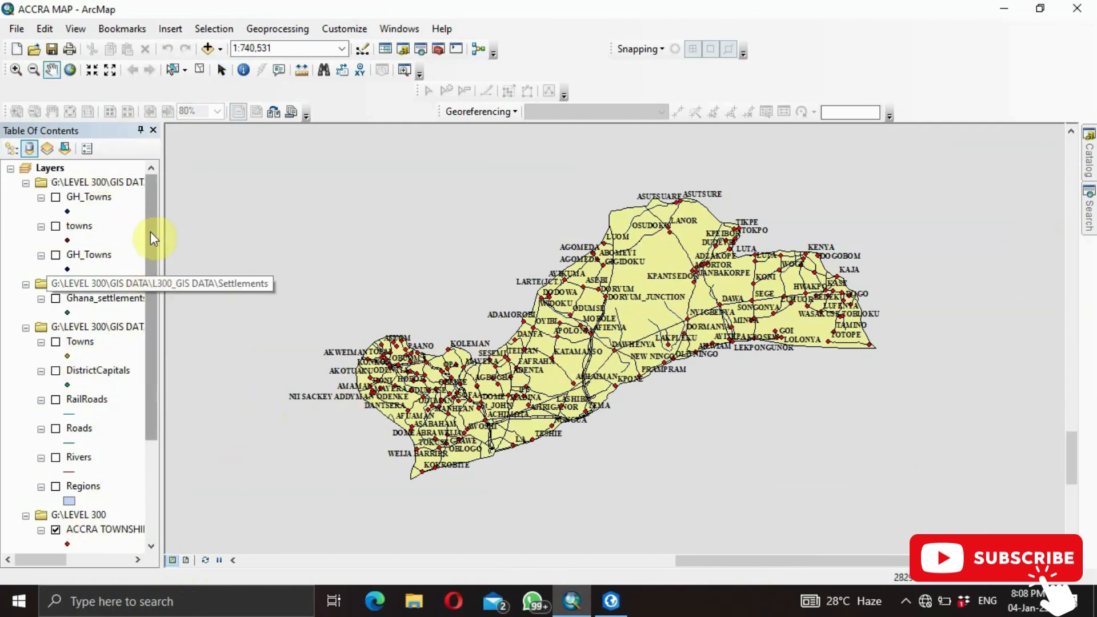
left_click_drag(150, 231, 172, 375)
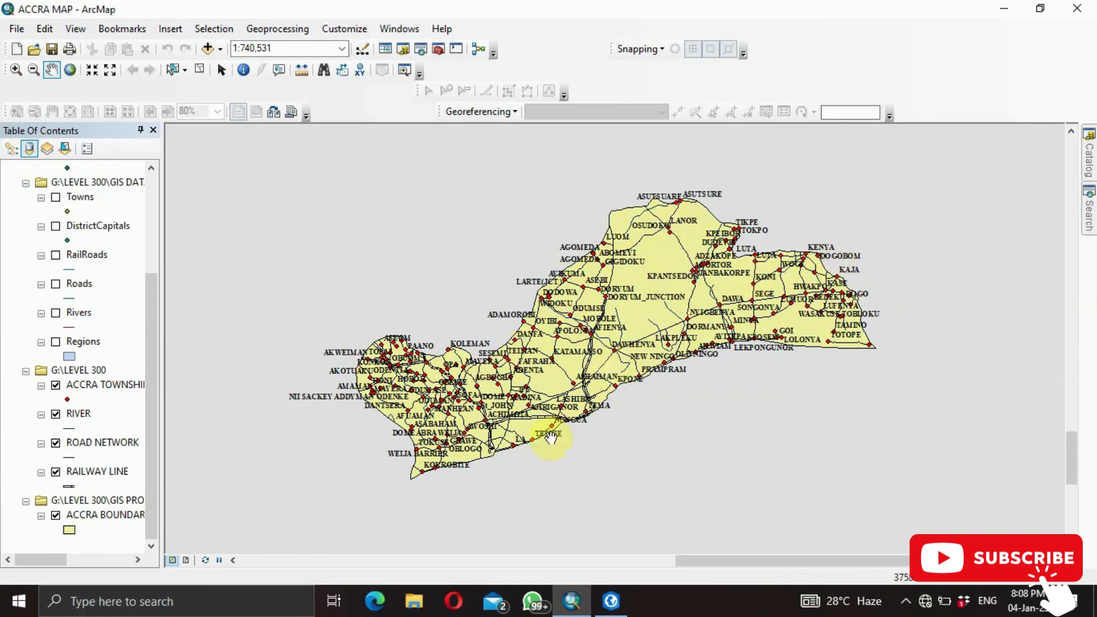
Step: Switch to ArcGIS Pro and look through the Map, Layout5, Layout4 and Layers2 views of the district map project
left_click(612, 601)
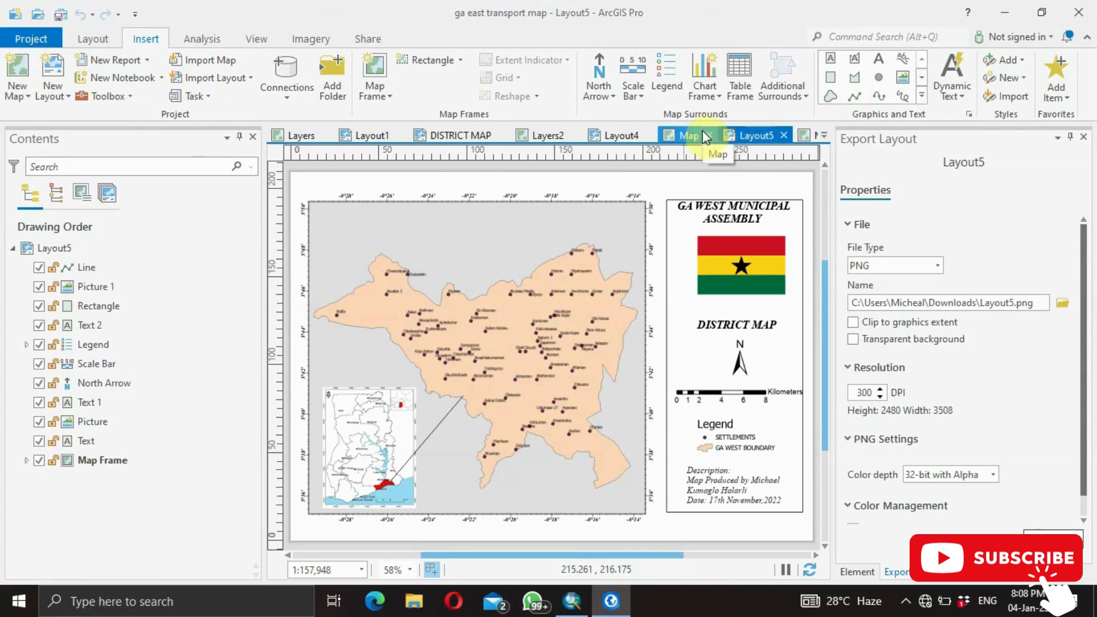
left_click(688, 137)
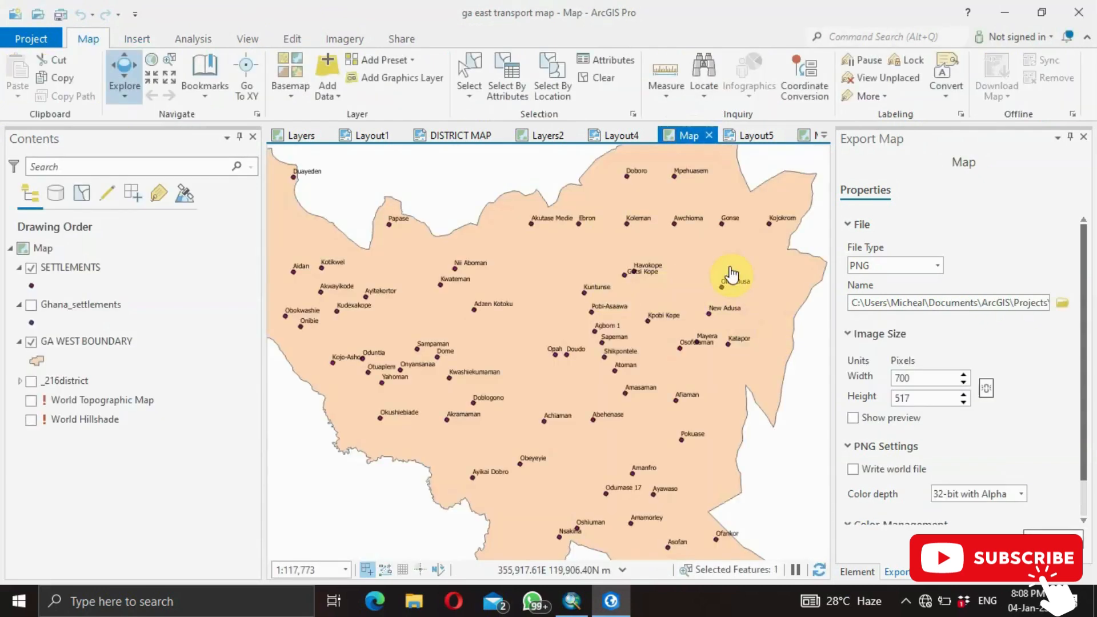
left_click(754, 134)
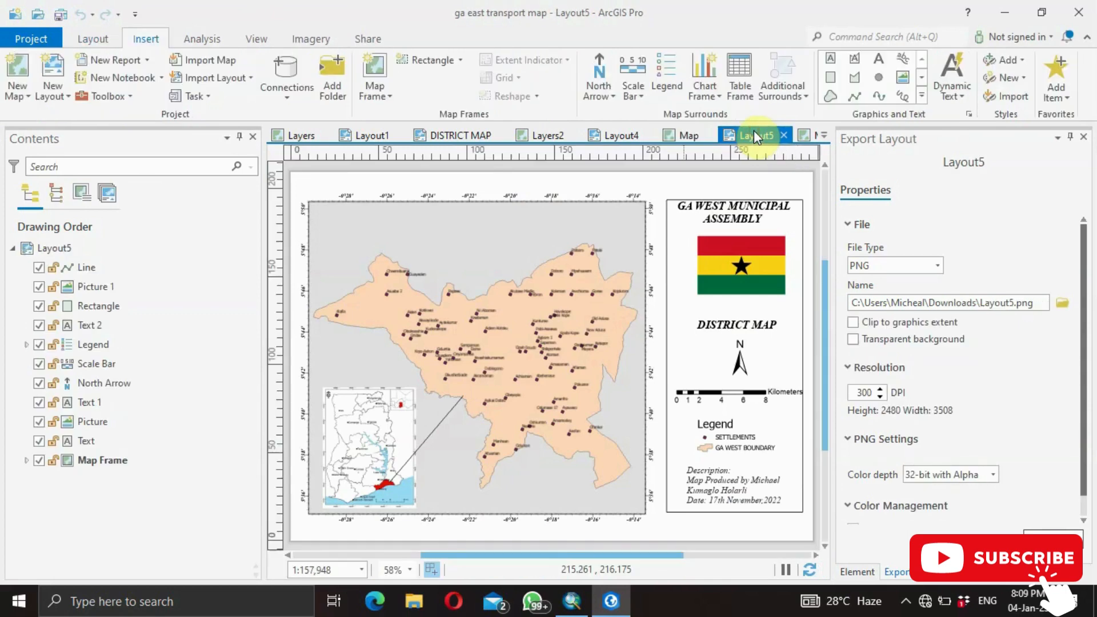
left_click(606, 135)
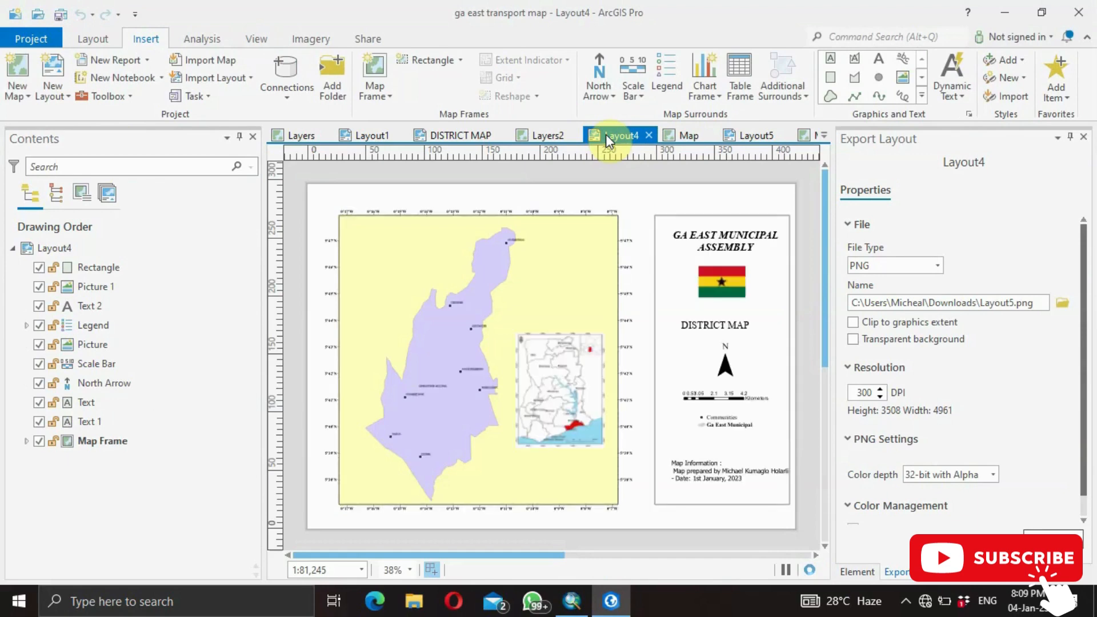
left_click(550, 132)
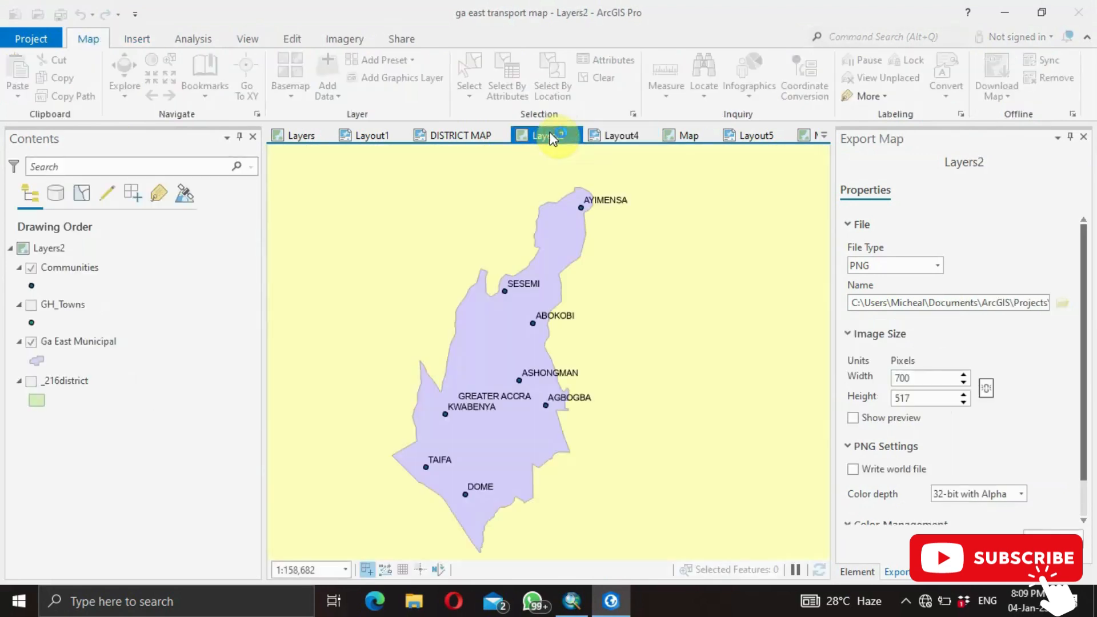
left_click(750, 131)
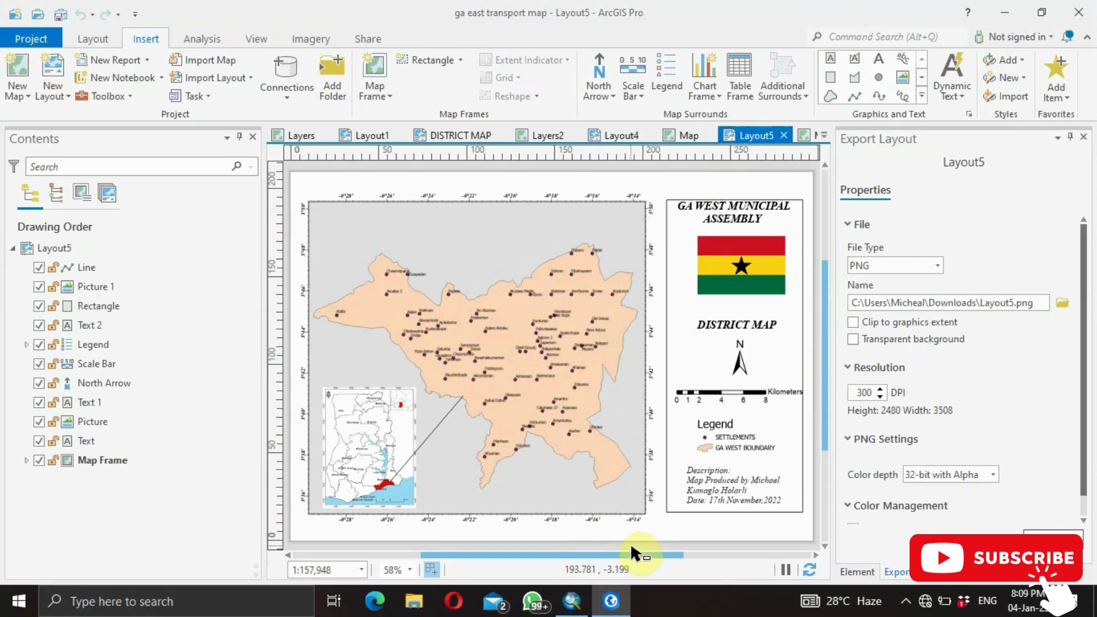
Step: Switch back to ArcMap and remove the three unused GIS DATA groups holding the Regions, GH_Towns and Ghana_settlements layers
left_click(581, 598)
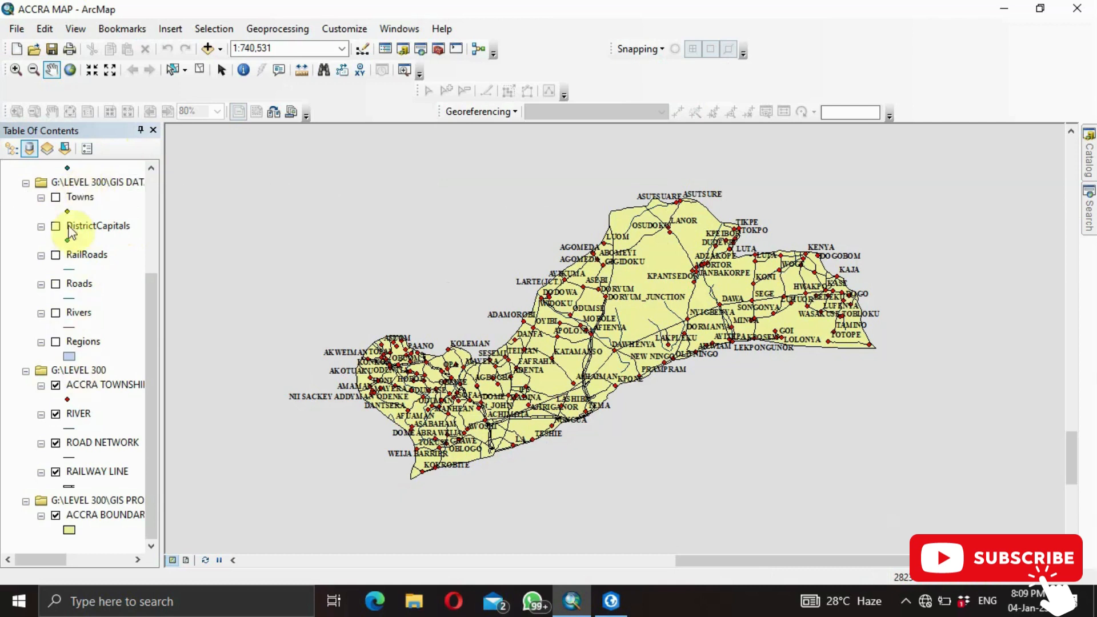
right_click(80, 184)
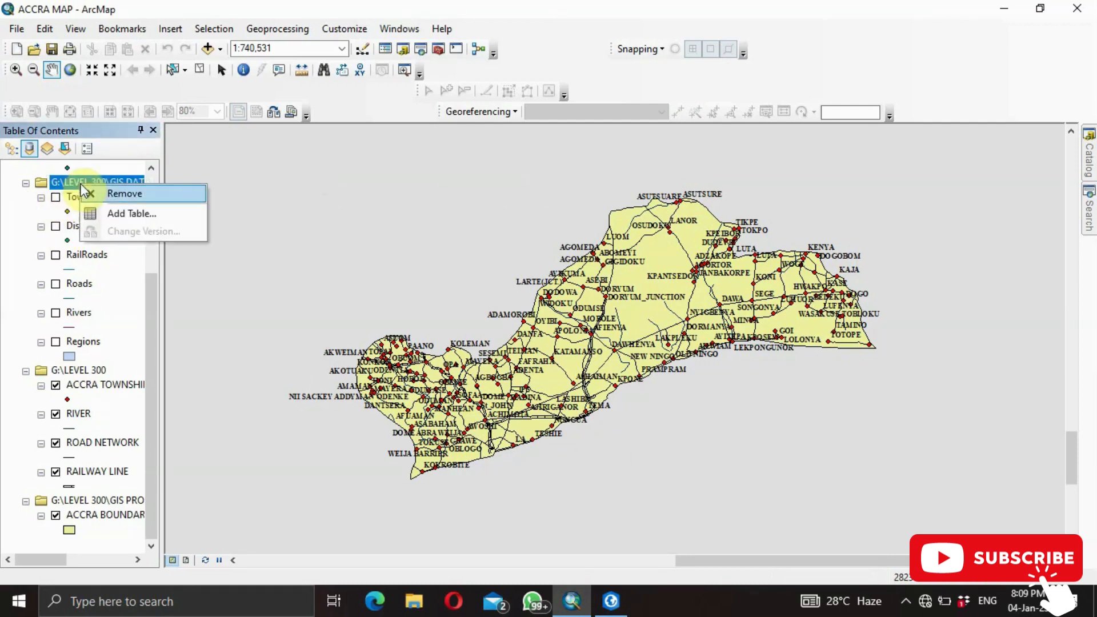
left_click(101, 192)
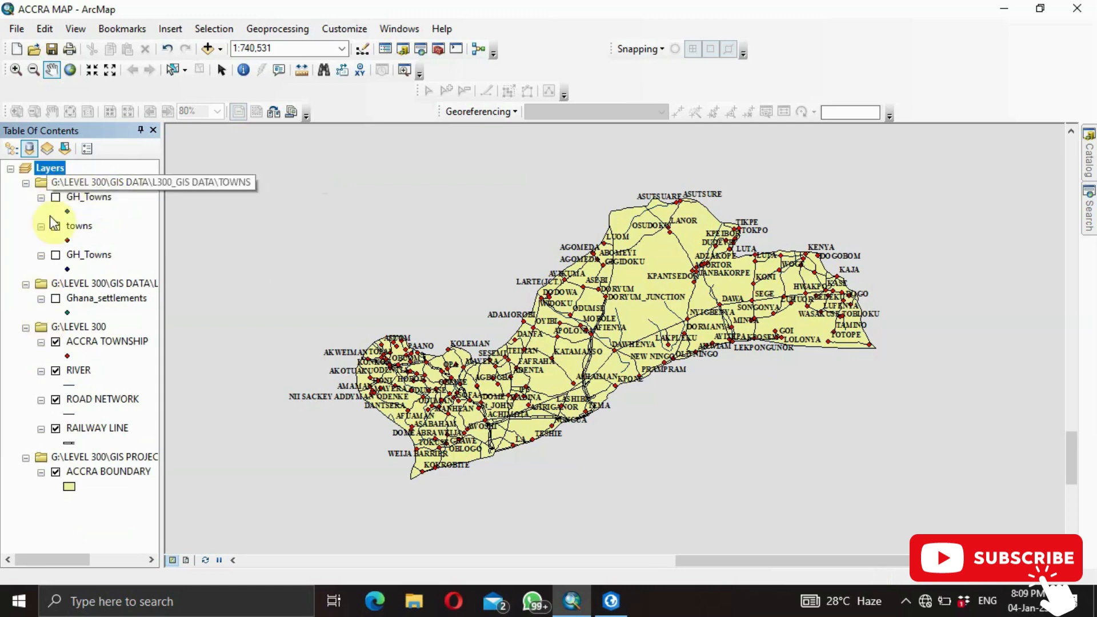
right_click(84, 182)
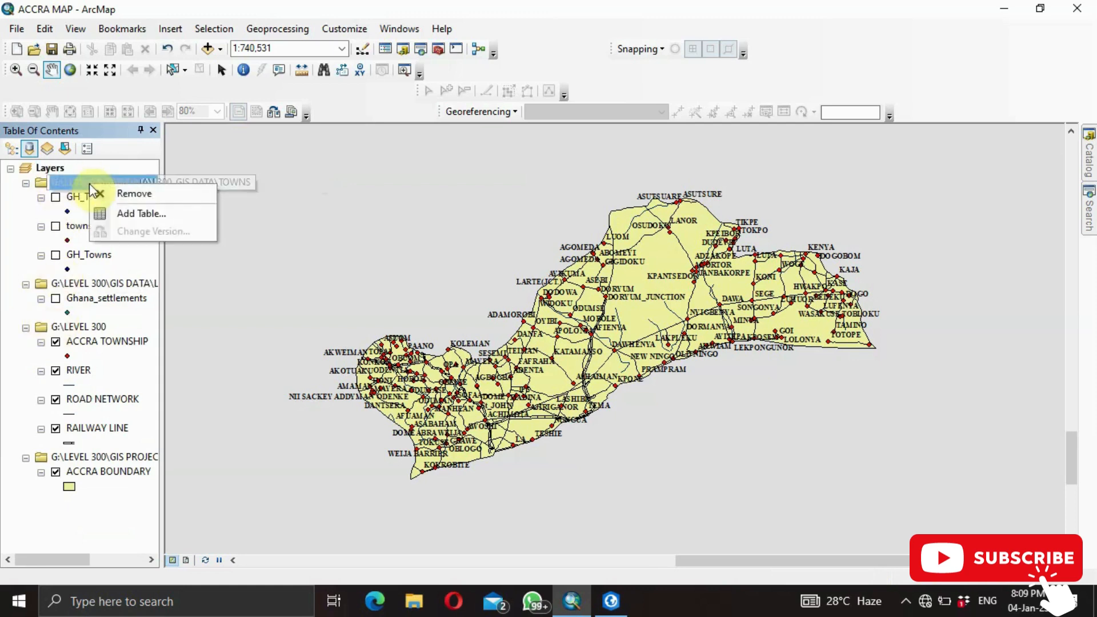
left_click(109, 193)
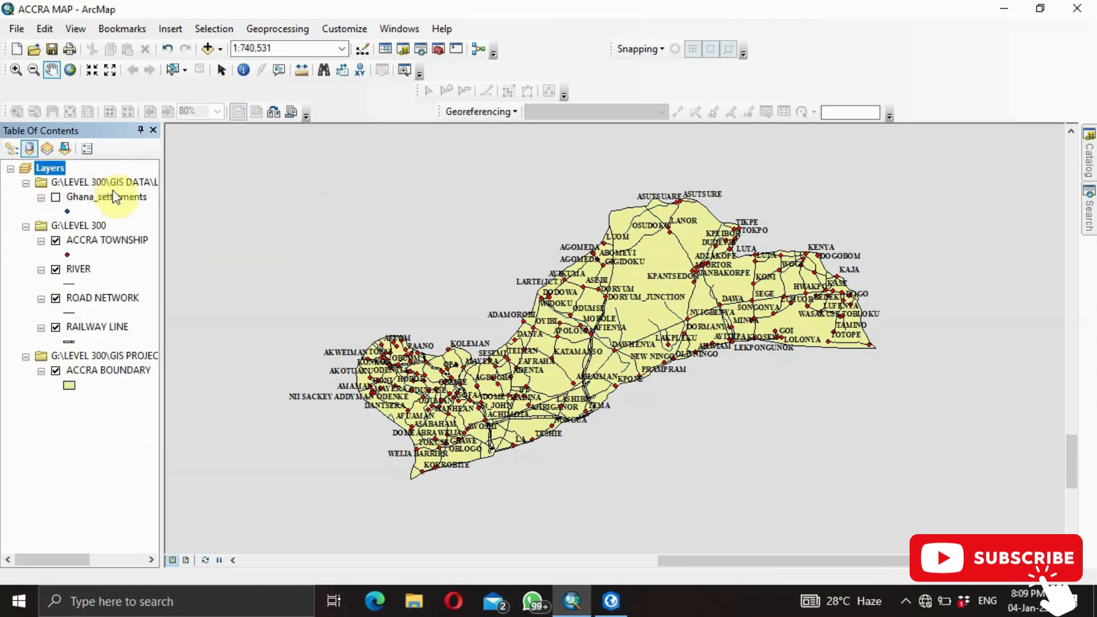
left_click(78, 197)
right_click(77, 198)
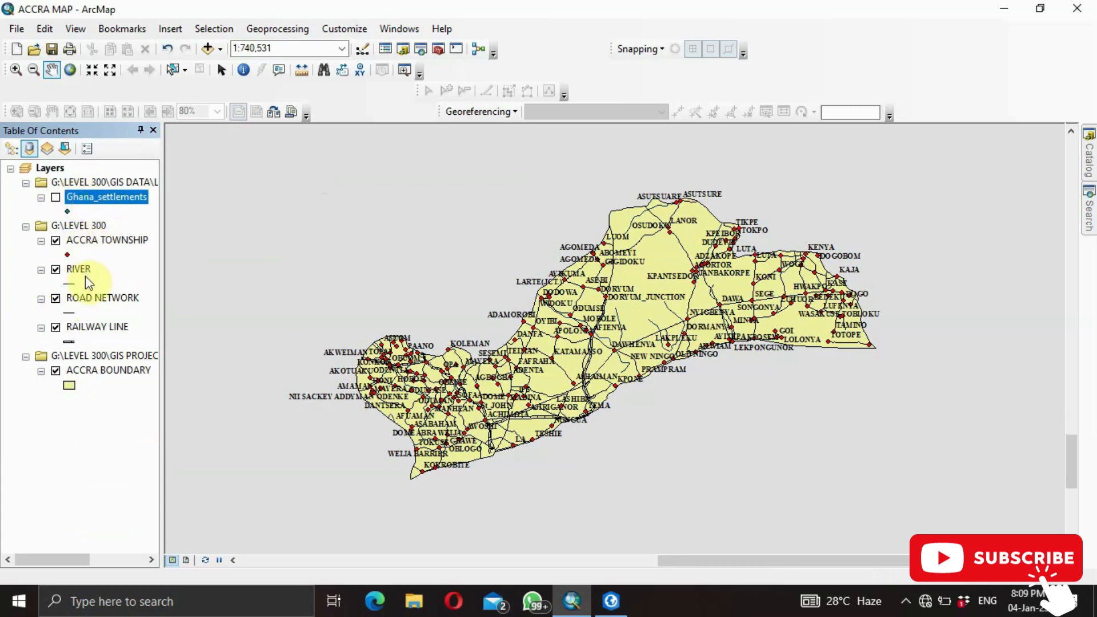
left_click(127, 227)
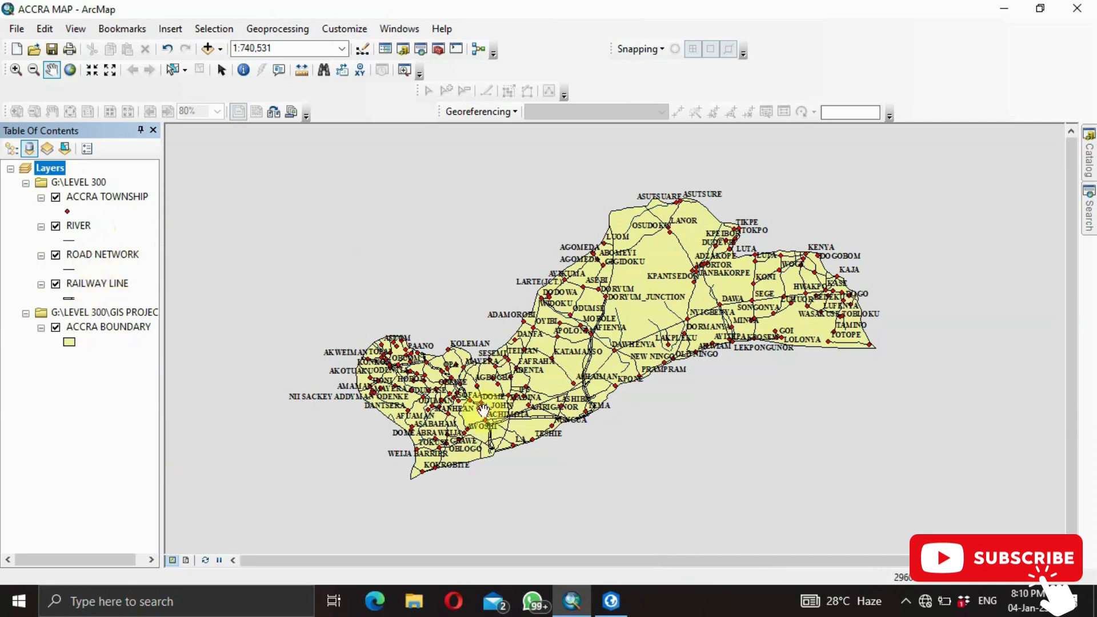
Step: Hide the ACCRA BOUNDARY, RAILWAY LINE, ROAD NETWORK, RIVER and ACCRA TOWNSHIP layers one after another
left_click(55, 327)
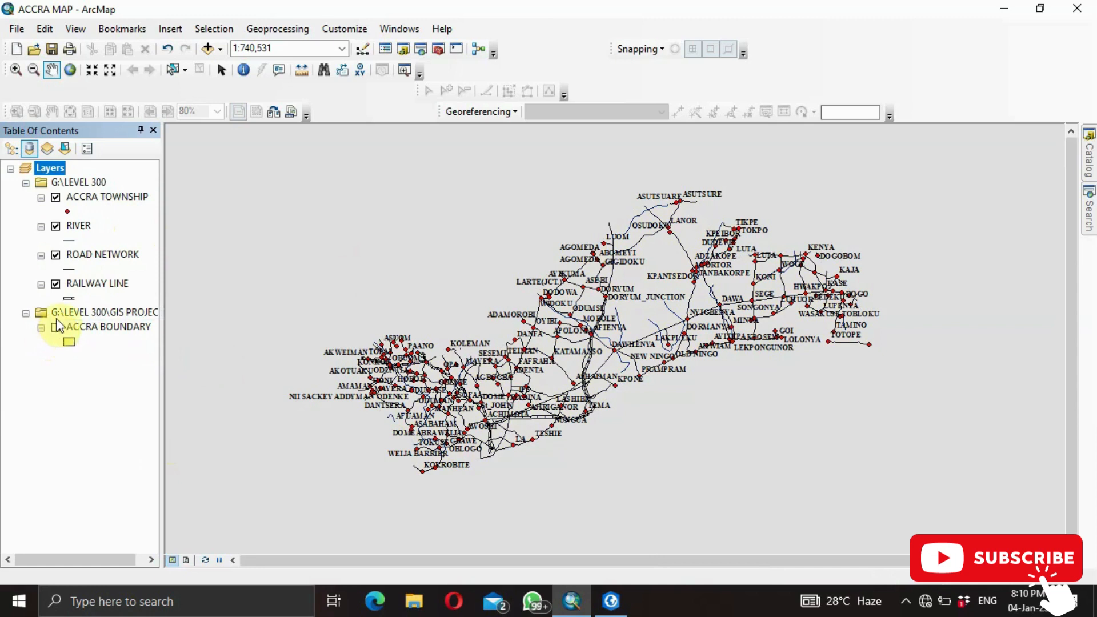
left_click(55, 284)
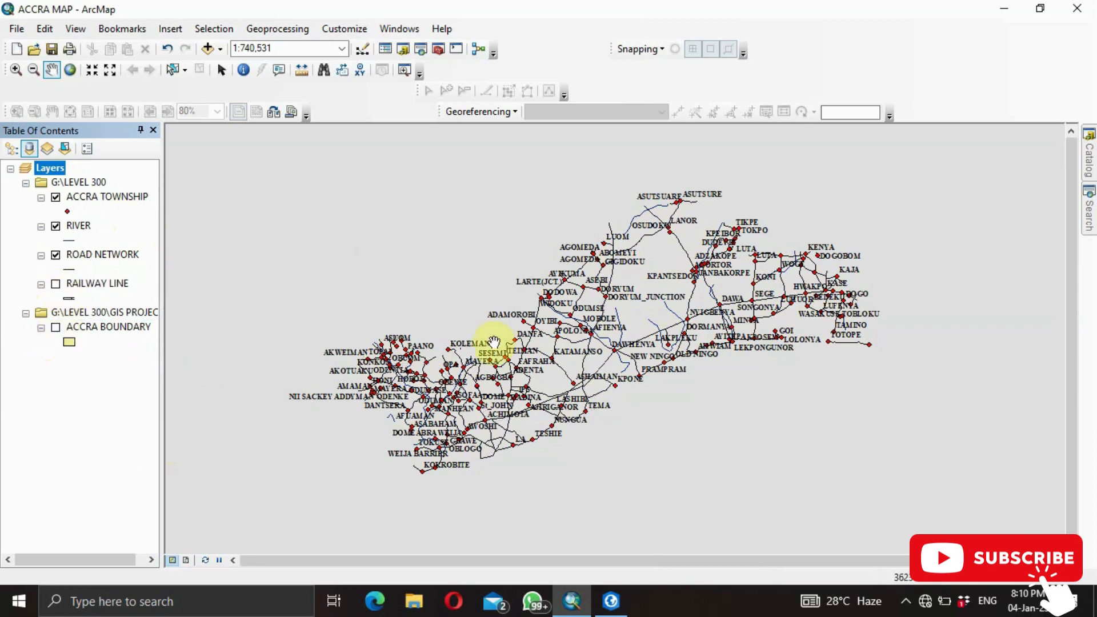
left_click(55, 258)
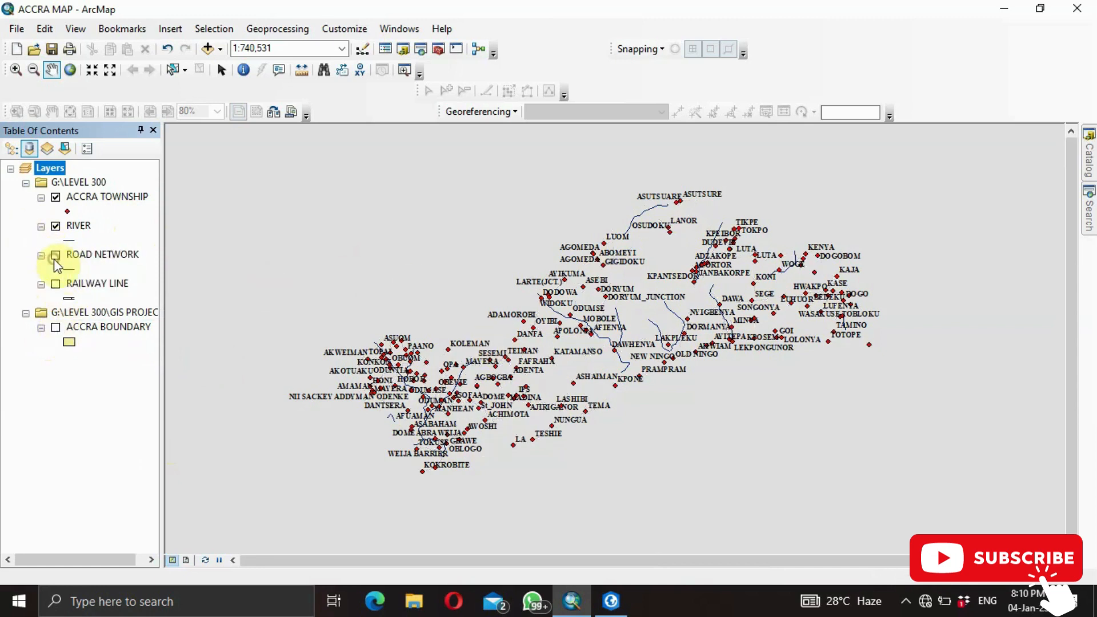
left_click(56, 226)
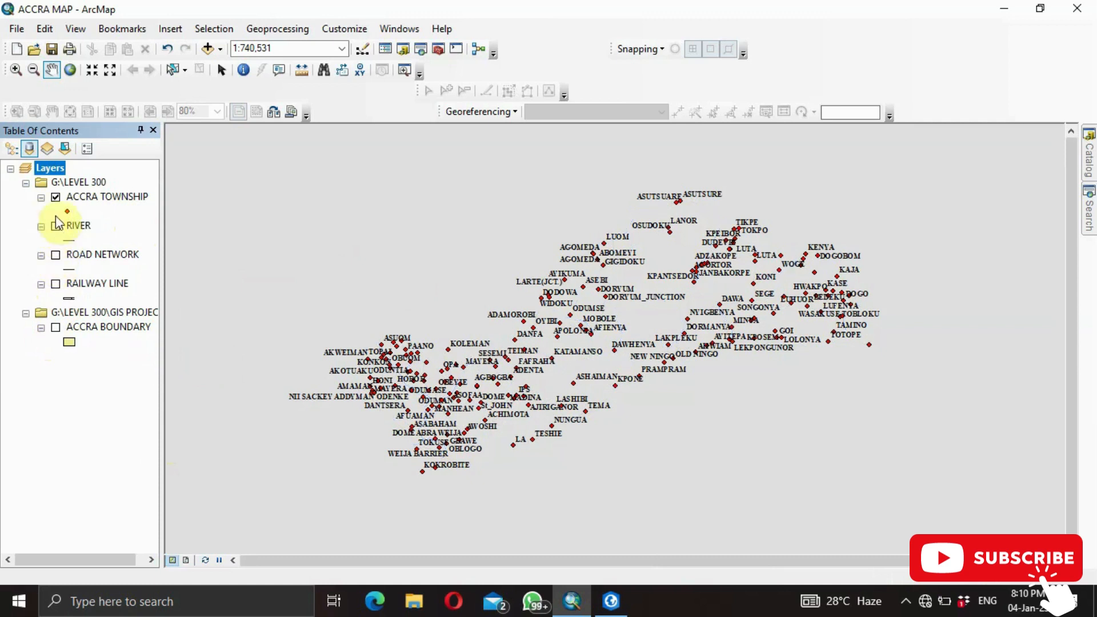
left_click(56, 197)
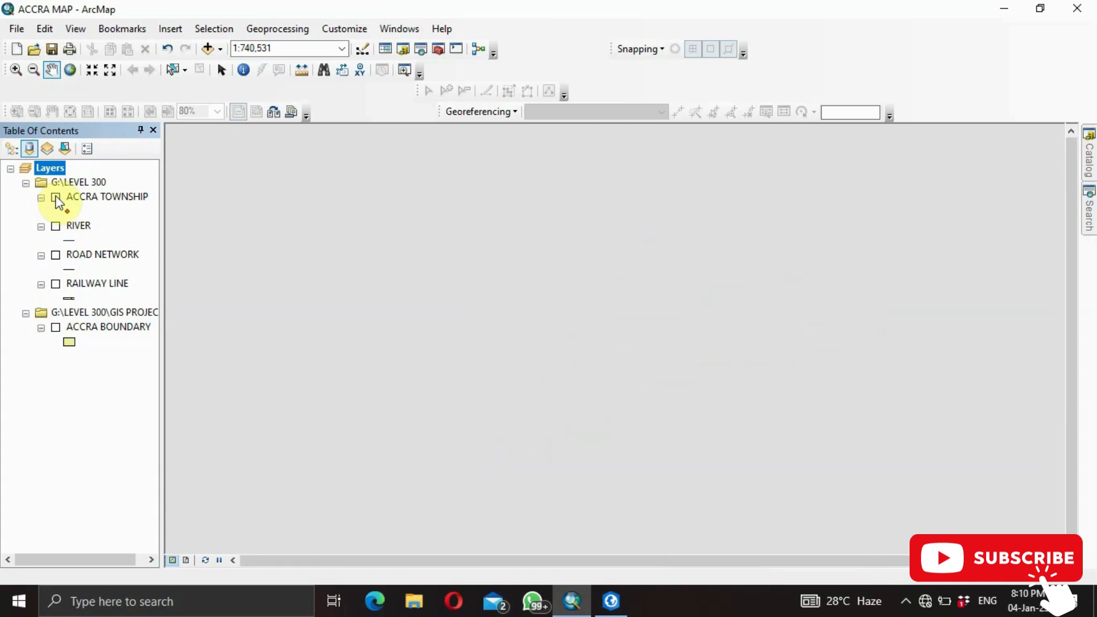
Step: Make the ACCRA TOWNSHIP, RIVER, ROAD NETWORK, RAILWAY LINE and ACCRA BOUNDARY layers visible again
left_click(55, 198)
left_click(56, 226)
left_click(56, 255)
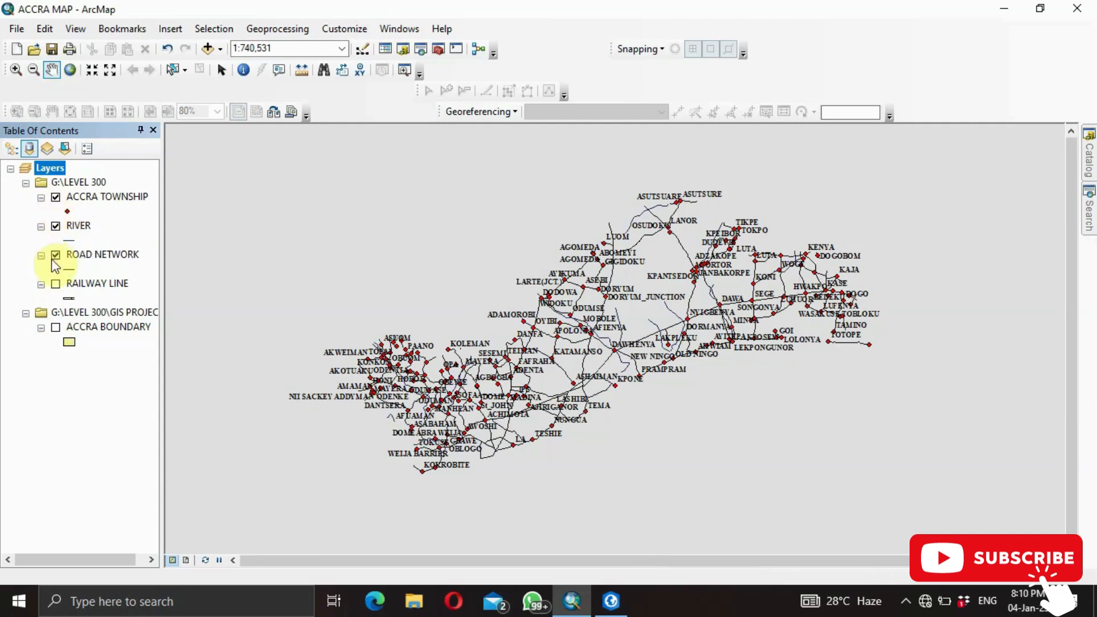
left_click(55, 284)
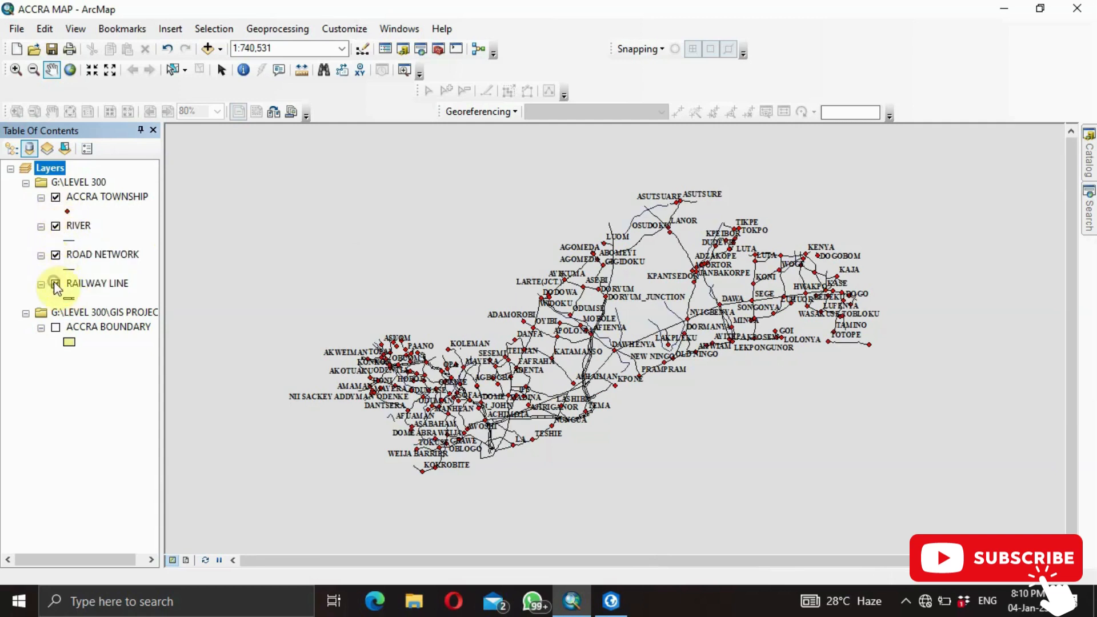
left_click(56, 328)
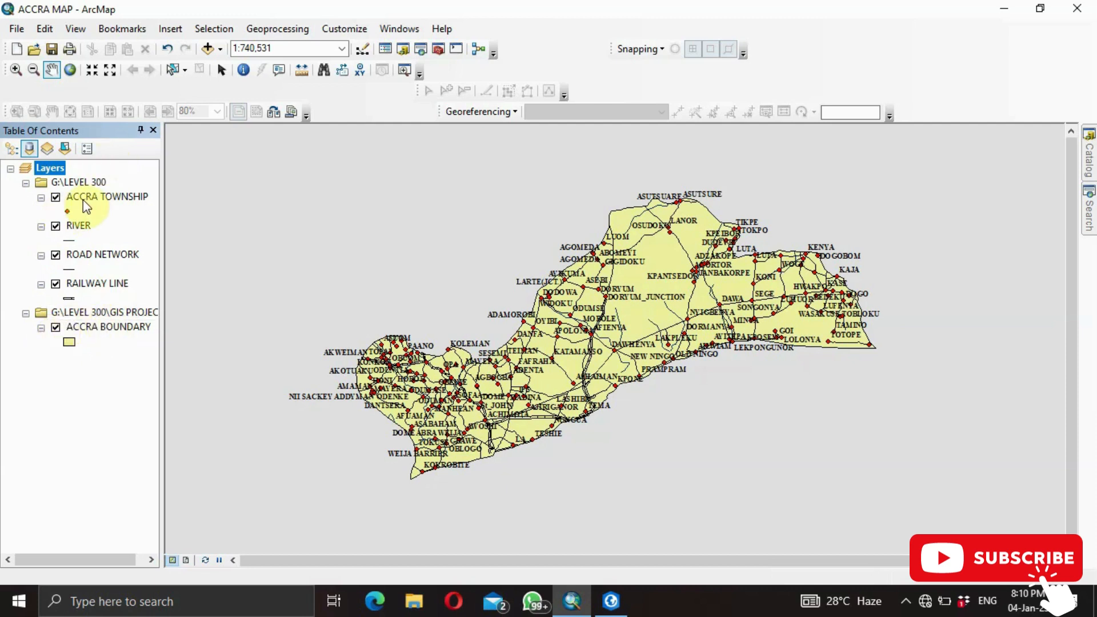
Step: Open the attribute table of the ACCRA TOWNSHIP layer and look across its fields
right_click(109, 197)
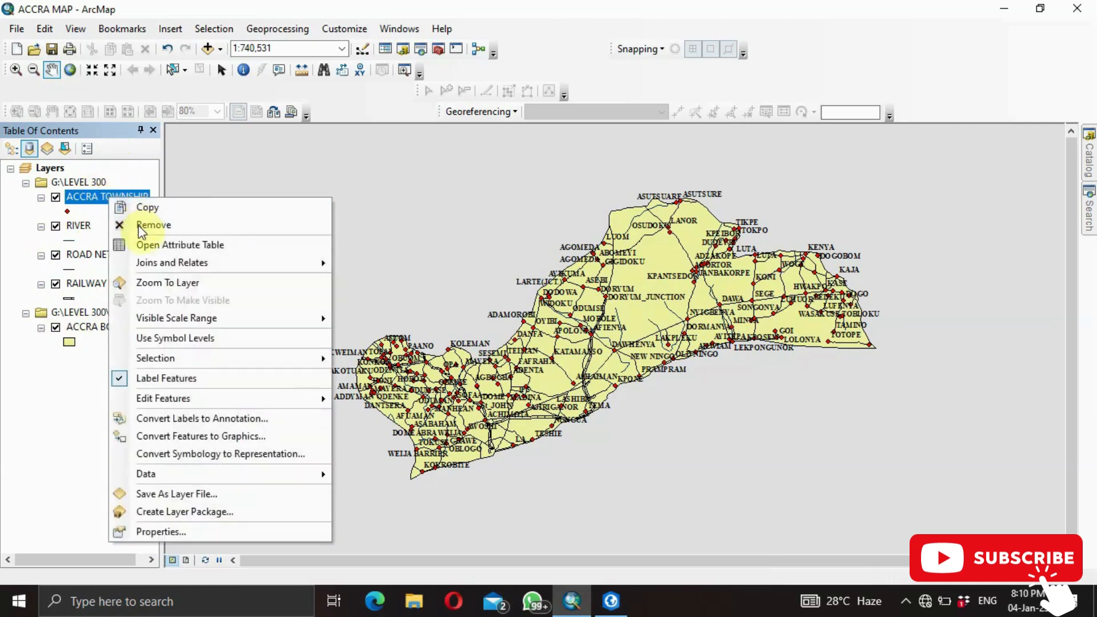
left_click(136, 247)
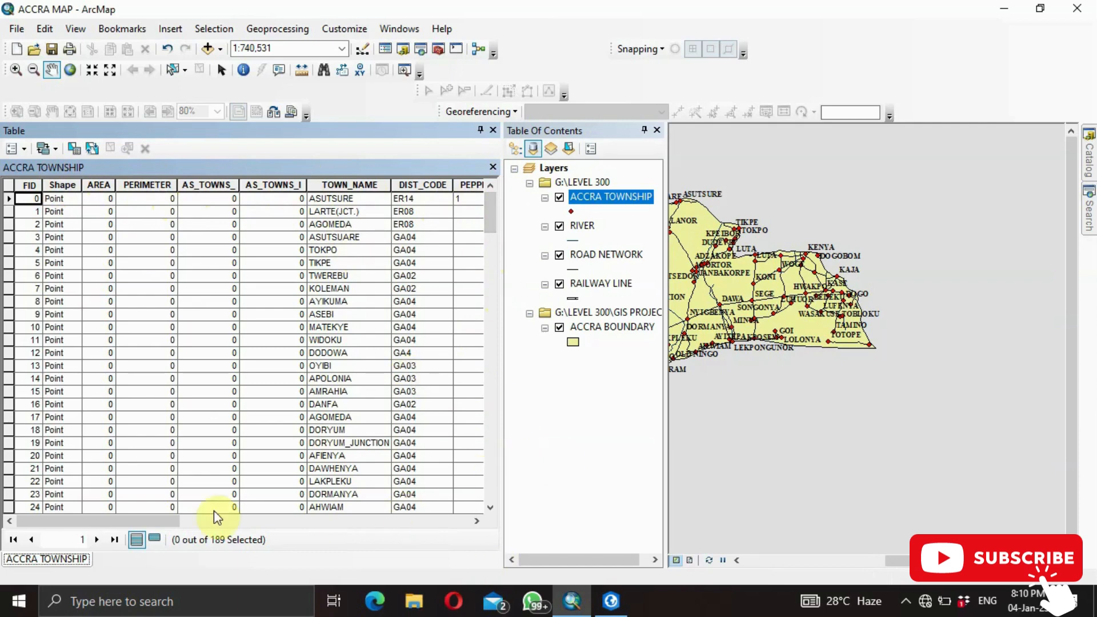
left_click_drag(159, 522, 116, 502)
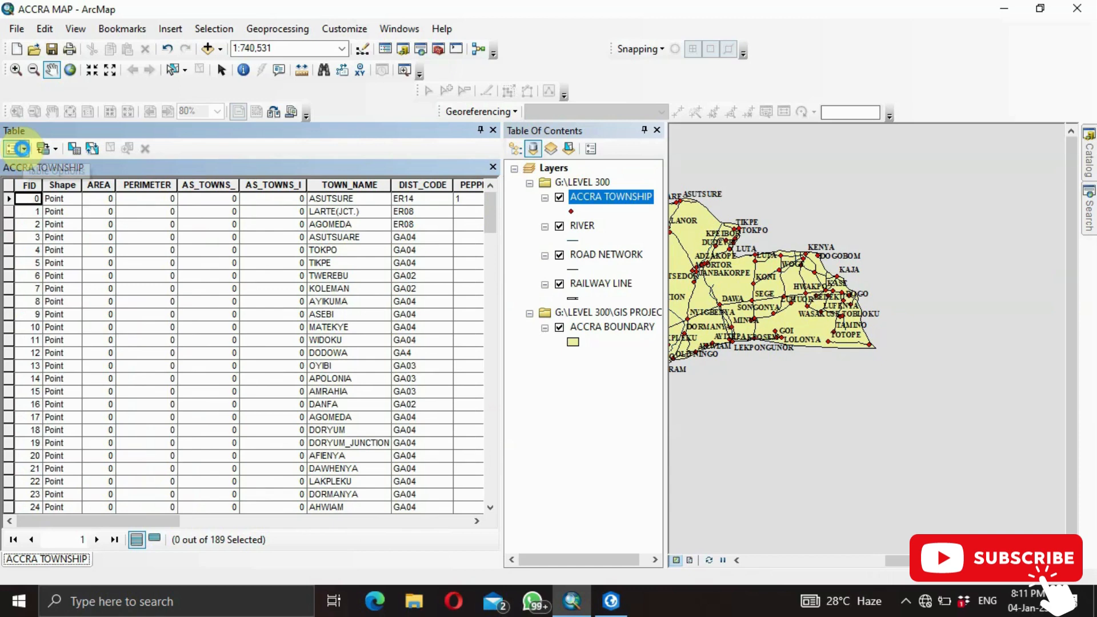
Step: Examine the attribute table's options and the data types offered for a new field, without adding one
left_click(21, 149)
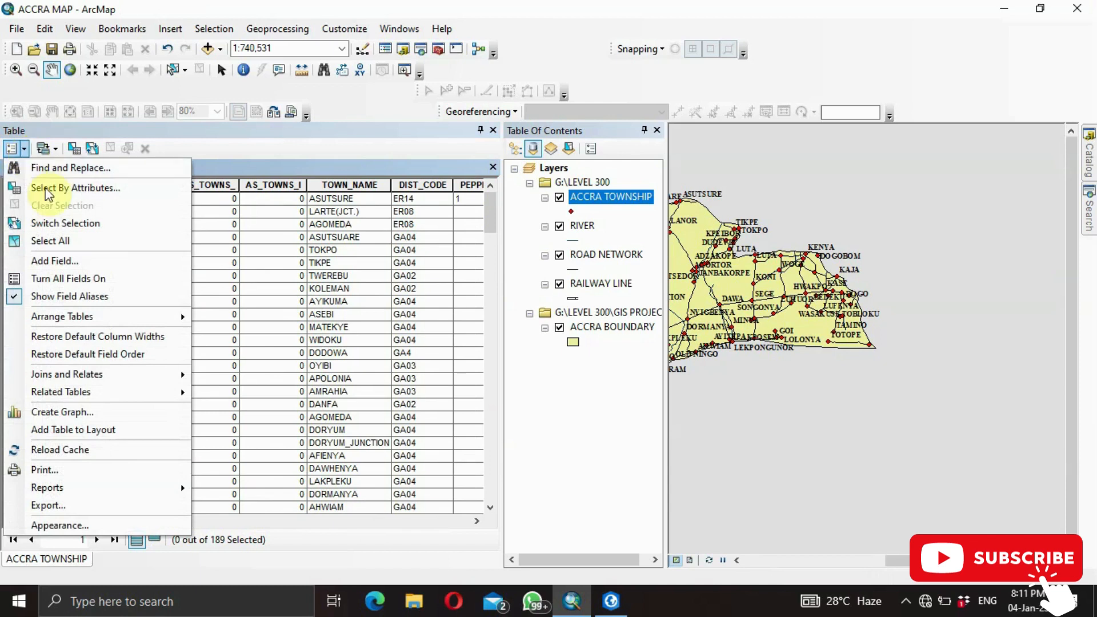
left_click(69, 260)
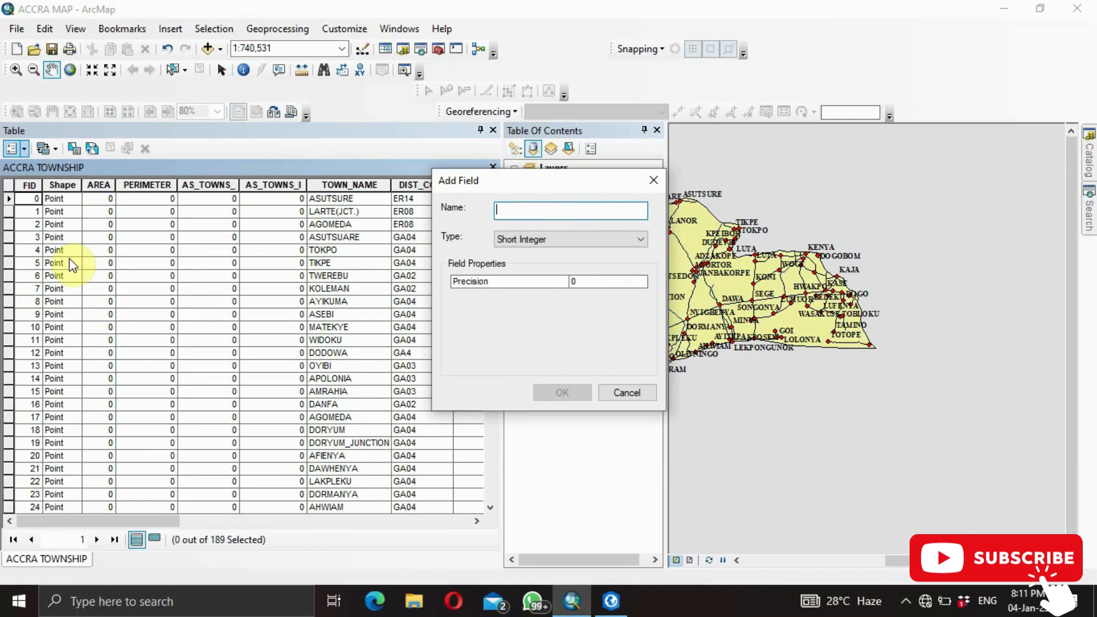
left_click(621, 235)
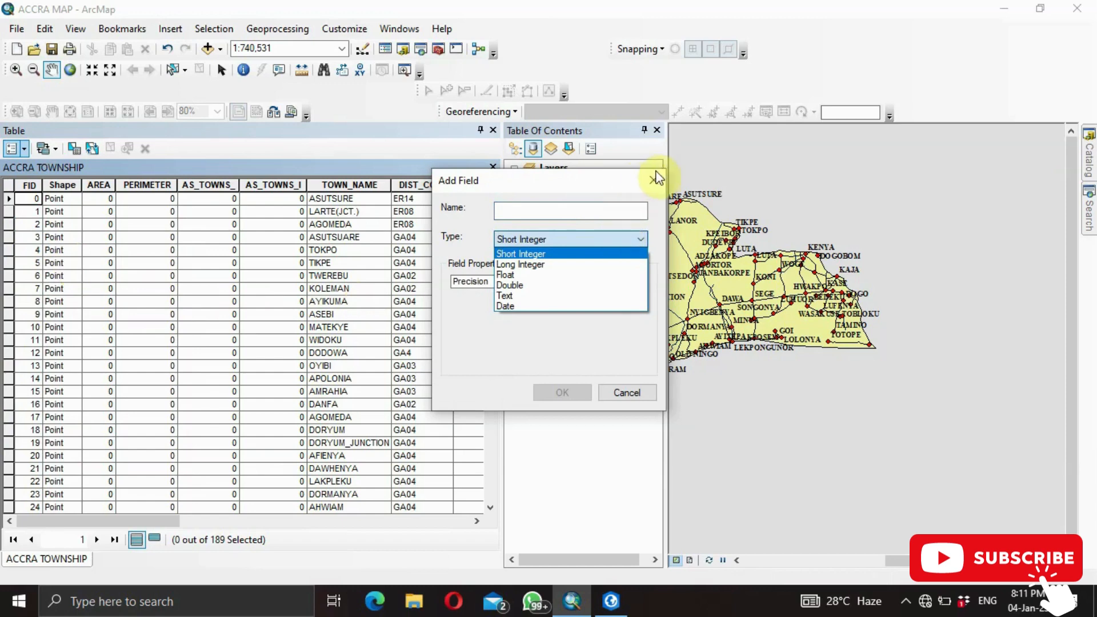
left_click(654, 182)
left_click(654, 182)
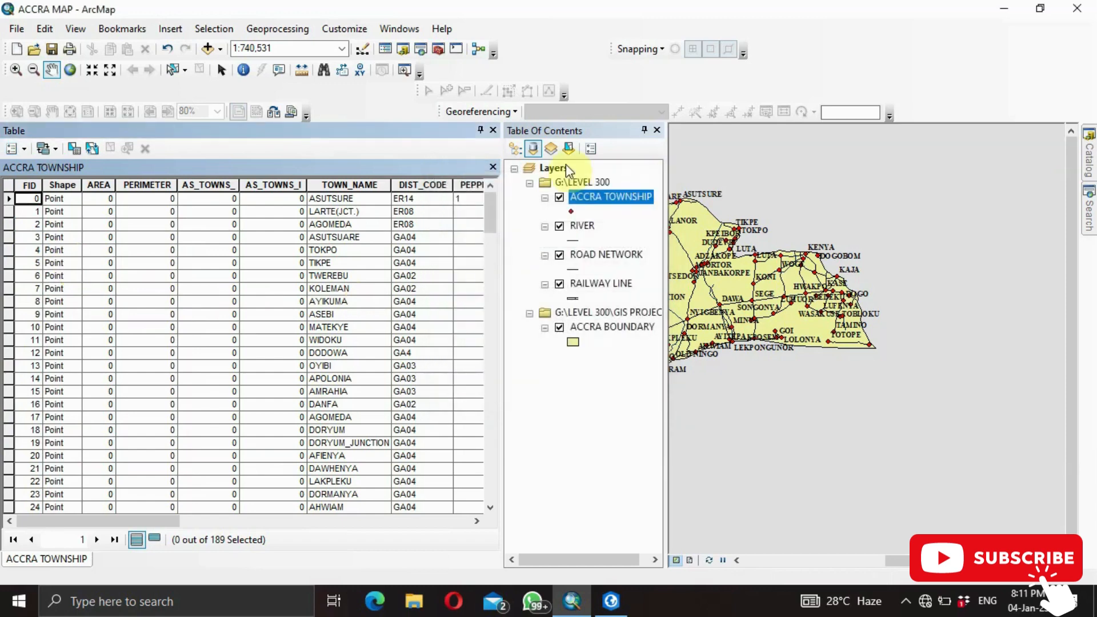
left_click(21, 152)
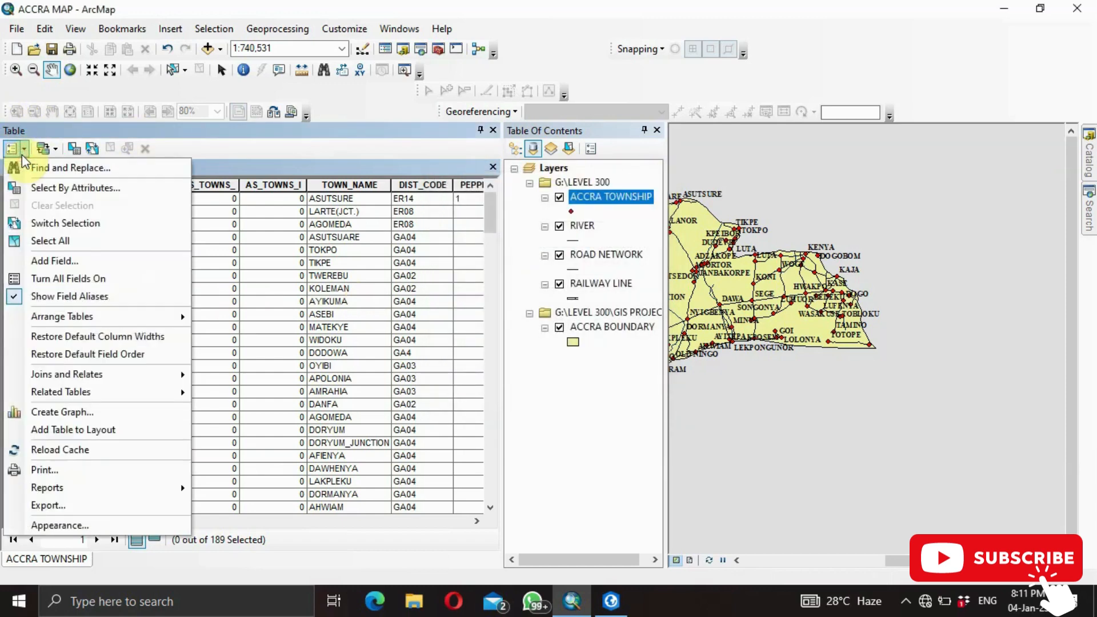
mouse_move(67, 318)
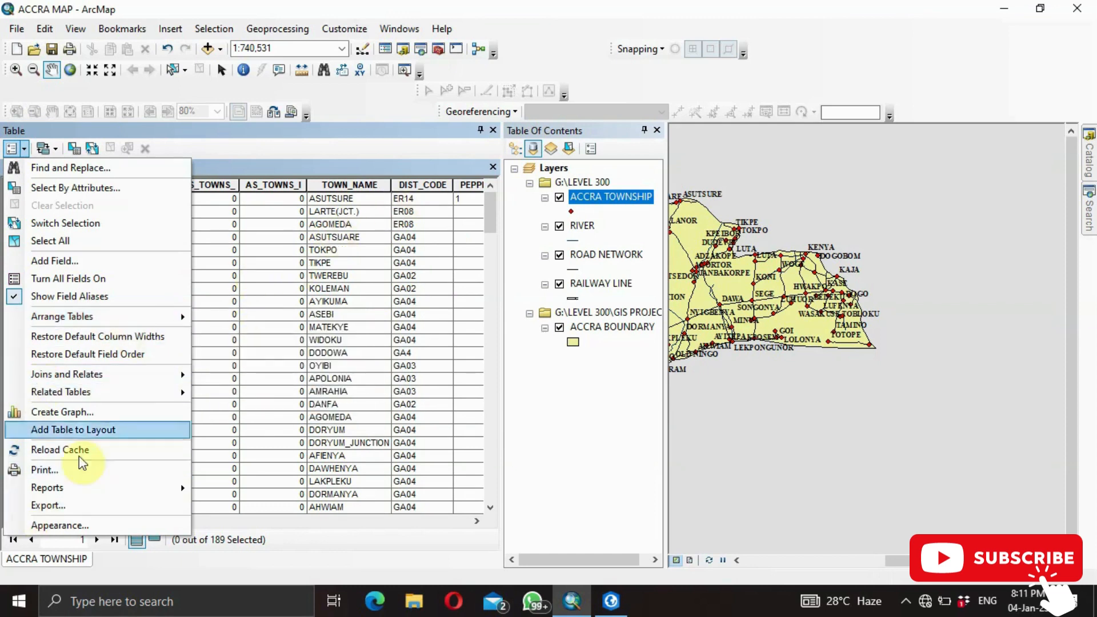
left_click(224, 154)
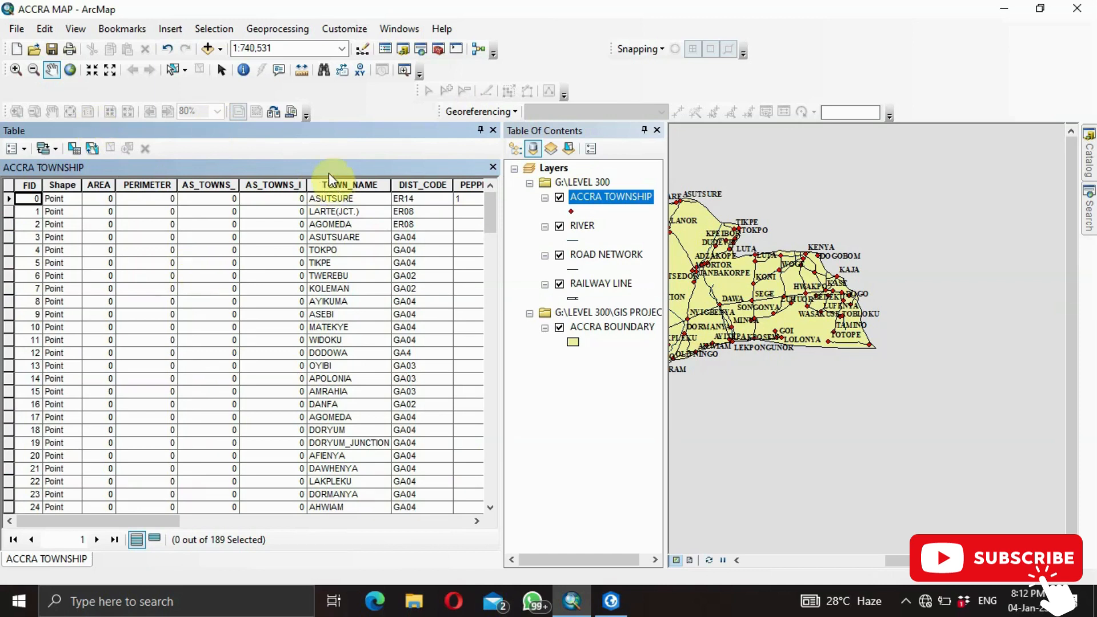
Step: Open ArcToolbox and look at the toolsets inside Cartography Tools
left_click(437, 50)
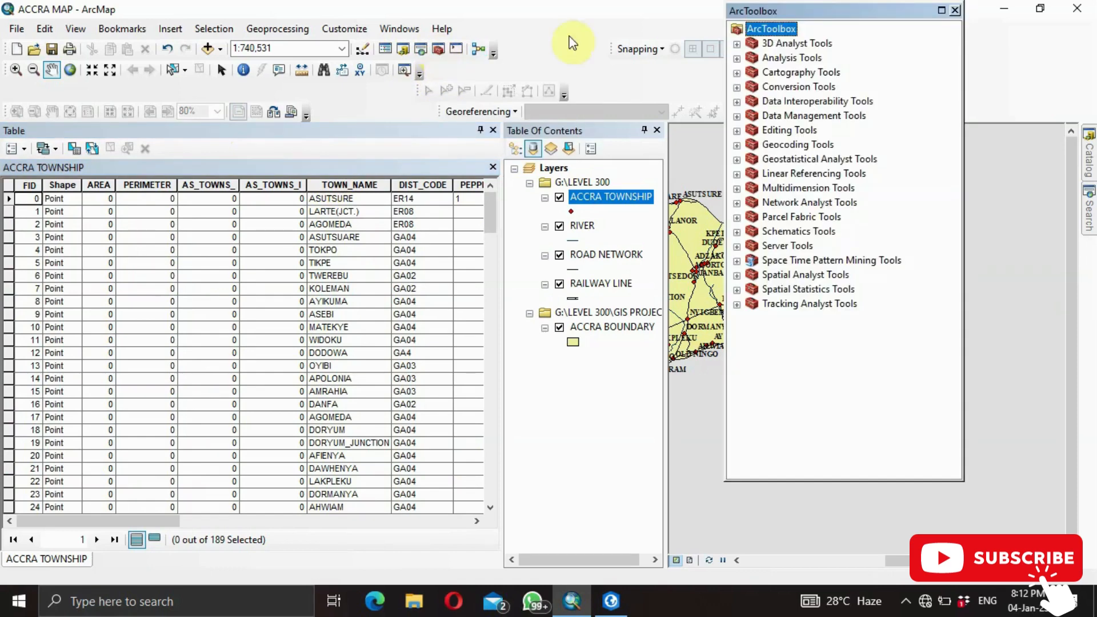
left_click(737, 73)
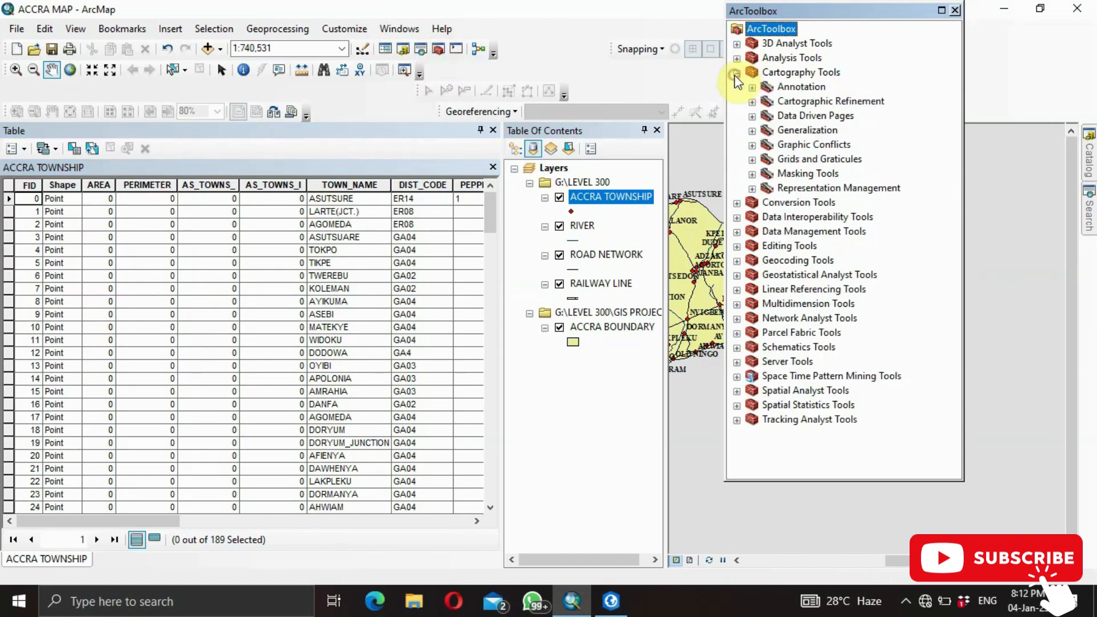
left_click(738, 73)
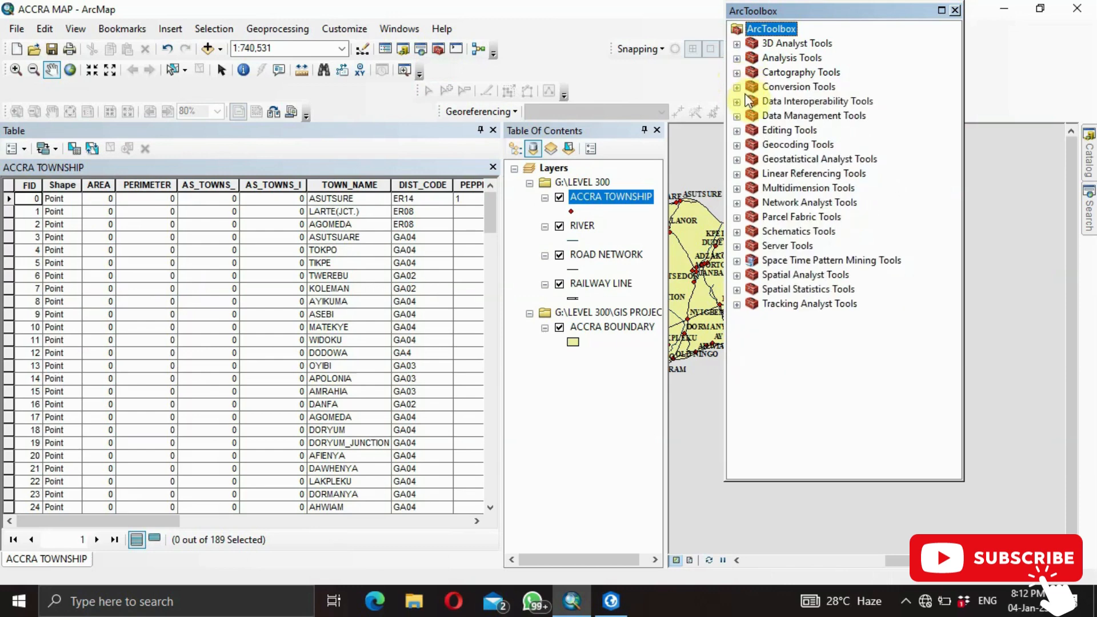
Step: Open the Table To Excel tool from the Excel conversion toolset and set ACCRA TOWNSHIP as the input table
left_click(737, 88)
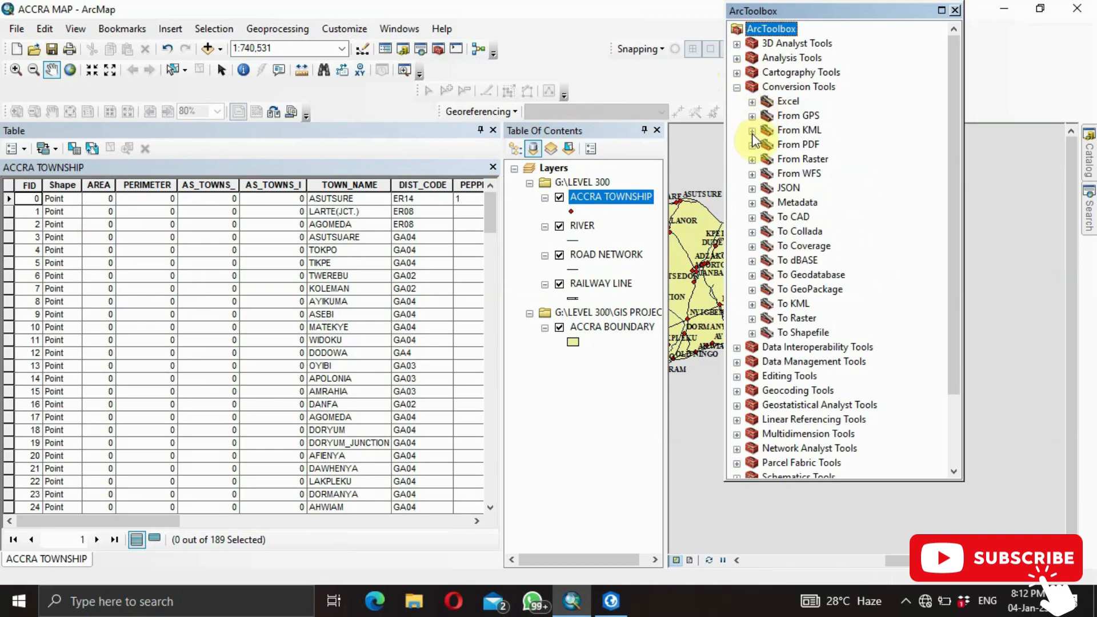
left_click(752, 103)
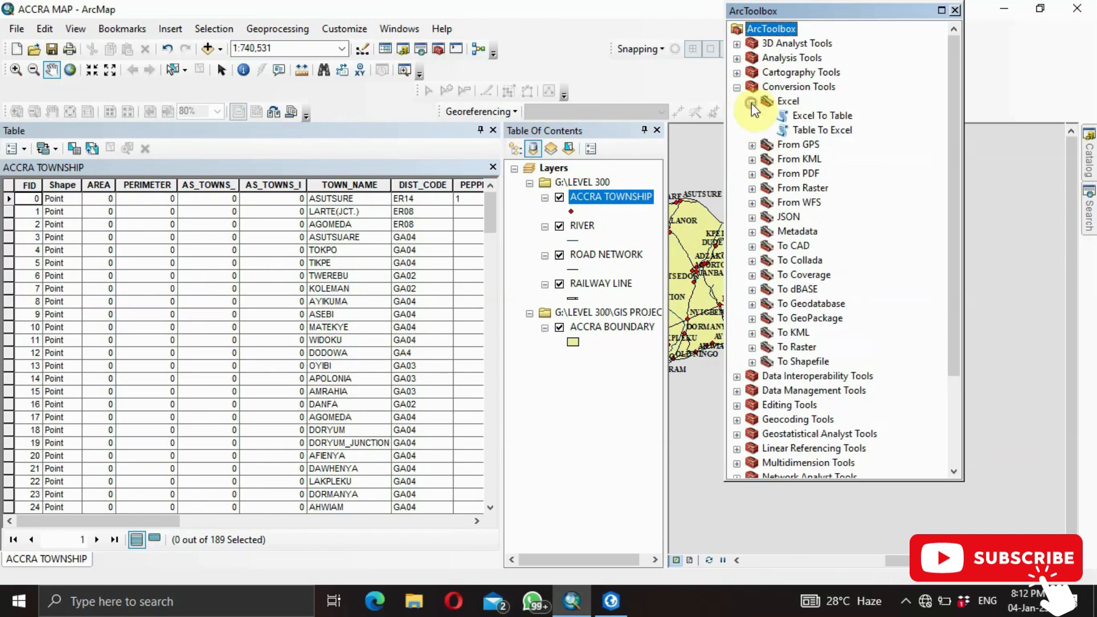
left_click(807, 130)
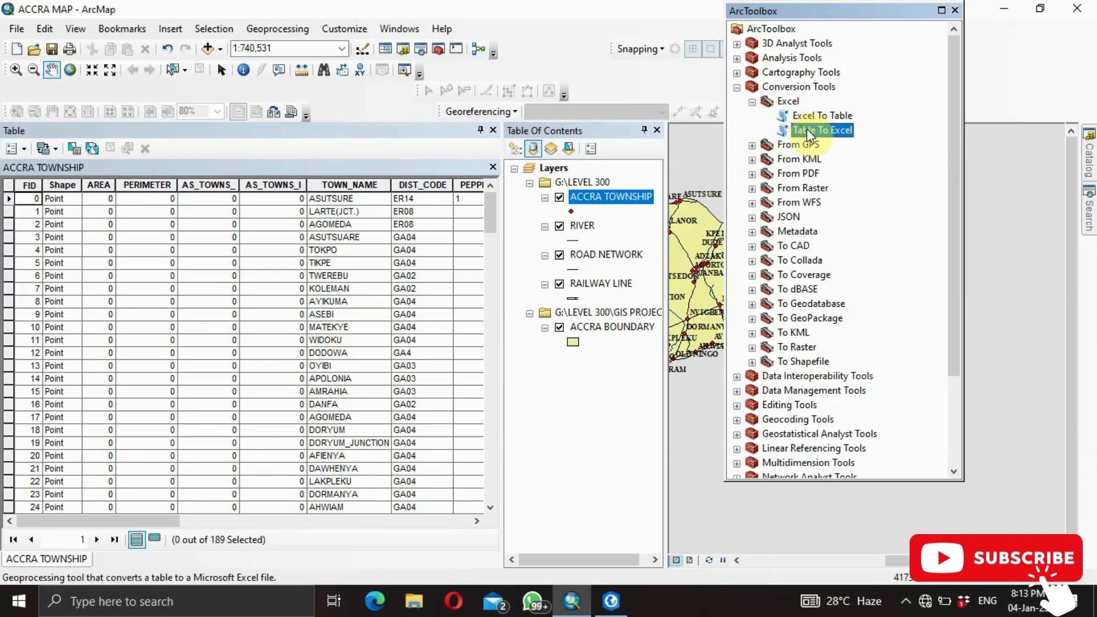
double_click(808, 131)
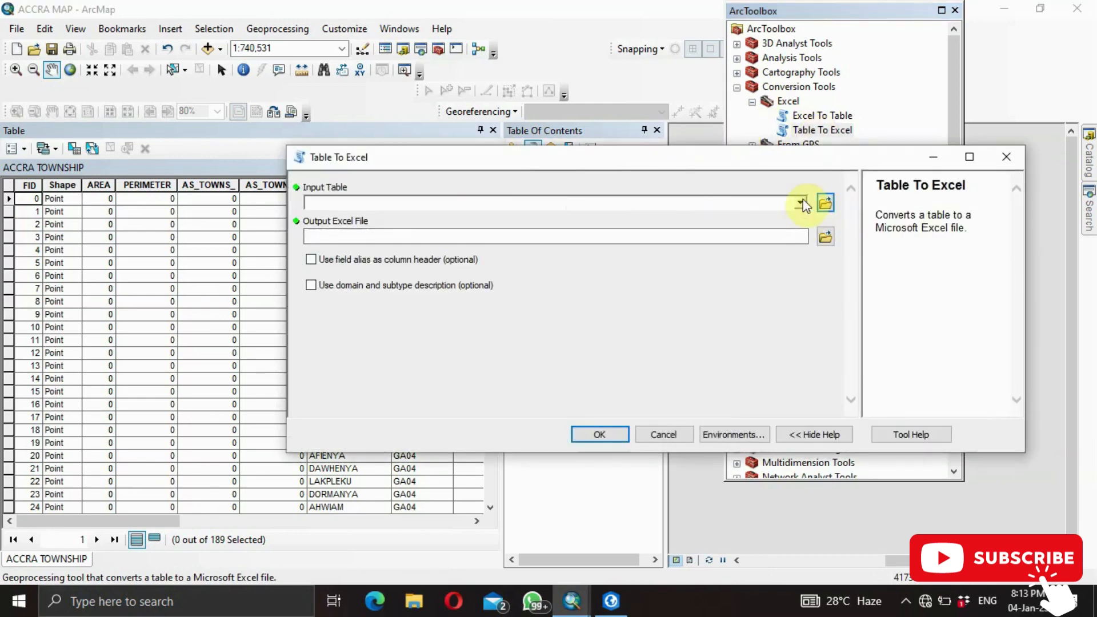
left_click(802, 203)
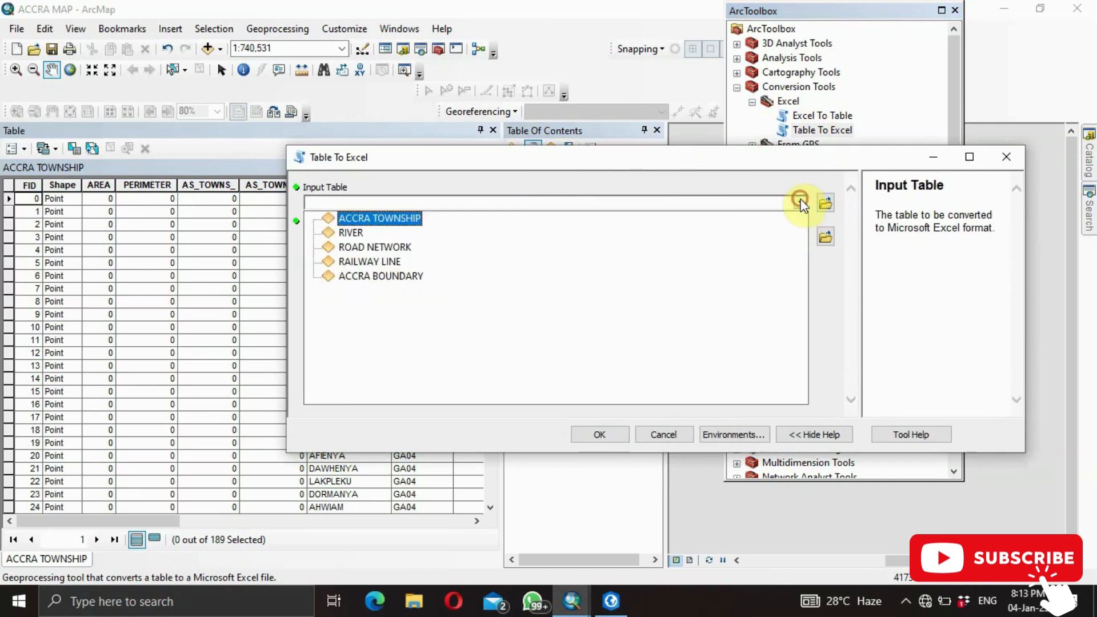
left_click(371, 218)
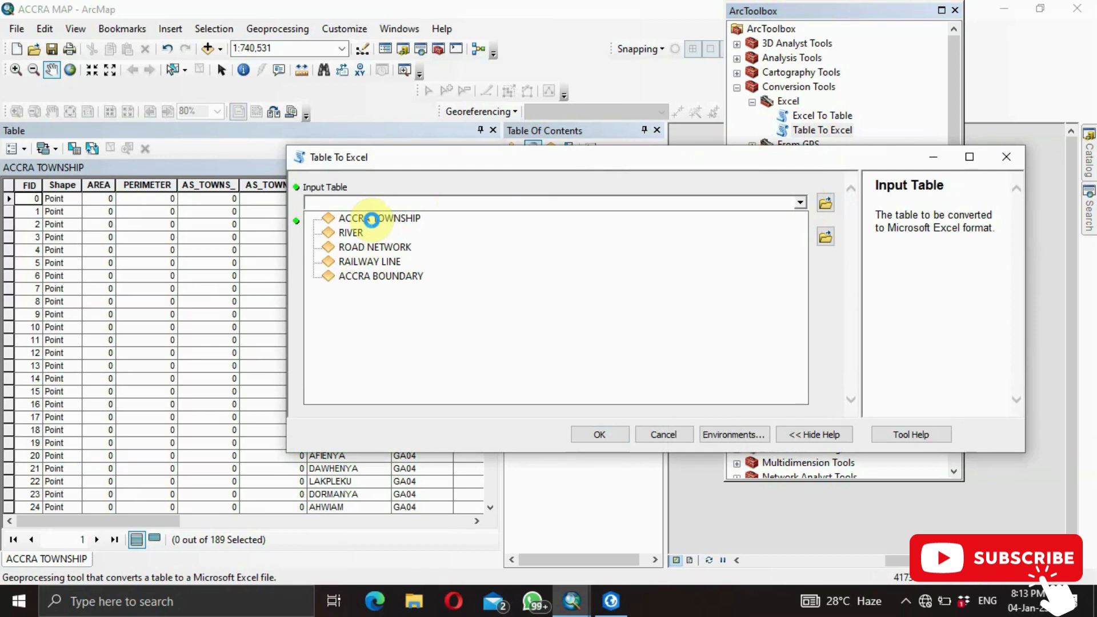
left_click(511, 262)
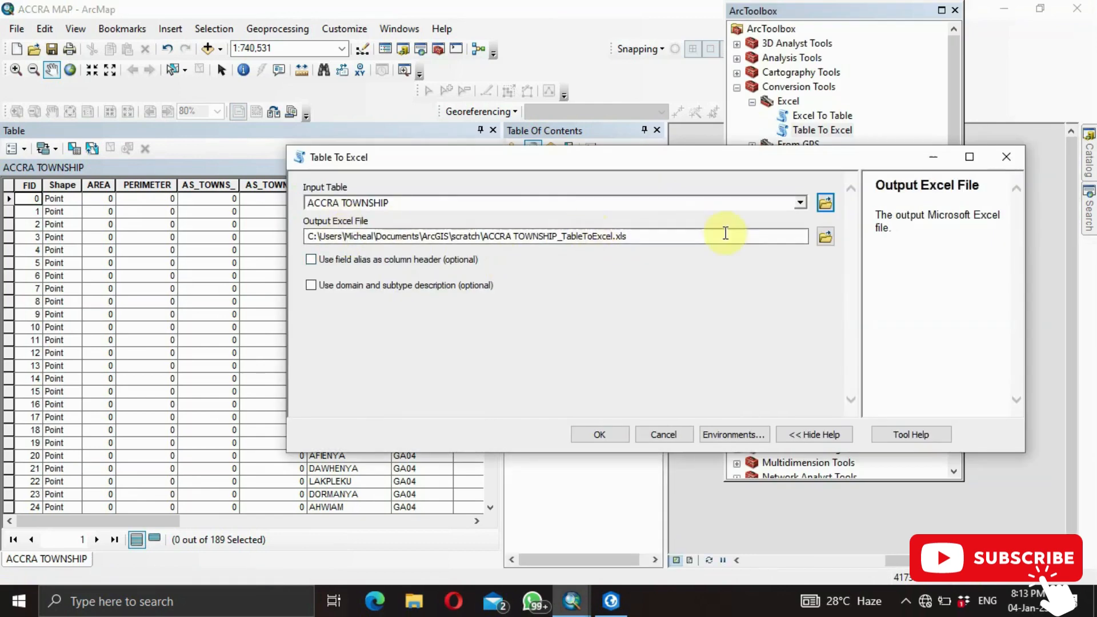
Step: Set the output Excel file to ACCRA TOWNSHIP in the GIS PROJECTS folder and run the conversion
left_click(824, 243)
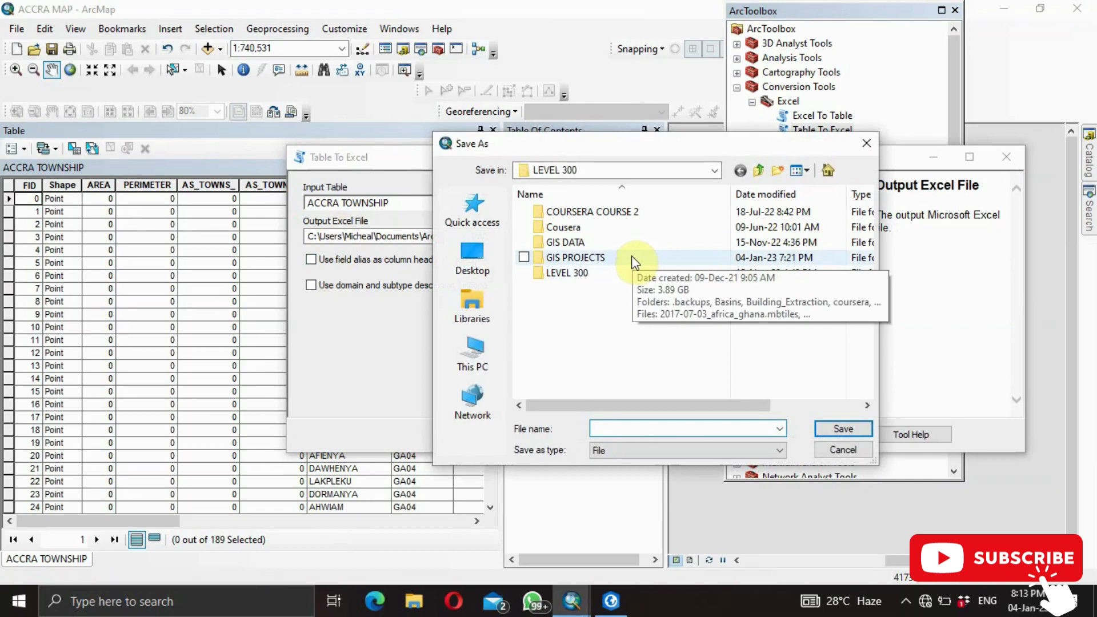
double_click(633, 258)
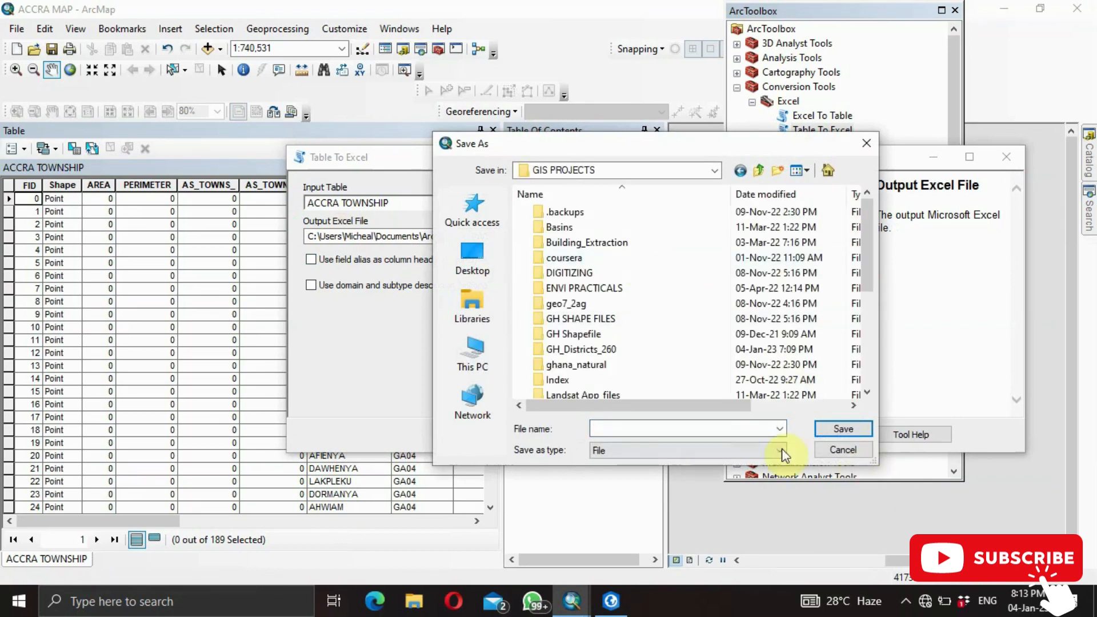
left_click(729, 427)
type("ACCRA TOWNSHIP")
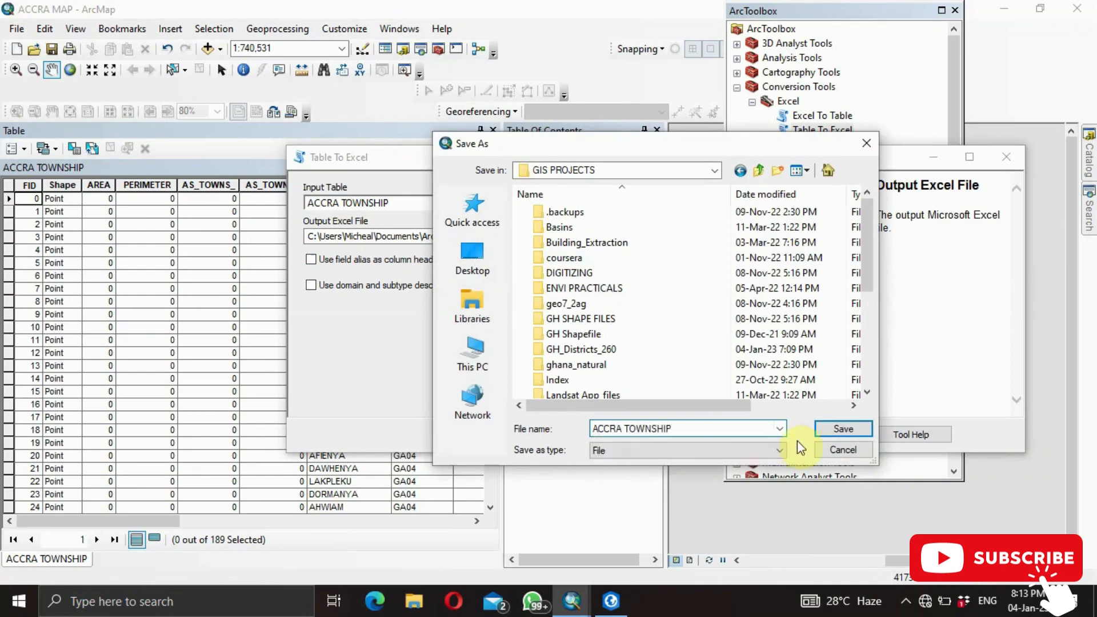
left_click(842, 429)
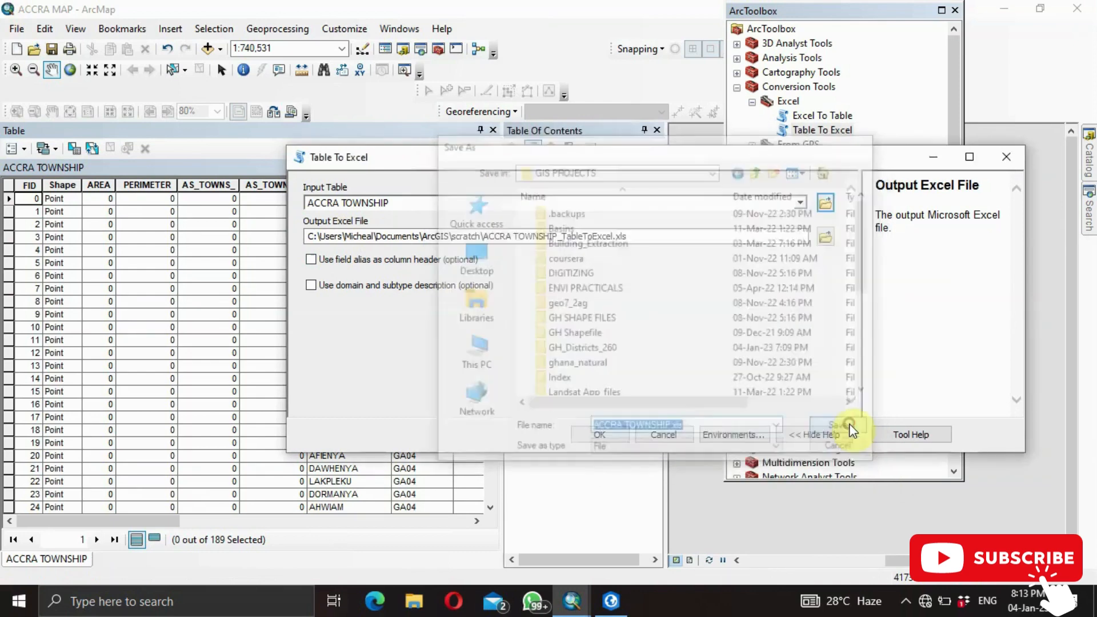
left_click(609, 434)
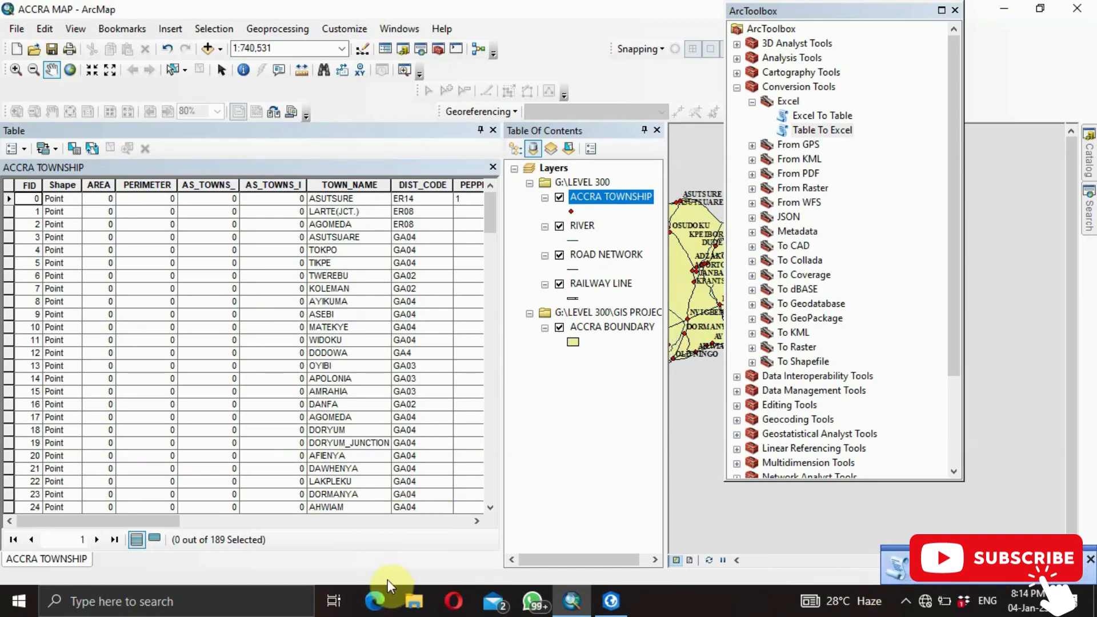
Step: Switch to File Explorer, open the exported ACCRA TOWNSHIP workbook in Excel and maximize its window
left_click(407, 595)
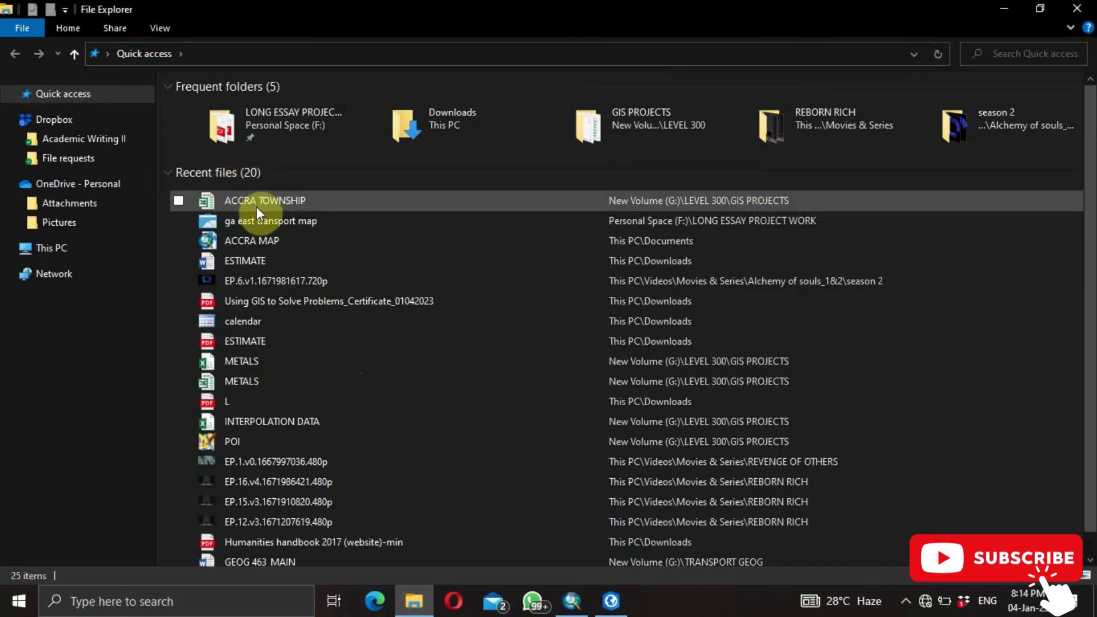
left_click(275, 200)
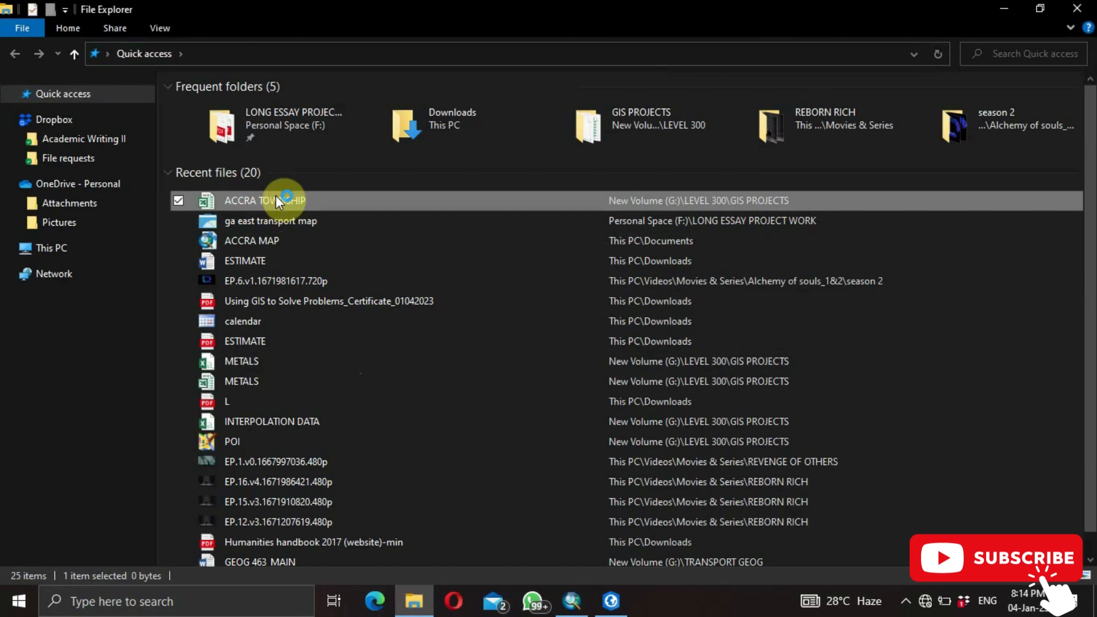
double_click(276, 197)
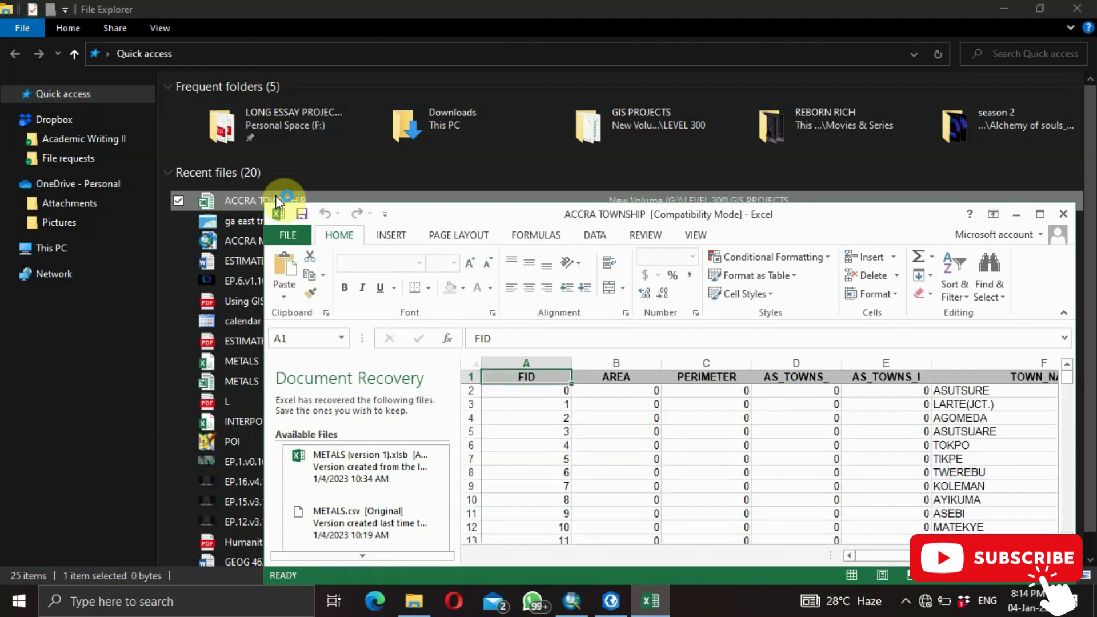
left_click(1035, 215)
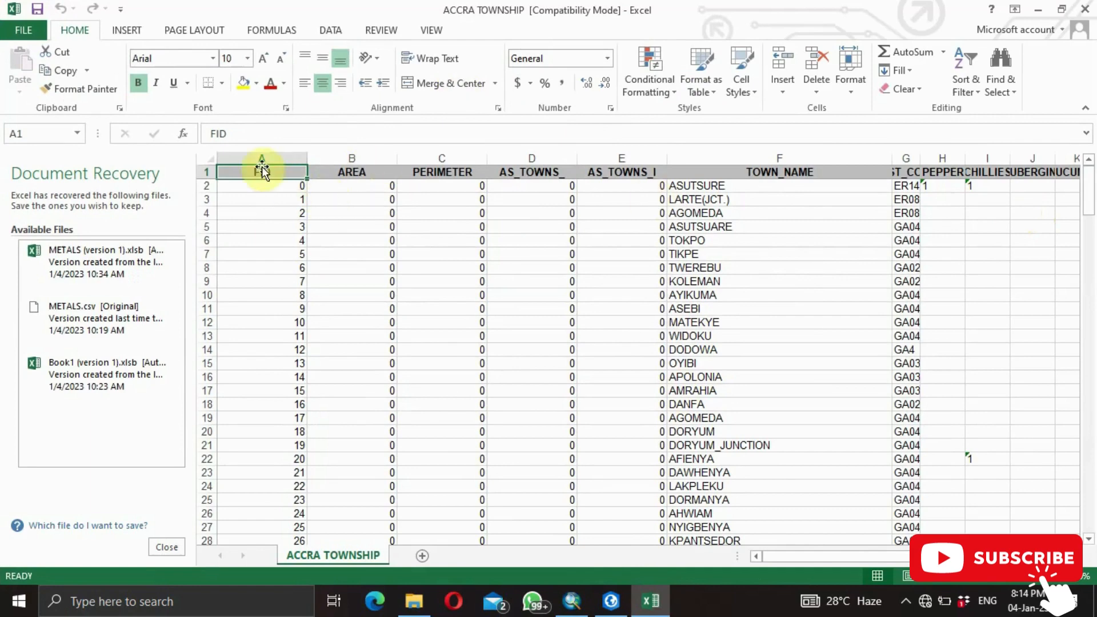
Step: Compare the exported Excel sheet with the attribute table in ArcMap, look through its rows and return to ArcMap
left_click(587, 601)
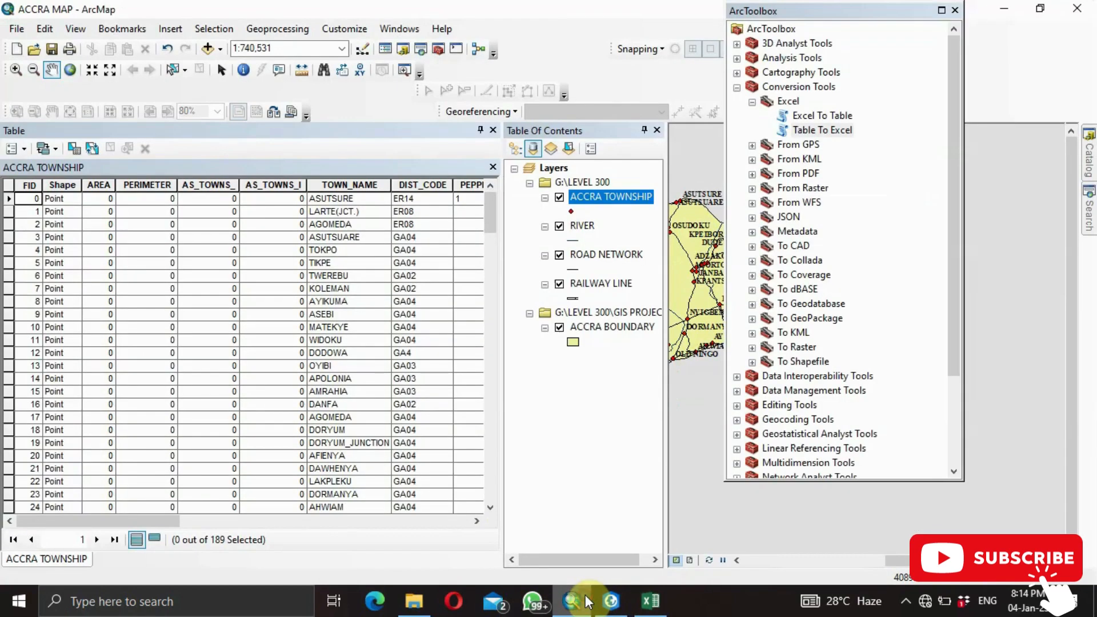
left_click(653, 601)
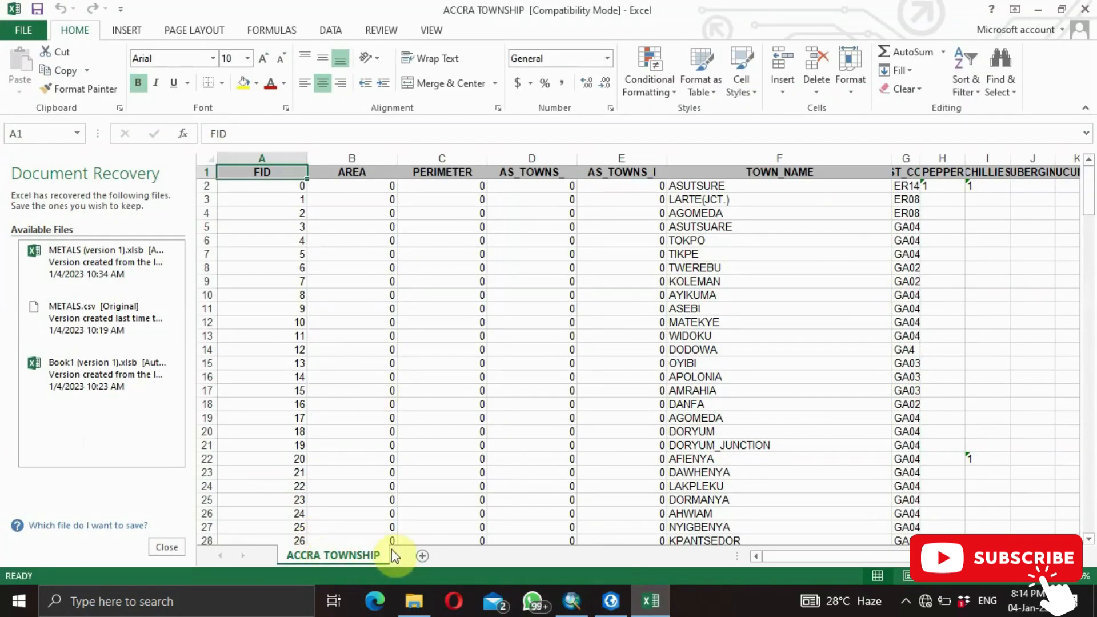
left_click_drag(1088, 203, 1090, 400)
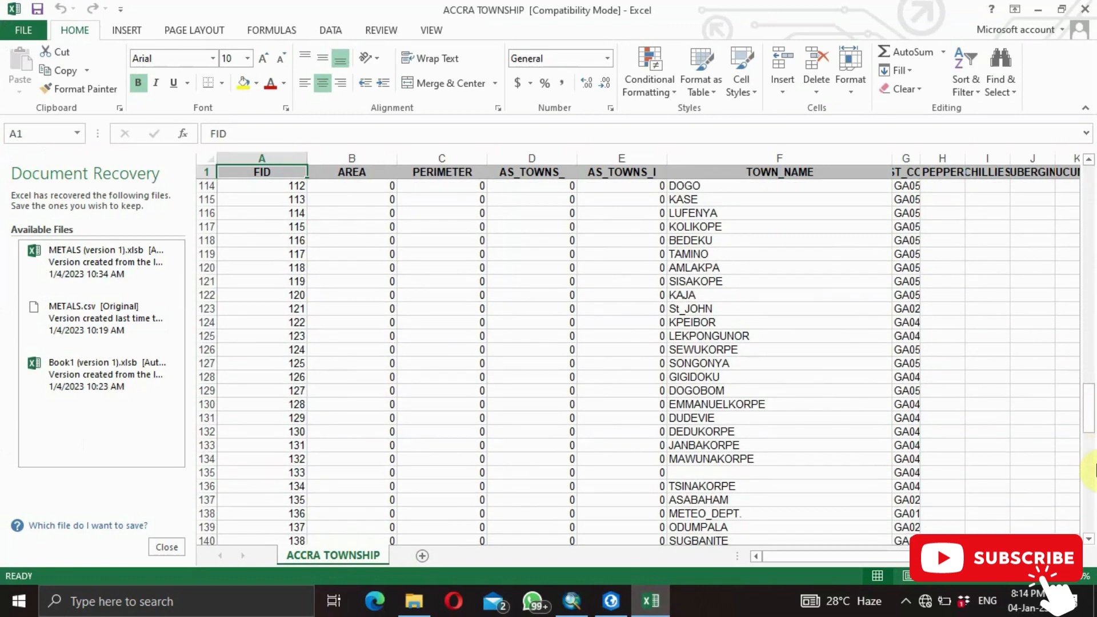
left_click(1044, 10)
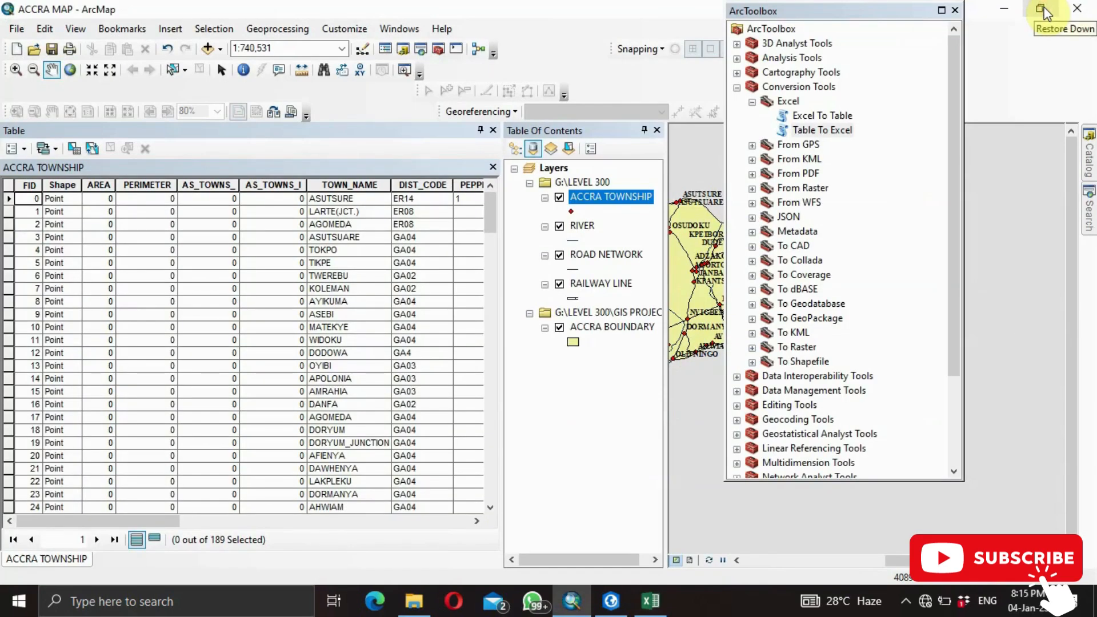
Step: Close the ACCRA TOWNSHIP attribute table and reopen ArcToolbox over the map
left_click(954, 10)
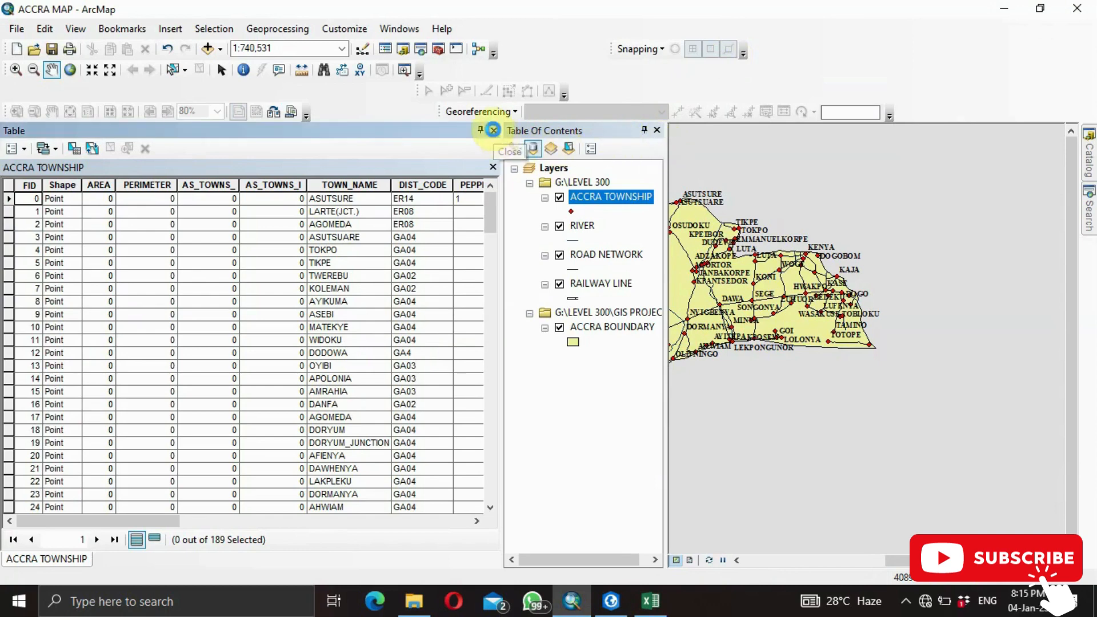
left_click(493, 129)
left_click(438, 48)
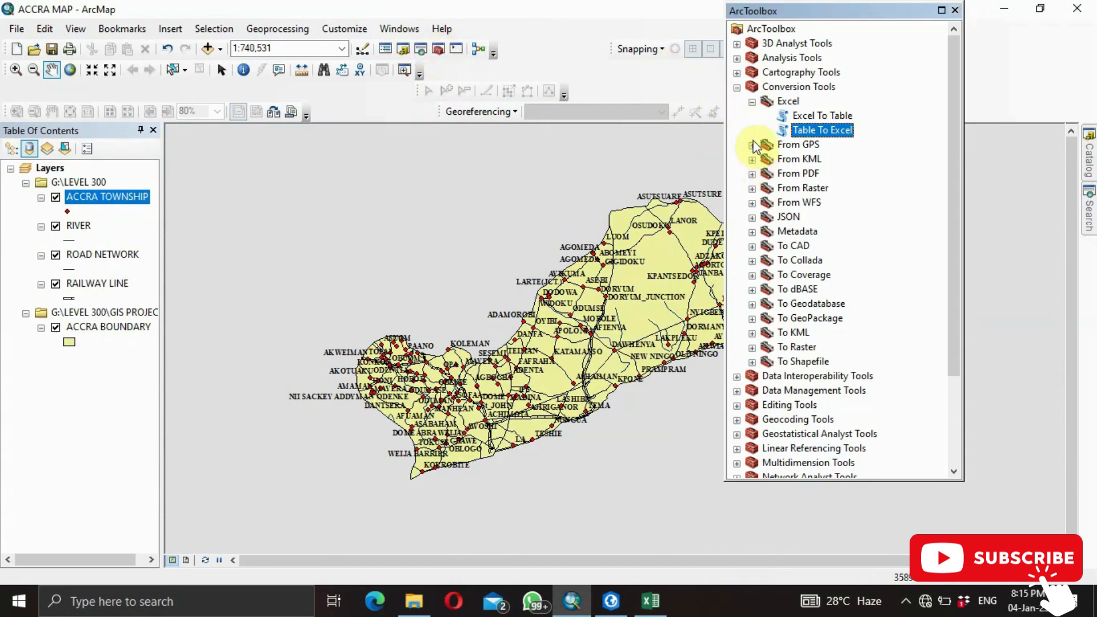
Step: Examine the toolsets of the 3D Analyst, Analysis and Cartography toolboxes, collapsing each one along with Conversion Tools
left_click(737, 46)
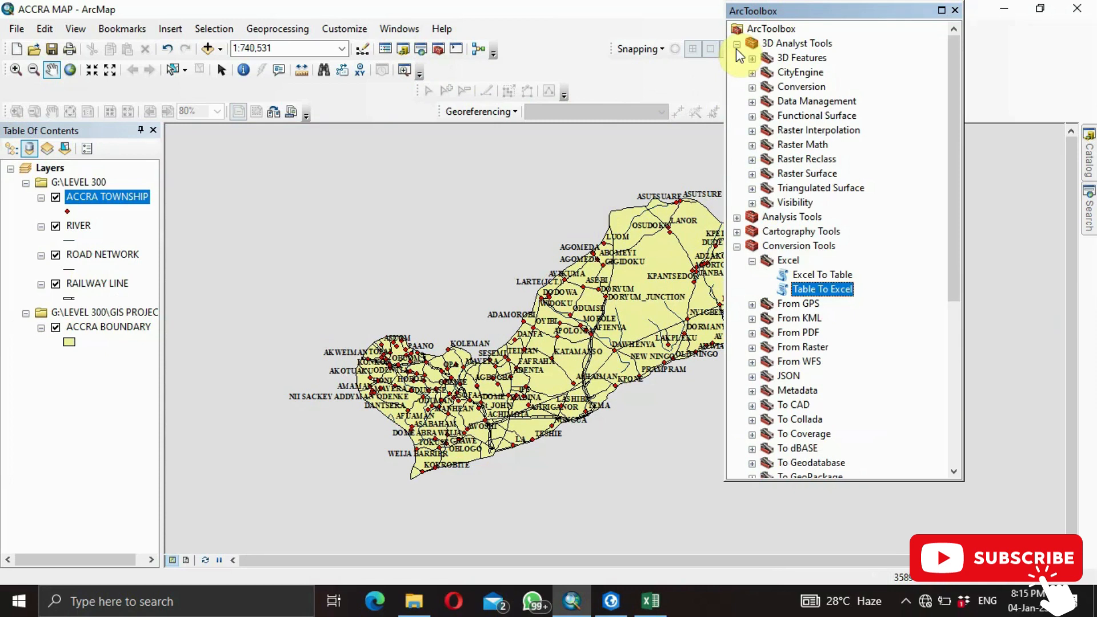
left_click(737, 44)
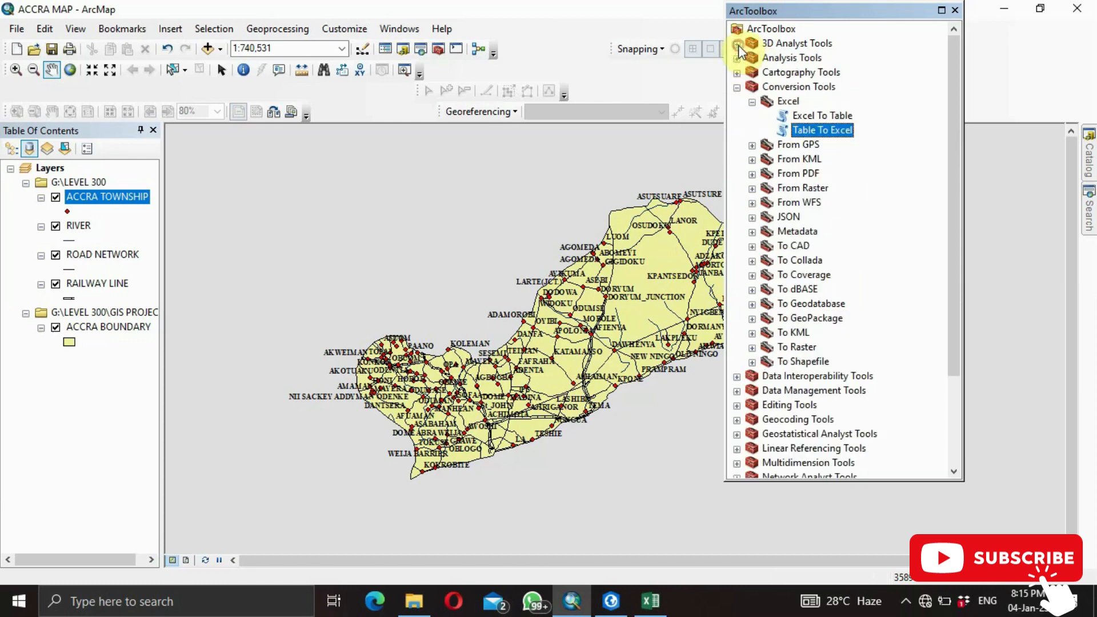
left_click(738, 58)
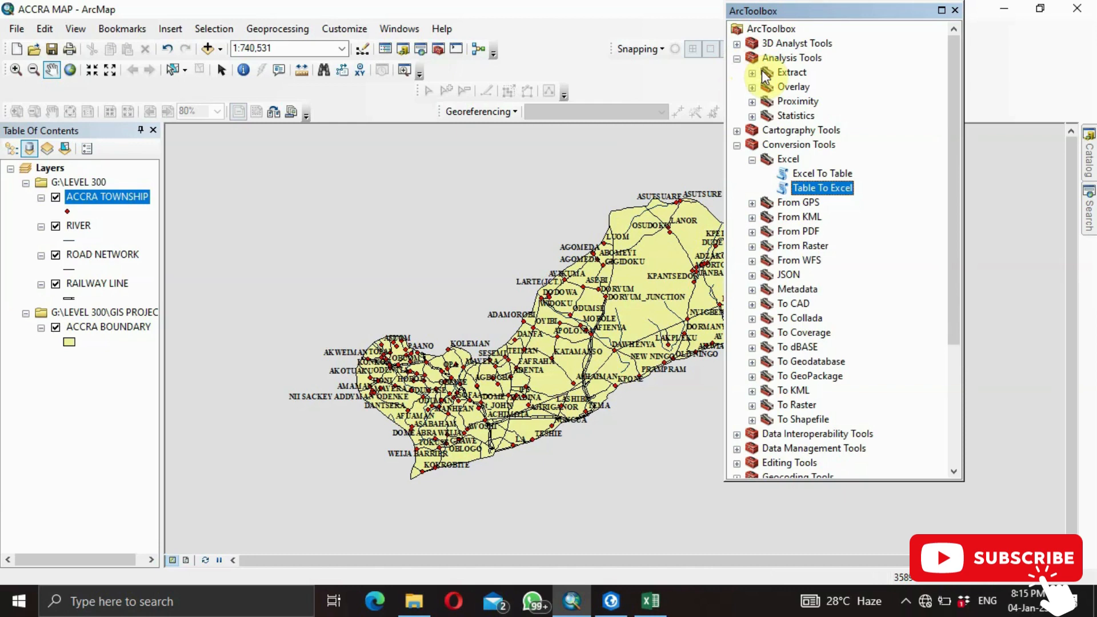
left_click(737, 59)
left_click(737, 87)
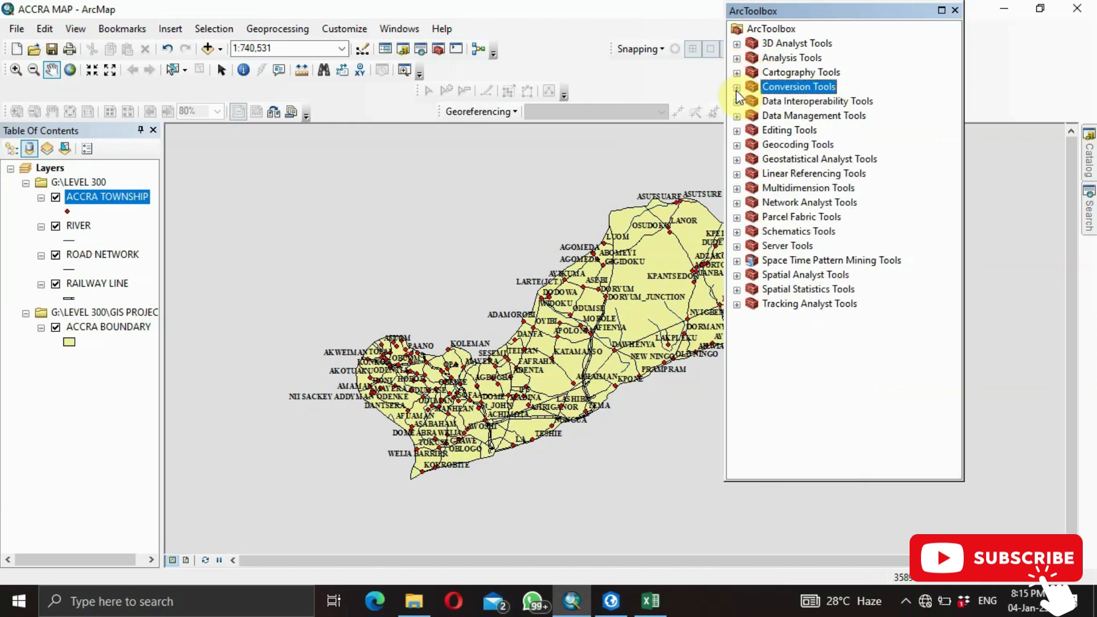
left_click(737, 73)
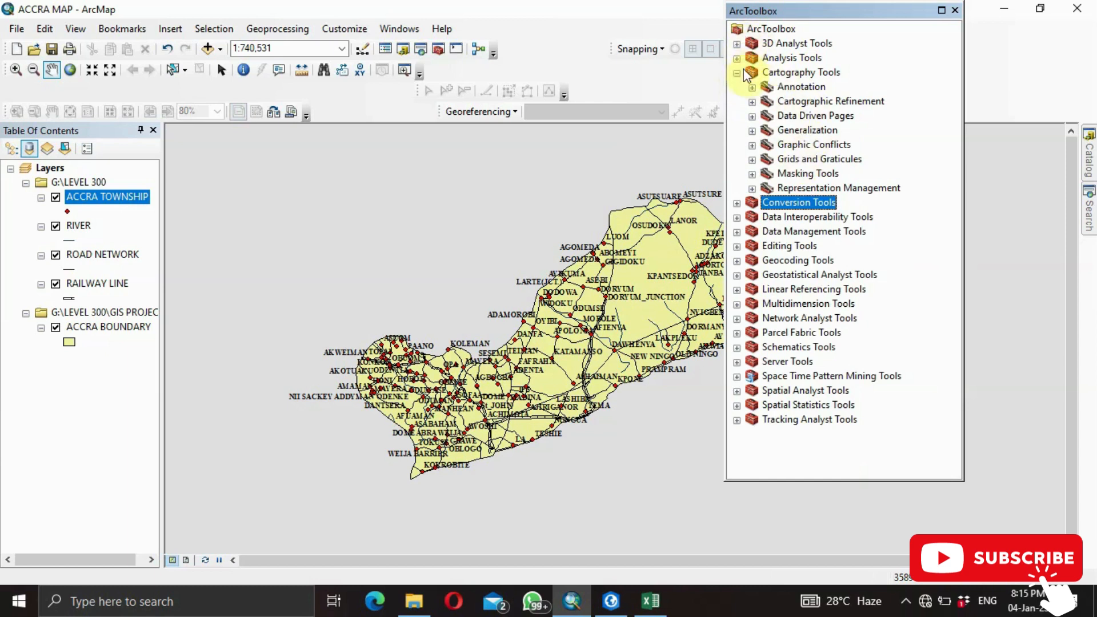
left_click(738, 73)
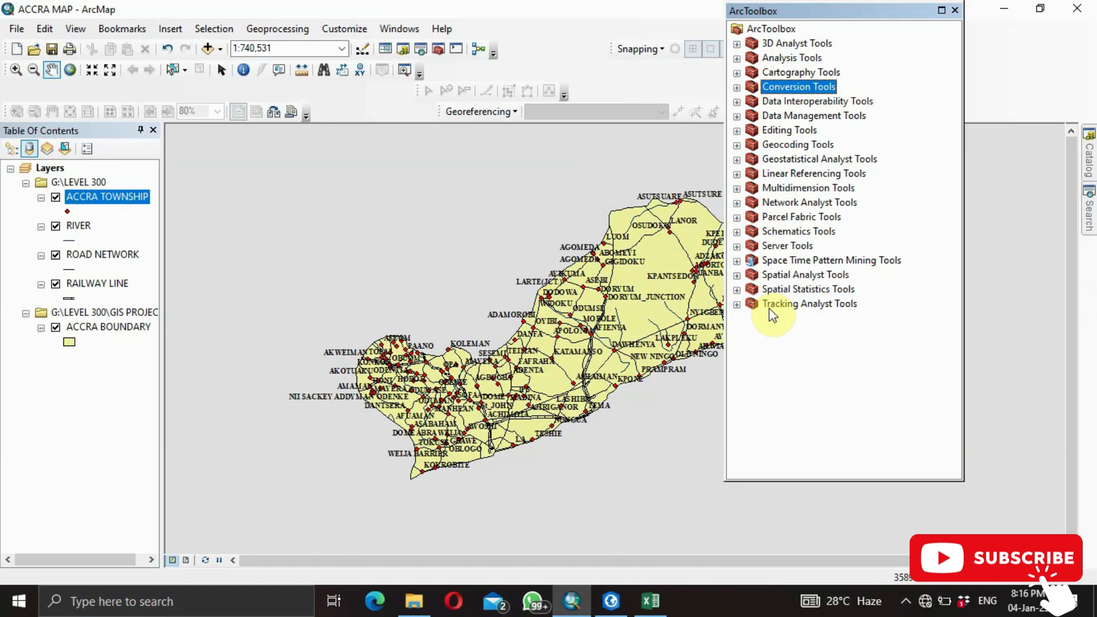
Step: Look at the Geocoding Tools and the Interpolation toolset of Geostatistical Analyst Tools
left_click(737, 145)
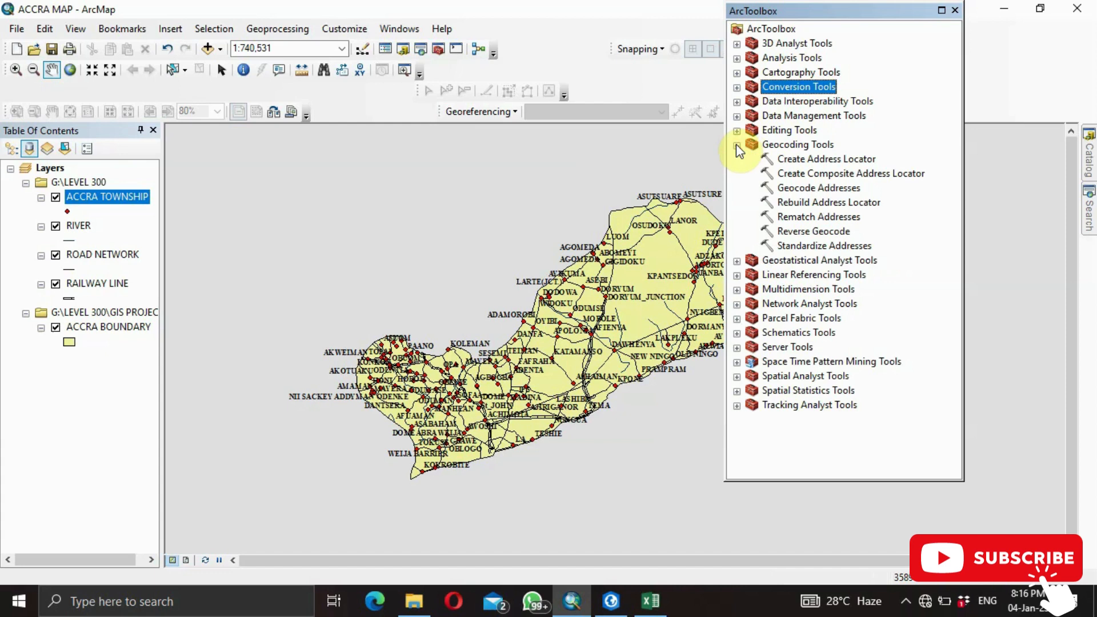
left_click(737, 145)
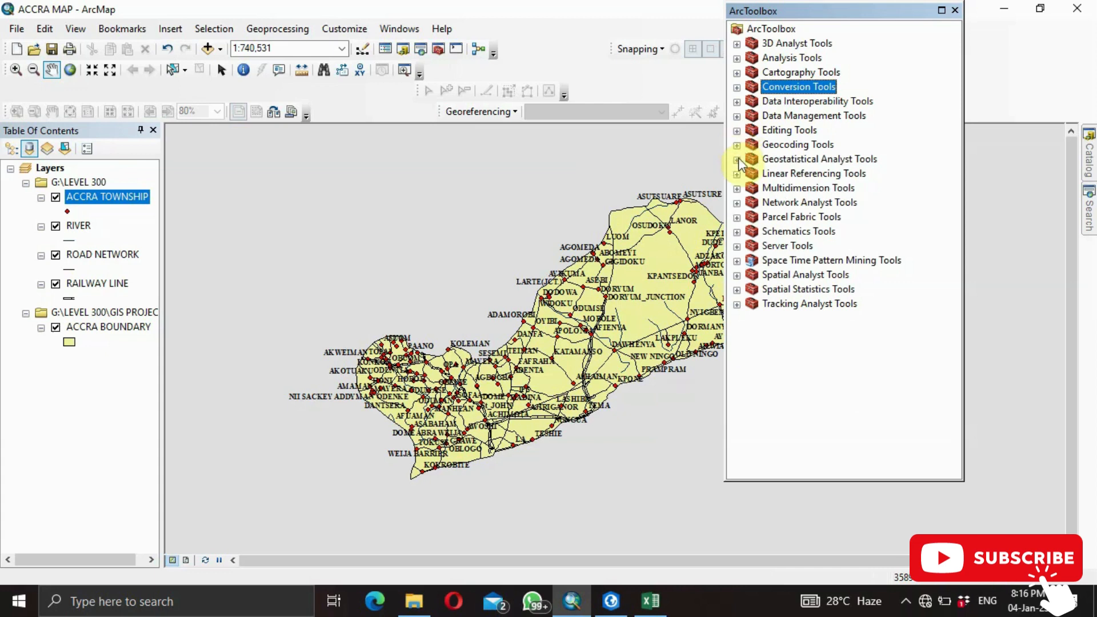
left_click(738, 160)
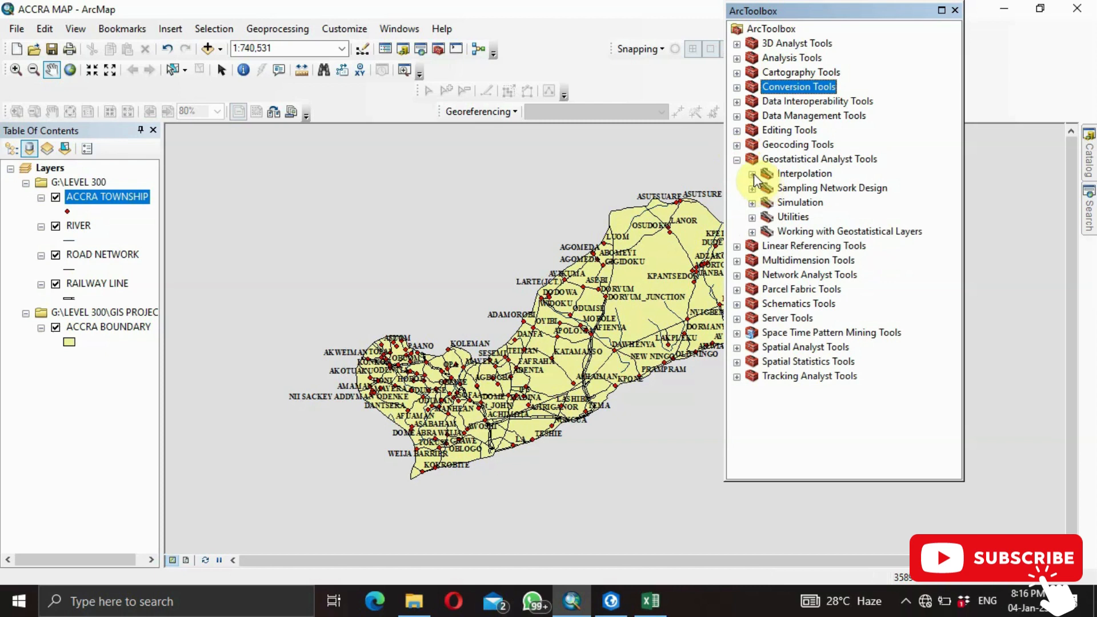
left_click(752, 174)
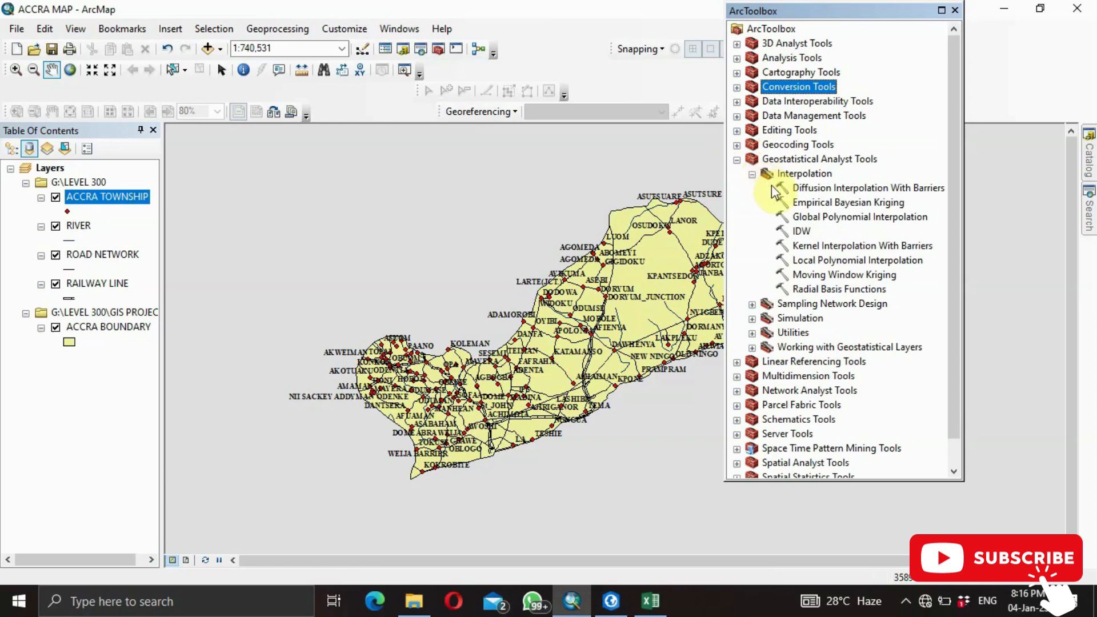
Step: Examine the toolsets of Spatial Analyst Tools and Spatial Statistics Tools, and close ArcToolbox
left_click(737, 160)
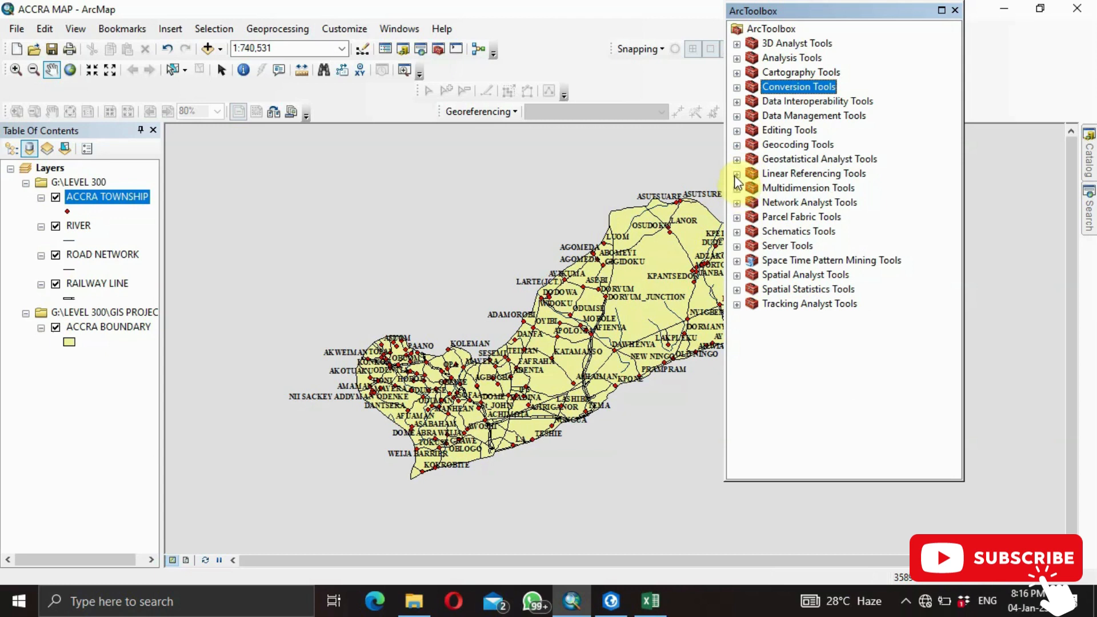
left_click(737, 276)
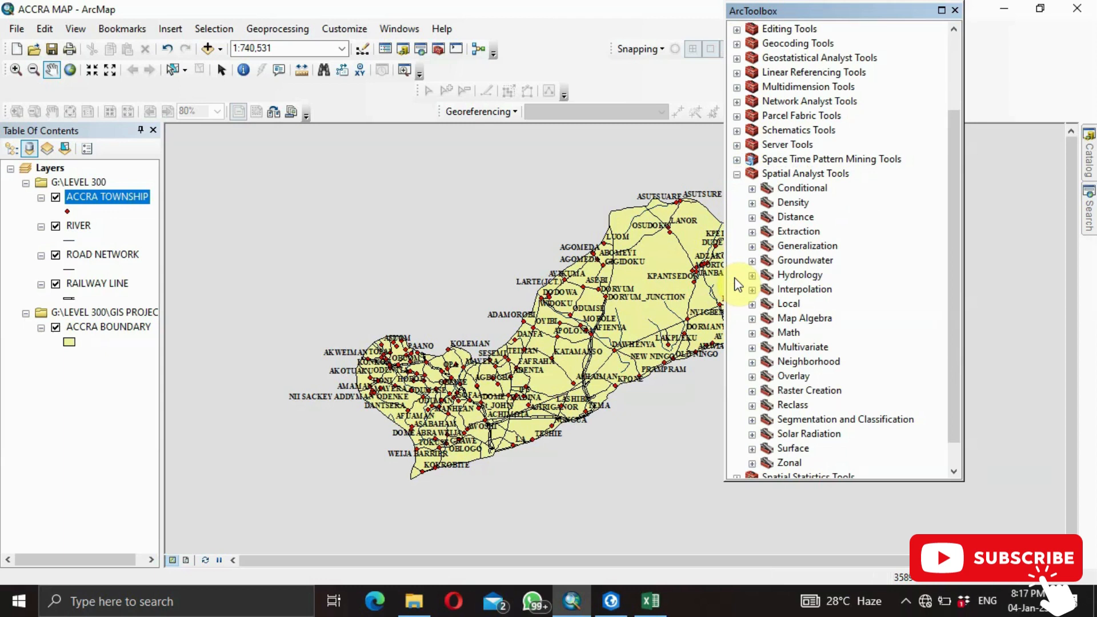
left_click(737, 174)
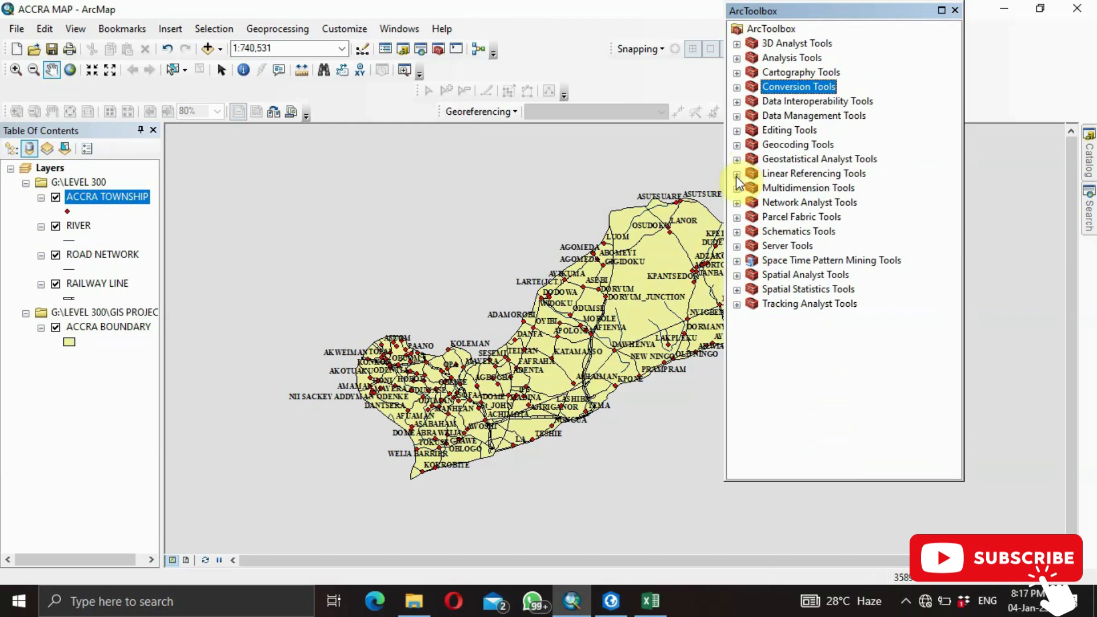
left_click(737, 276)
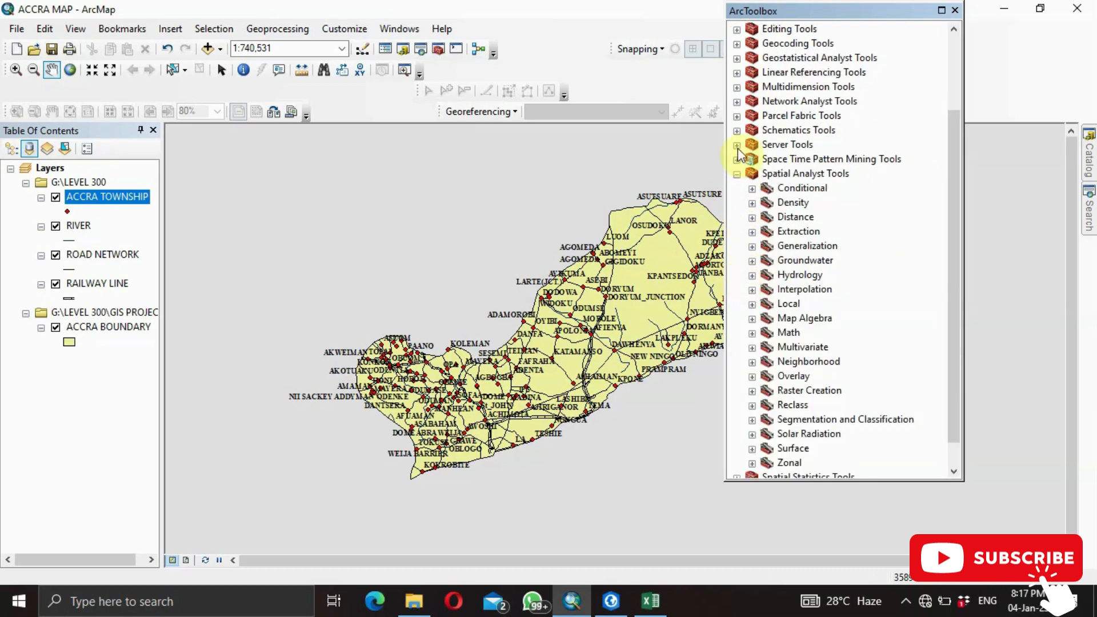
left_click(737, 173)
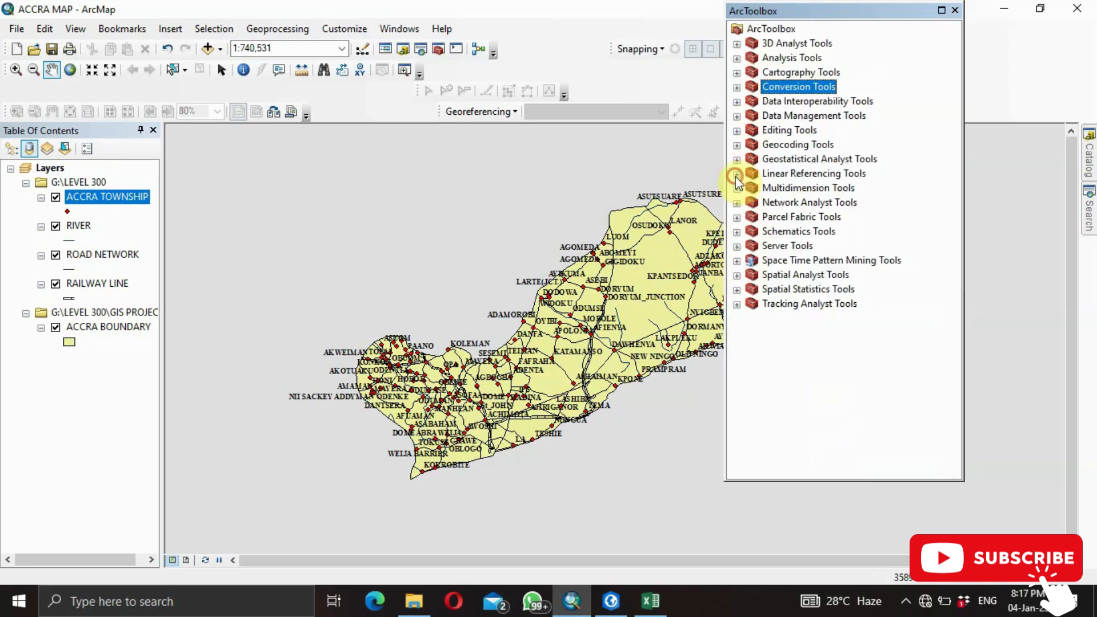
left_click(738, 289)
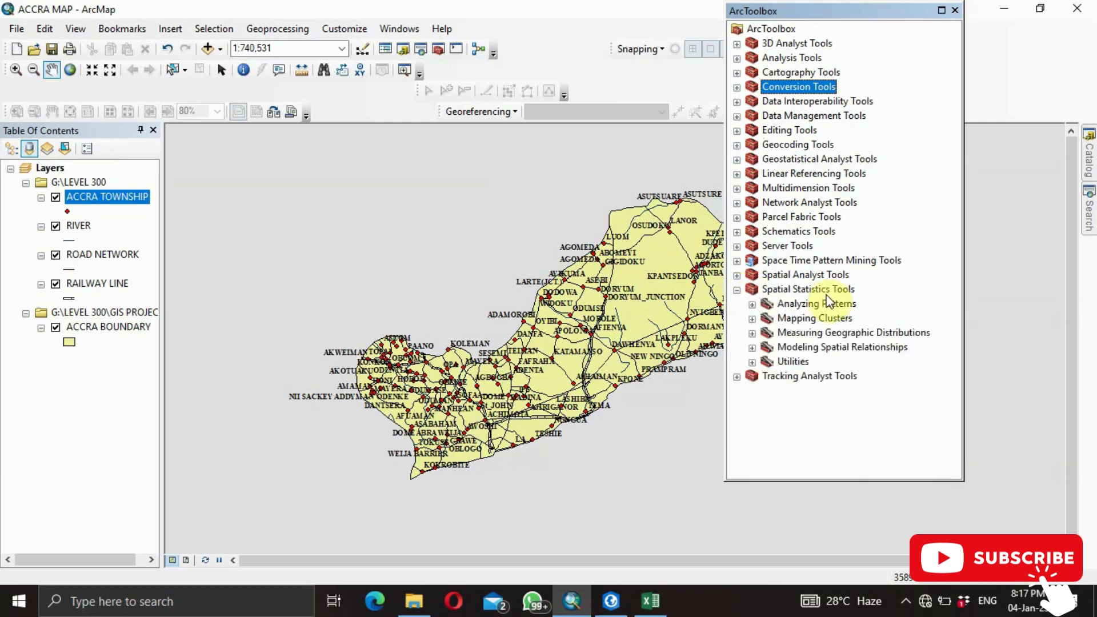
left_click(956, 11)
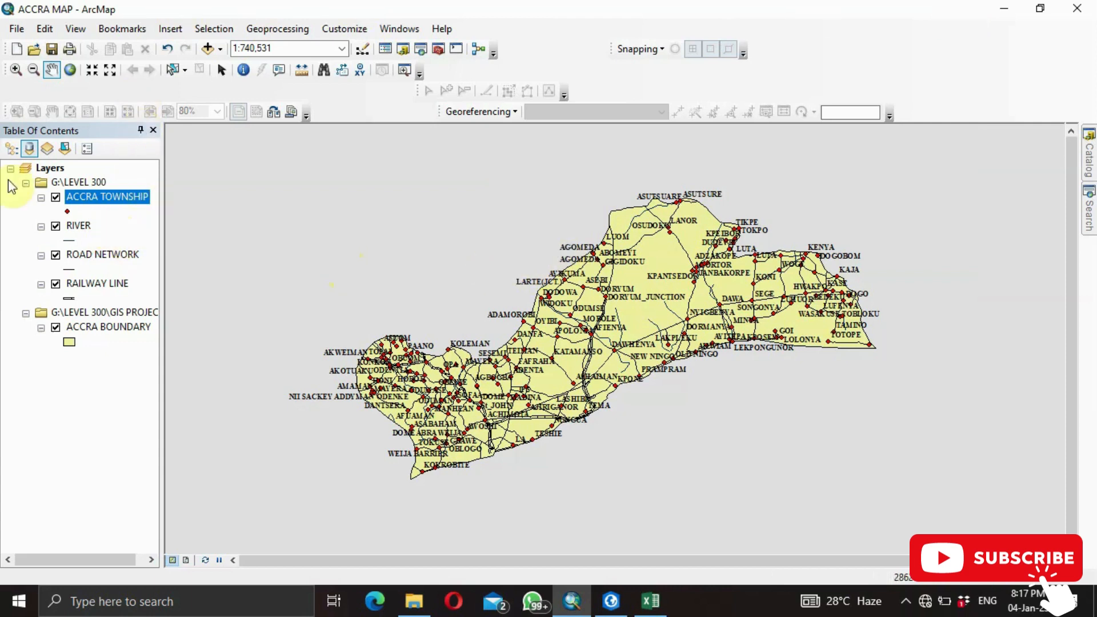
Step: Recolour the ACCRA TOWNSHIP point symbol black, reviewing its marker properties and keeping the circle style at size 4
left_click(67, 211)
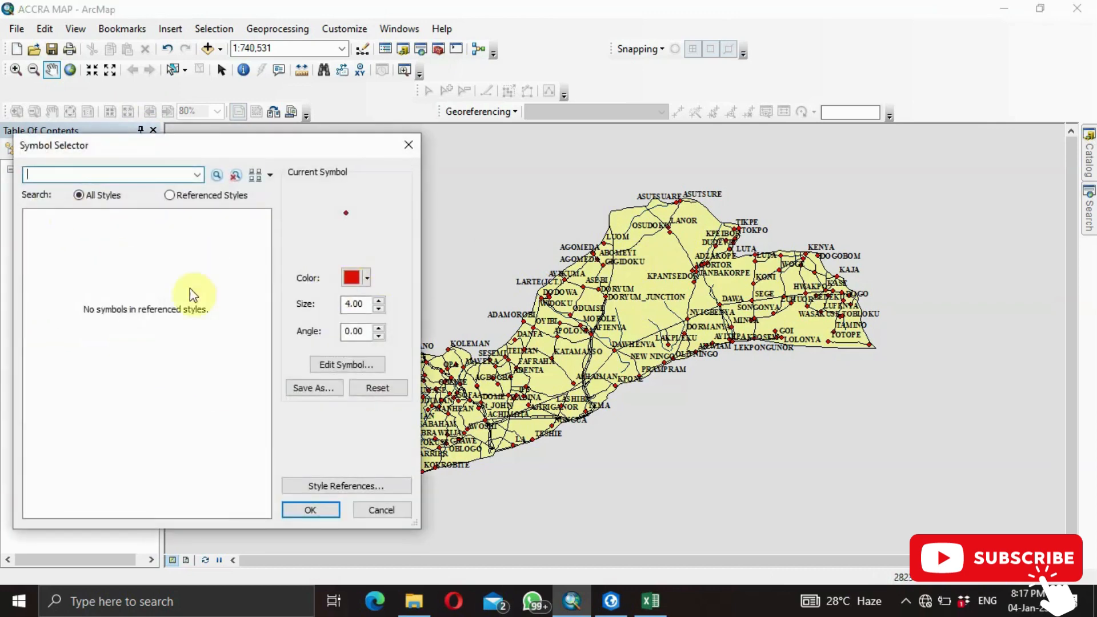
left_click(366, 278)
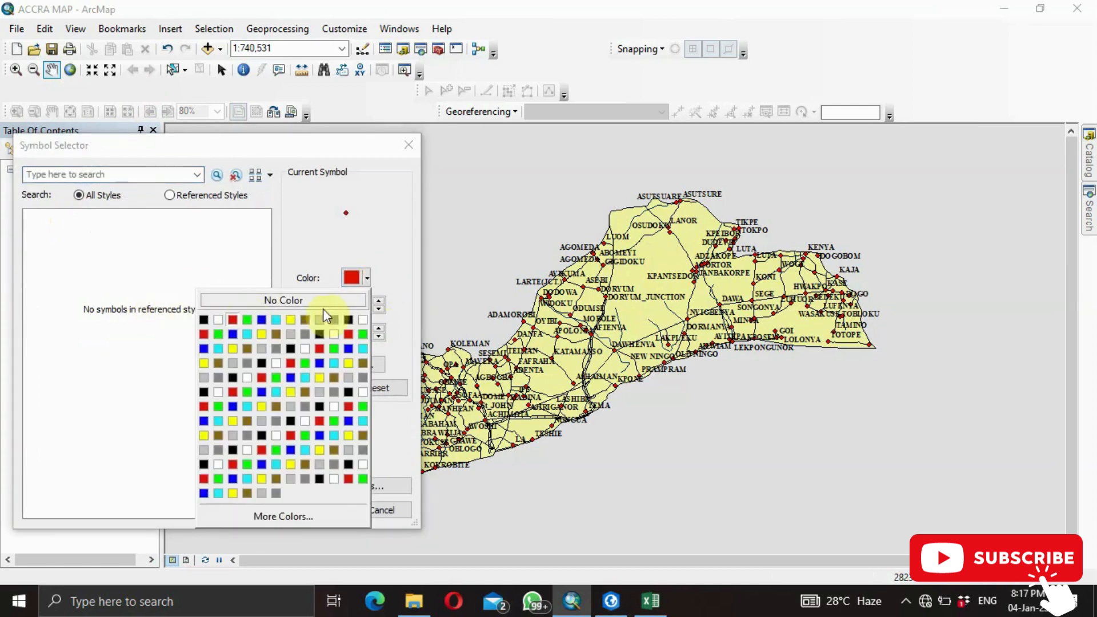
left_click(347, 319)
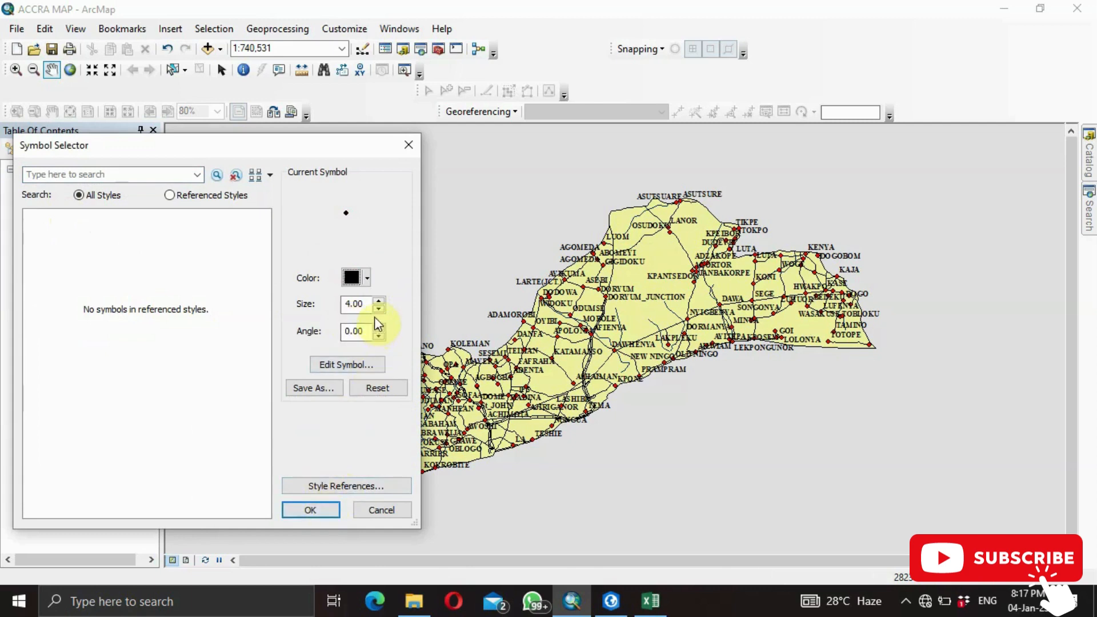
left_click(356, 366)
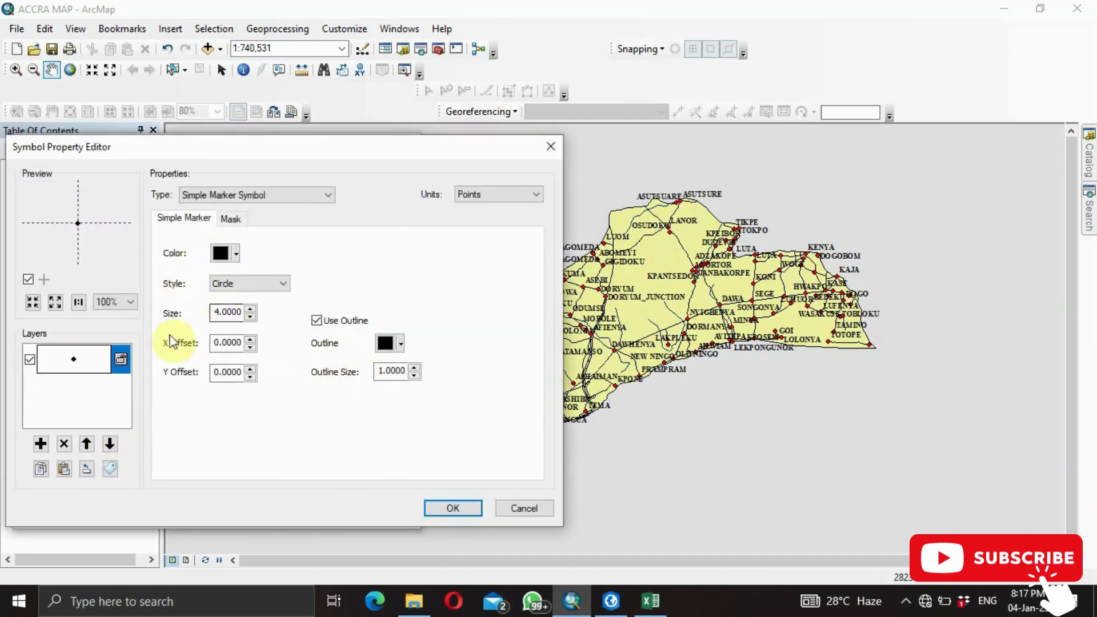
left_click(458, 509)
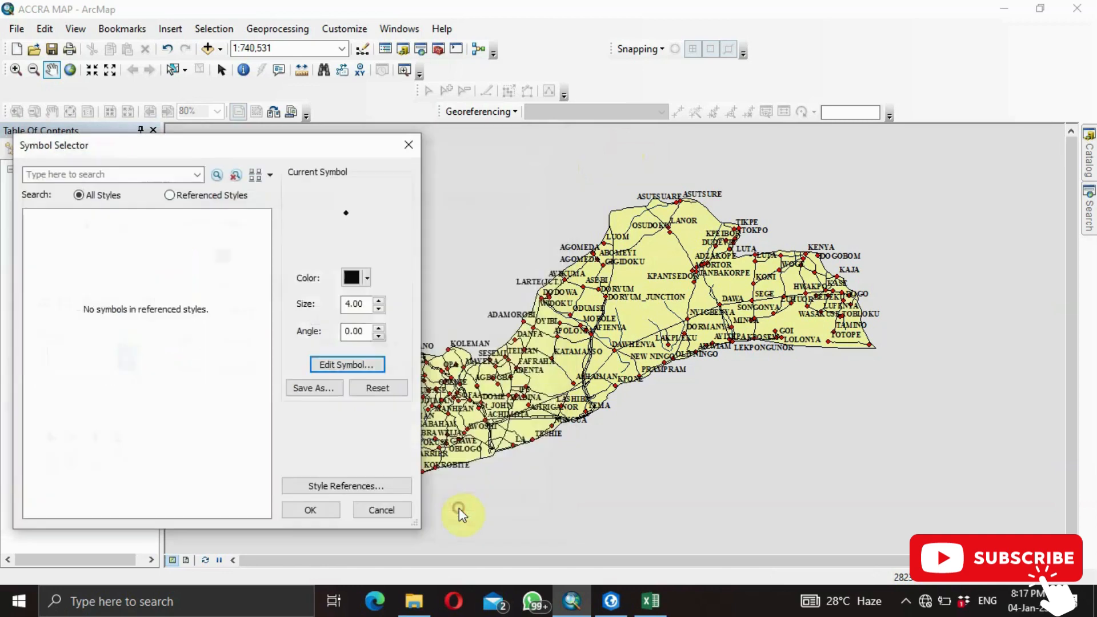
left_click(328, 508)
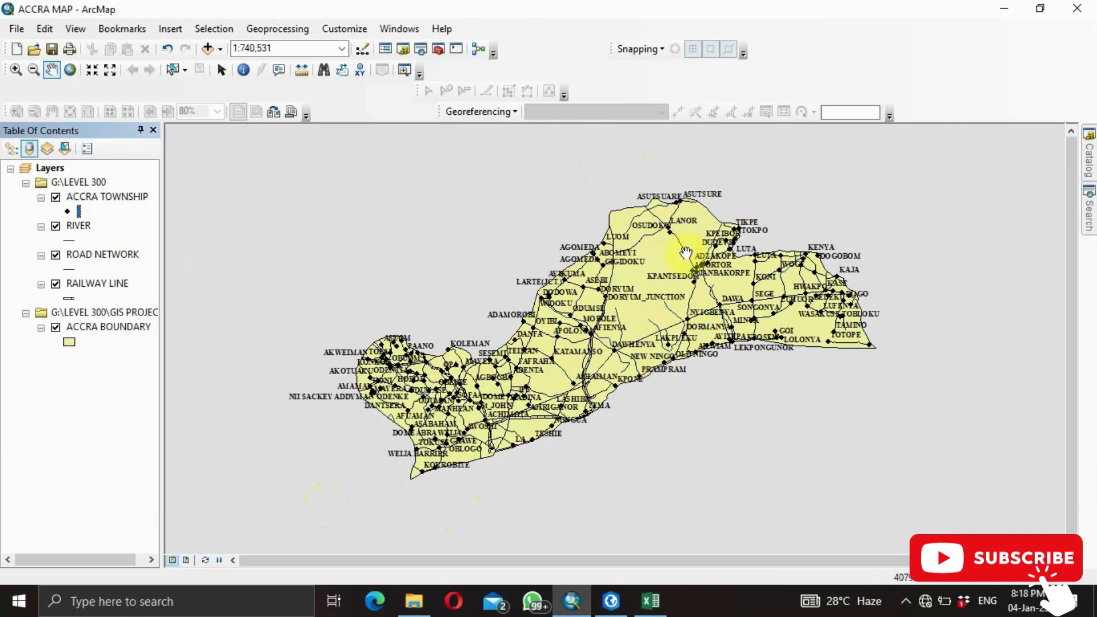
Step: Open the ACCRA TOWNSHIP layer properties and review the general settings, including the description and credits fields
left_click(97, 200)
right_click(97, 200)
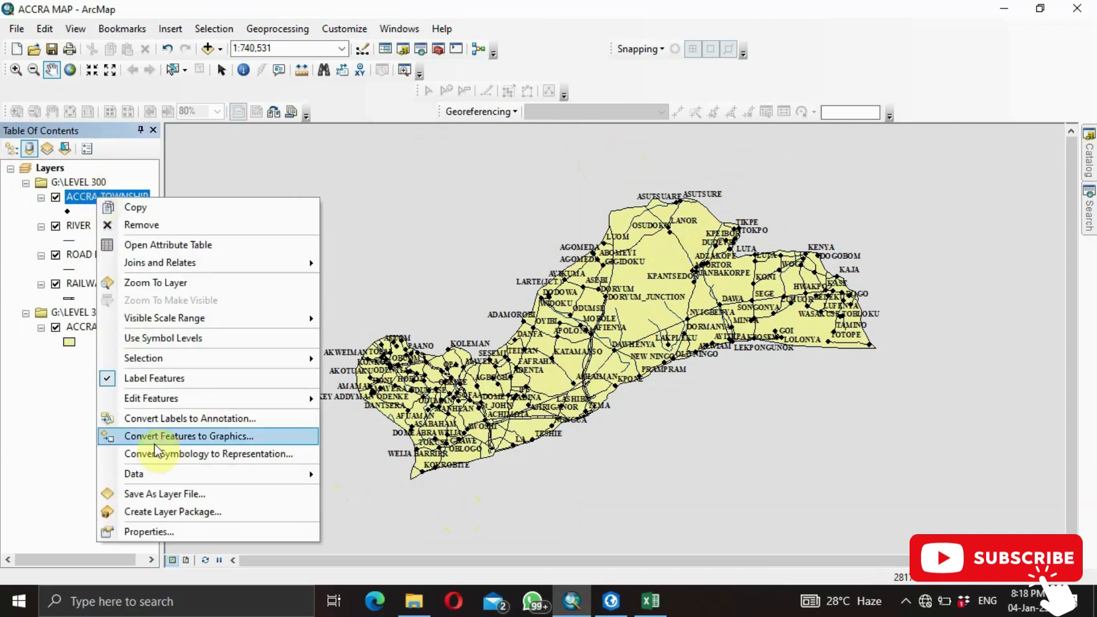
left_click(147, 530)
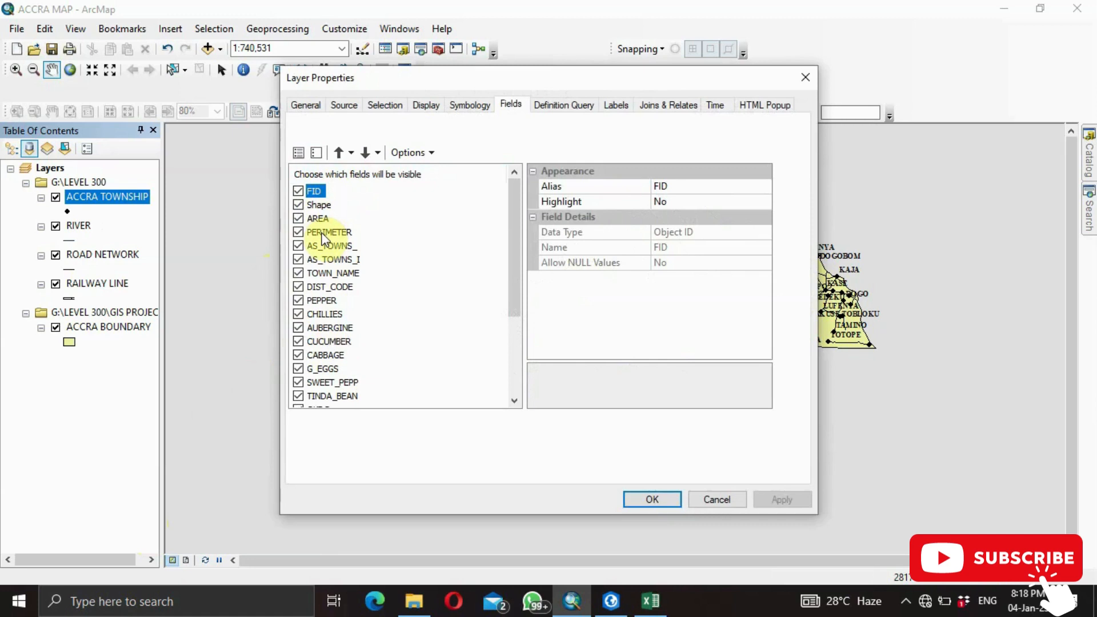
left_click(306, 105)
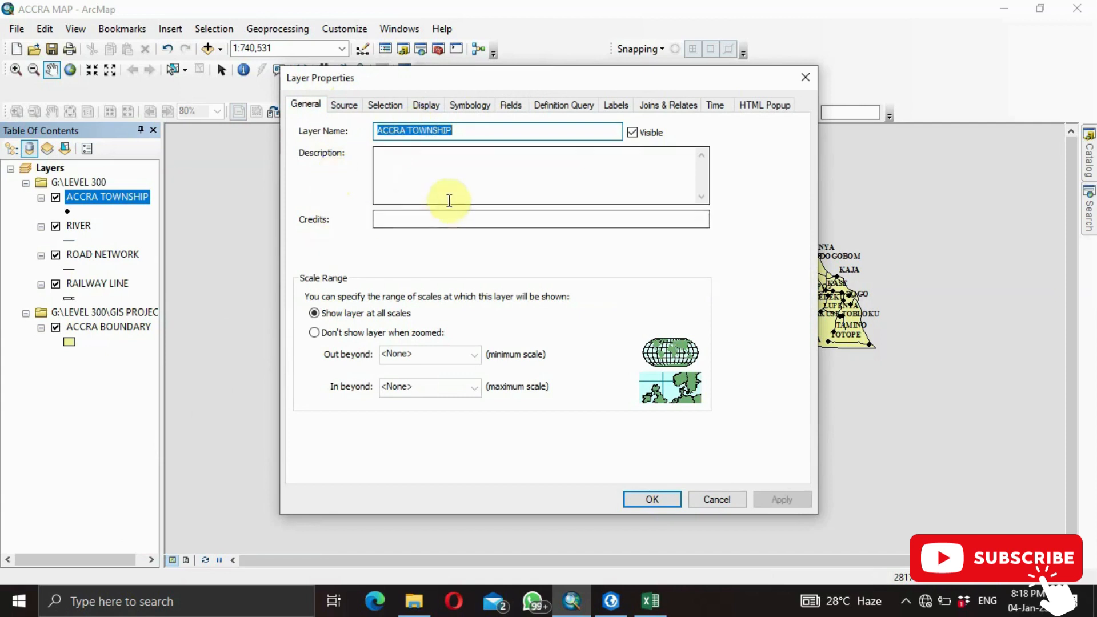
left_click(391, 164)
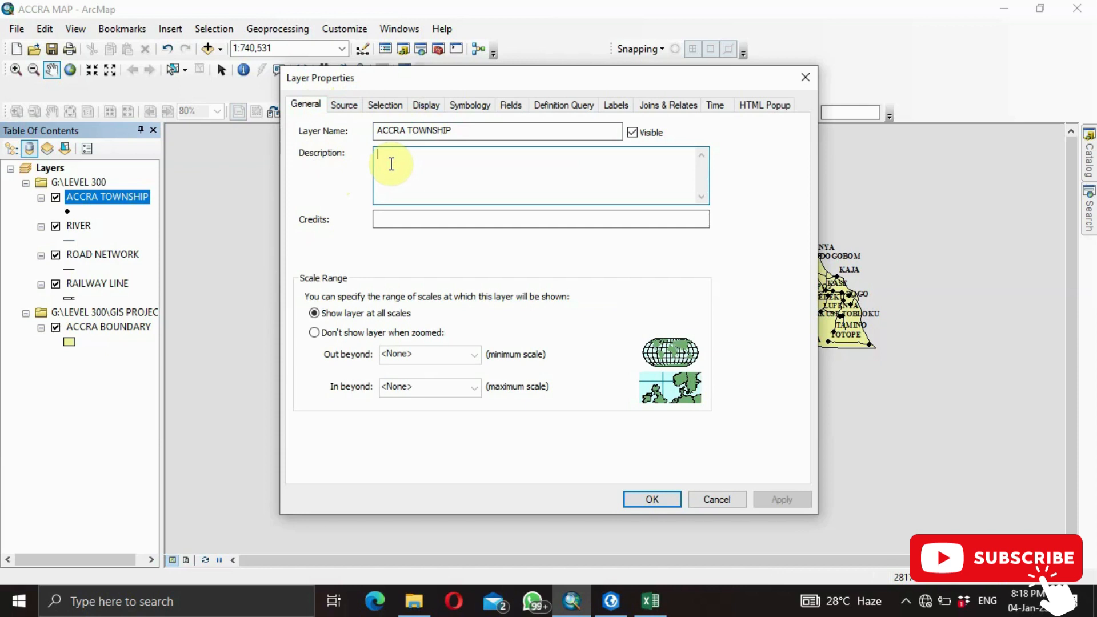
left_click(380, 220)
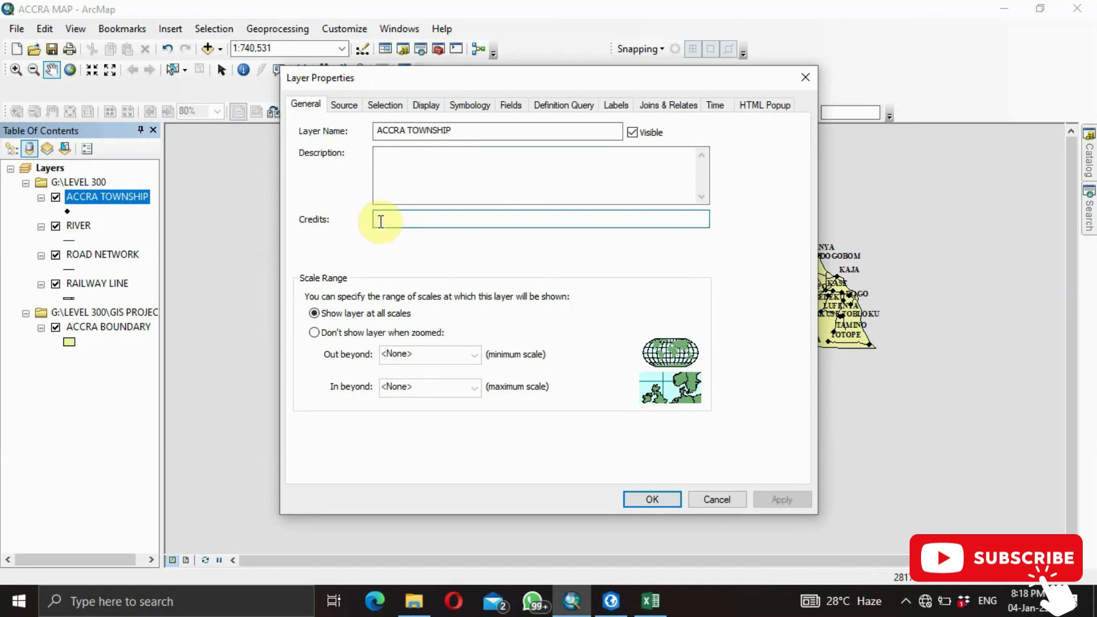
Step: Review the ACCRA TOWNSHIP layer's data source, selection and display settings, including the fields available for the display expression
left_click(343, 105)
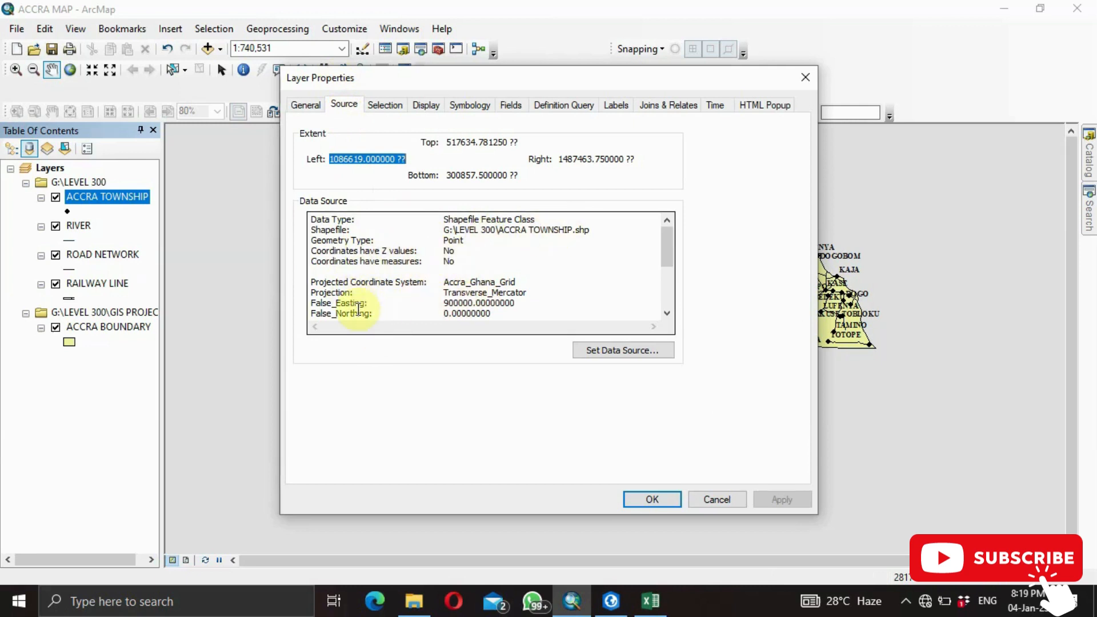
left_click(385, 108)
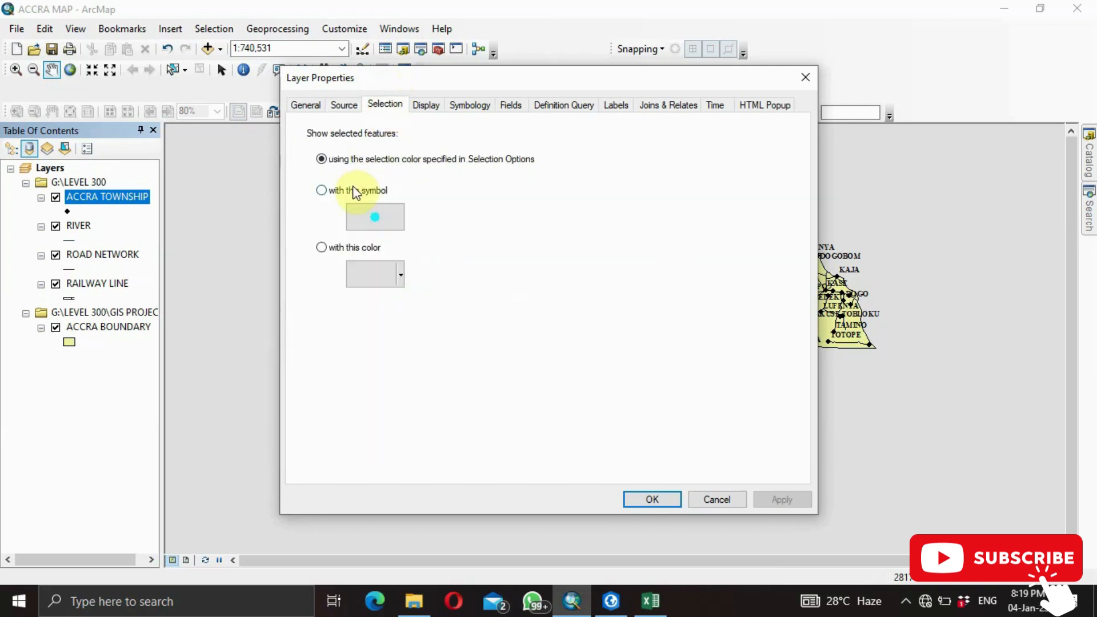
left_click(426, 107)
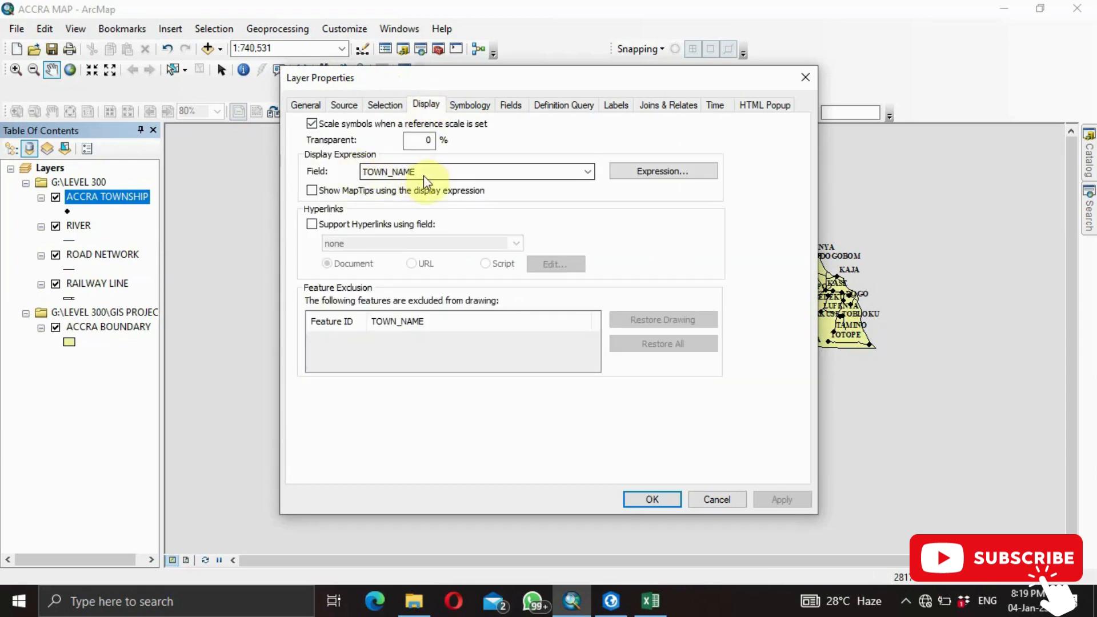
left_click(588, 172)
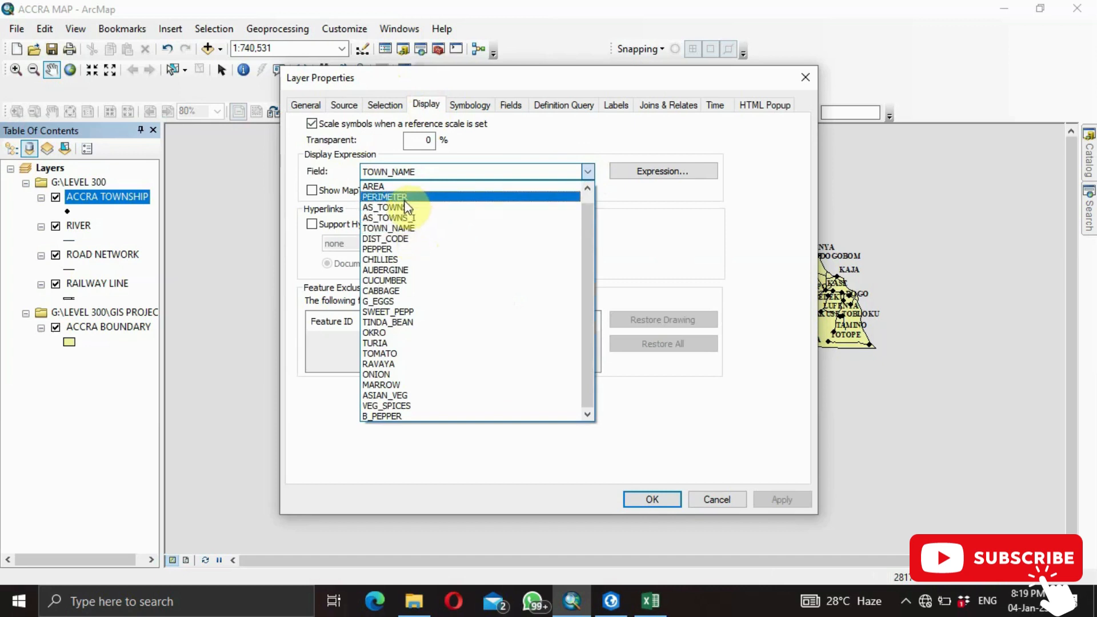
left_click(504, 153)
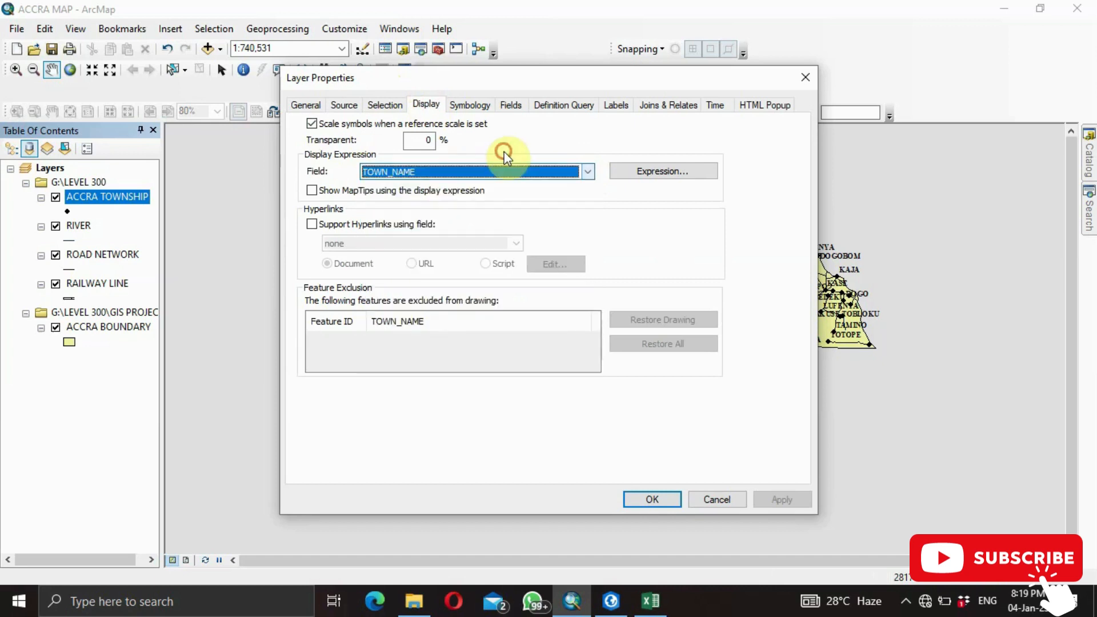
Step: Set the ACCRA TOWNSHIP symbology to unique-value categories by TOWN_NAME, add all values and look through the list
left_click(474, 108)
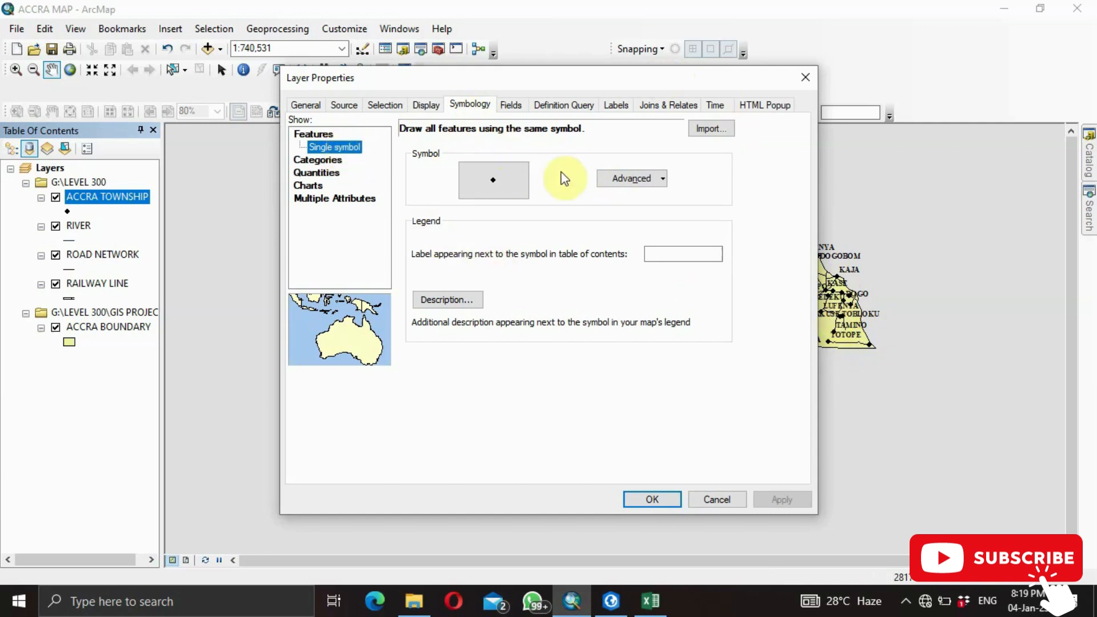
left_click_drag(600, 80, 379, 127)
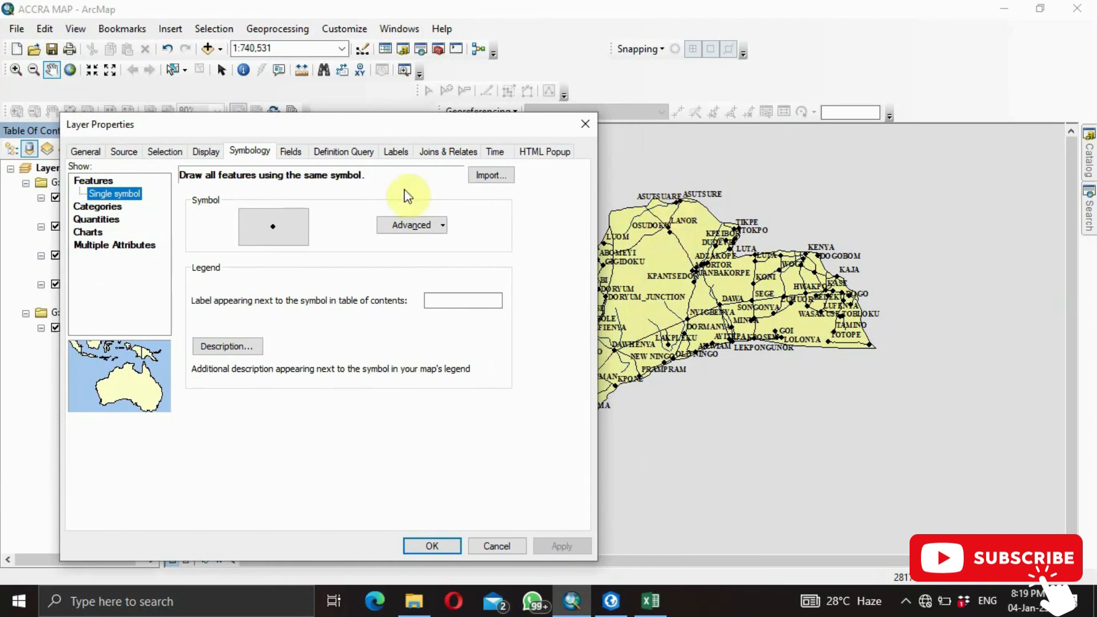
left_click(106, 208)
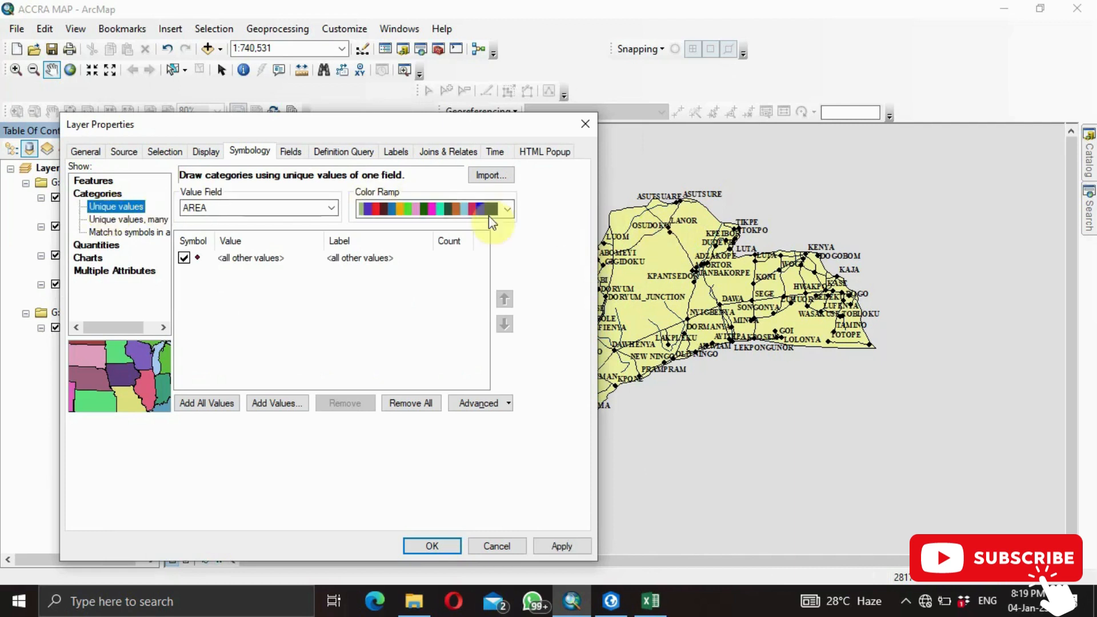
left_click(330, 209)
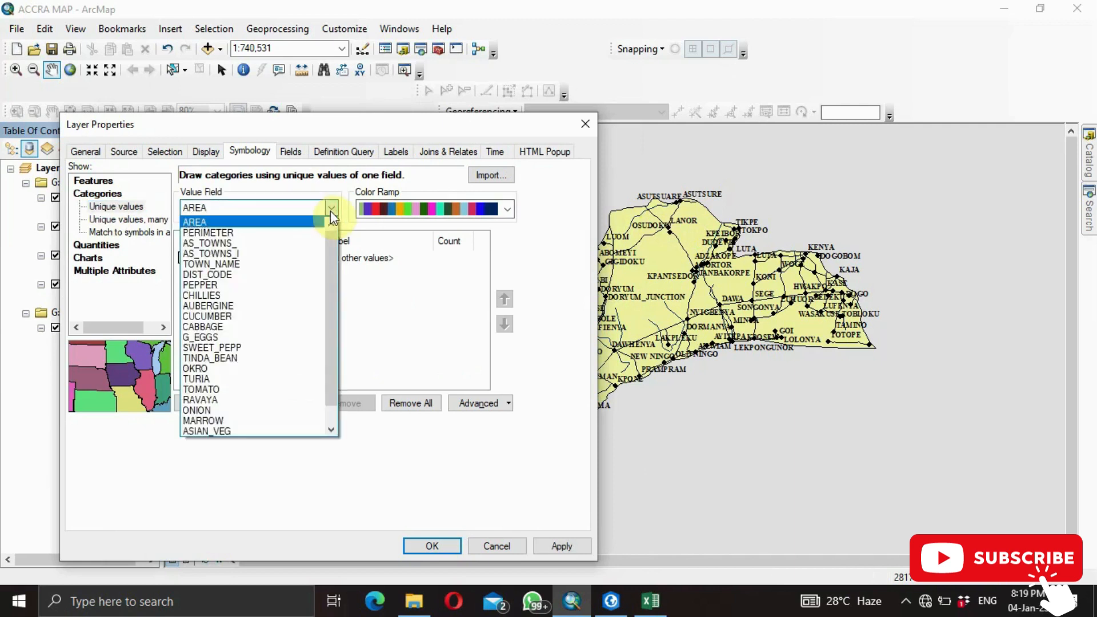
left_click(274, 268)
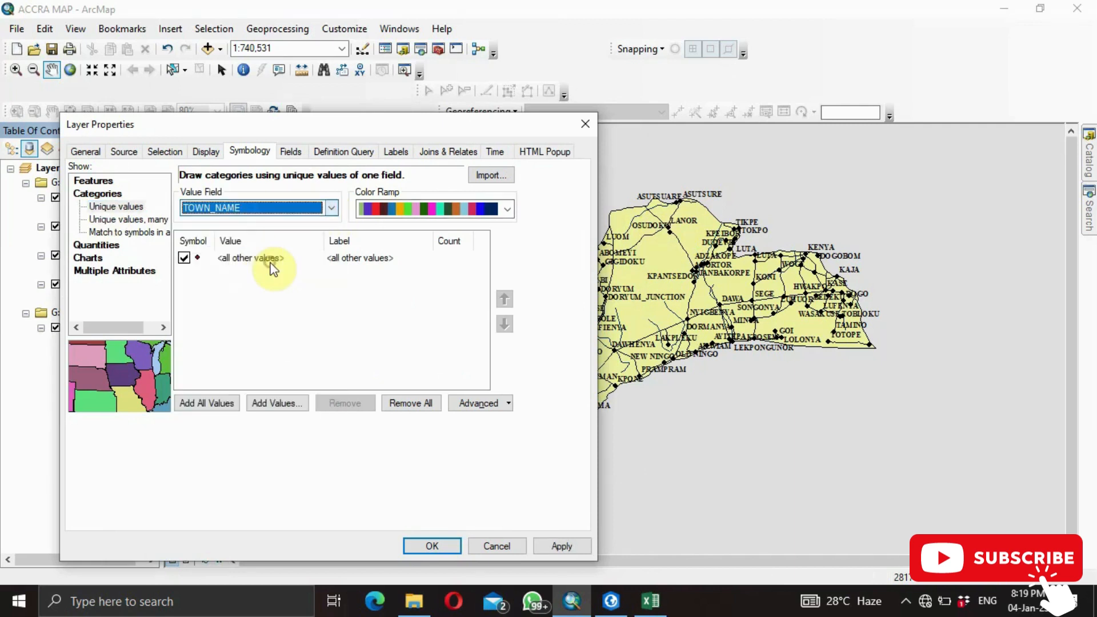
left_click(210, 401)
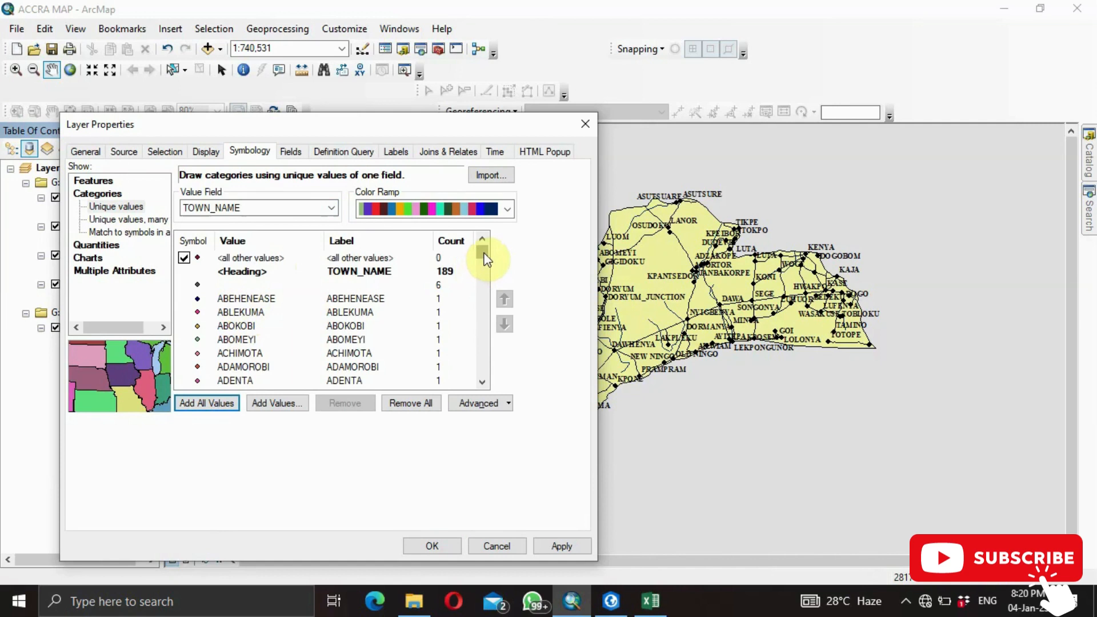
left_click_drag(483, 257, 473, 363)
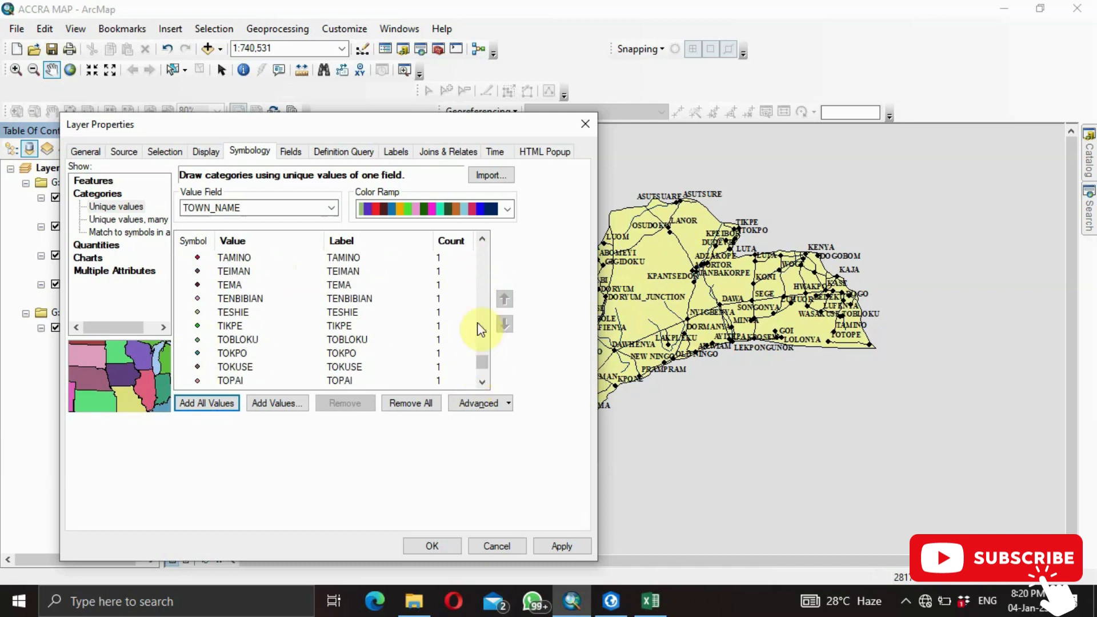
scroll(509, 212, "down", 2)
Step: Apply a different multicolour colour ramp to the TOWN_NAME category symbols, stepping through several ramps
left_click(510, 213)
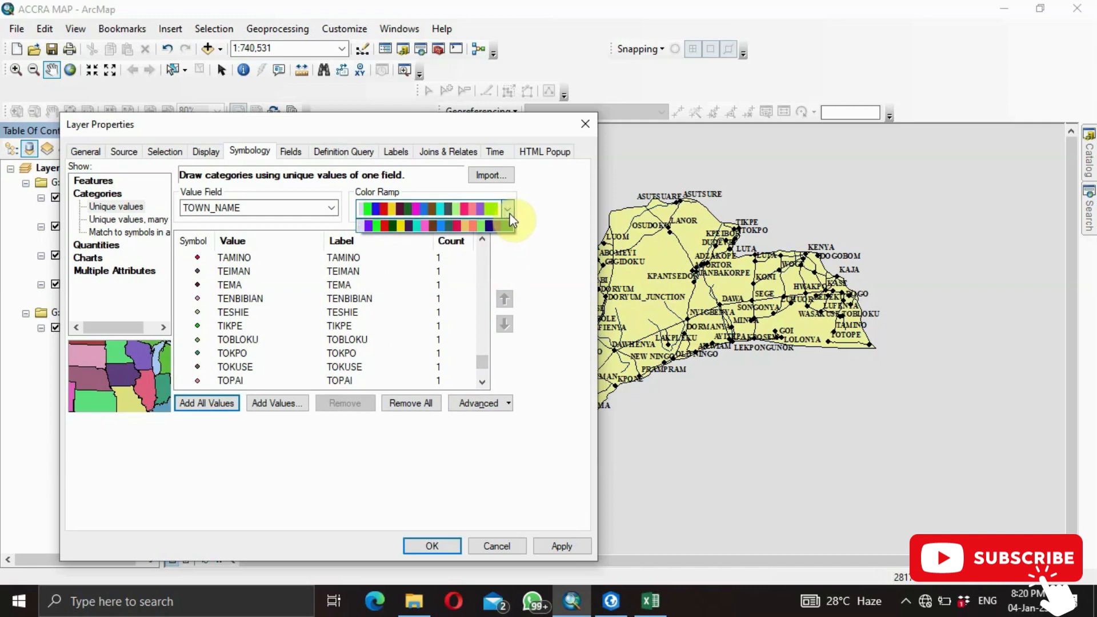
left_click(398, 227)
scroll(517, 215, "down", 1)
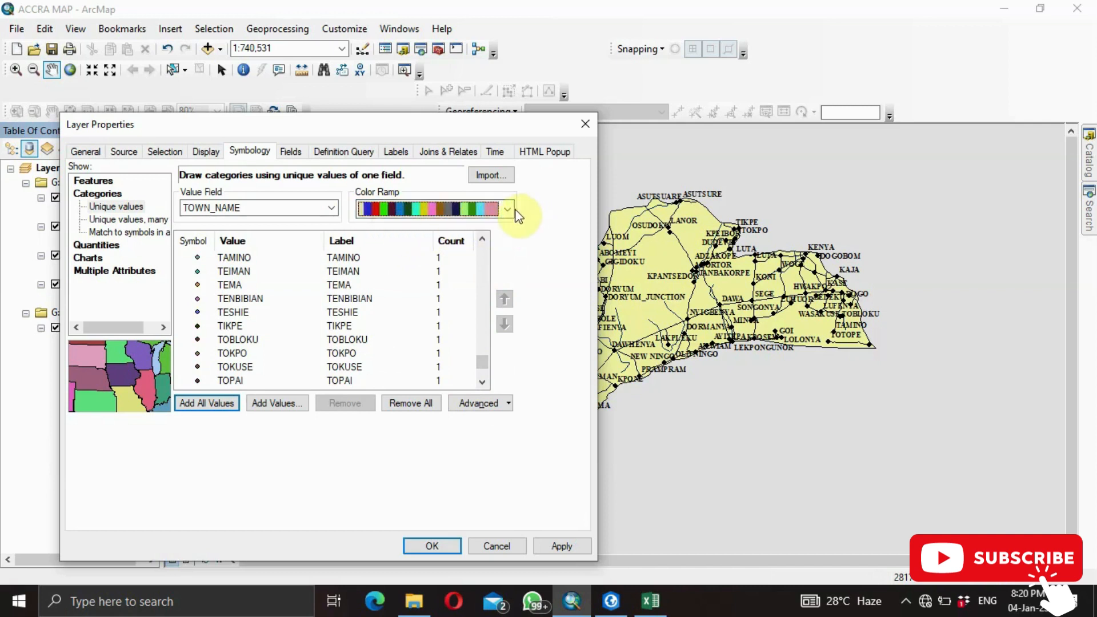
scroll(507, 212, "down", 1)
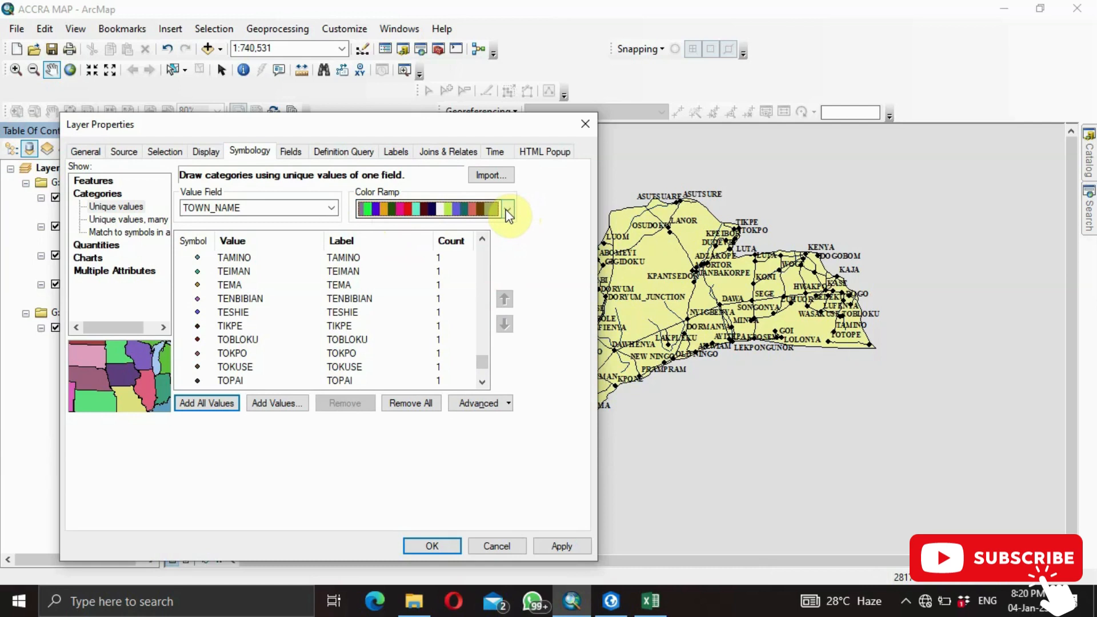
scroll(507, 212, "down", 1)
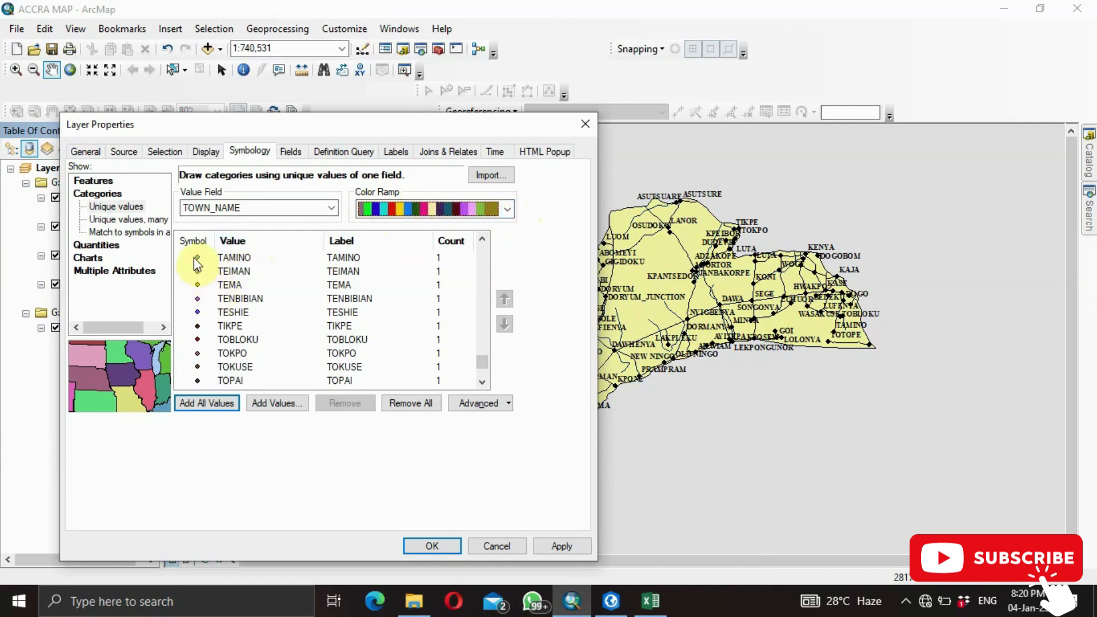
left_click(177, 396)
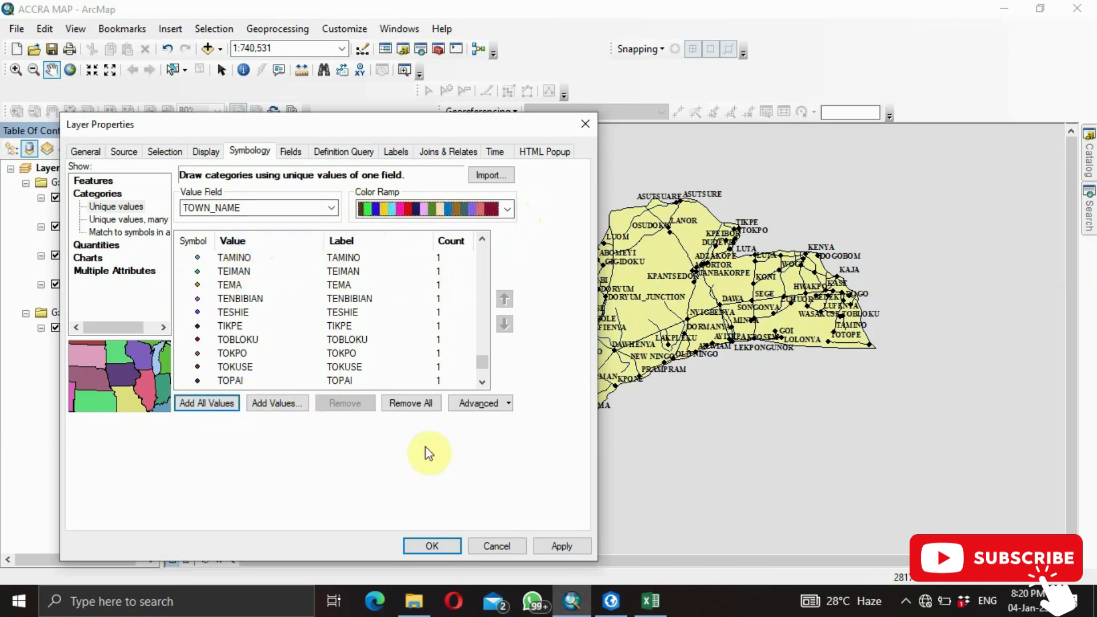
Step: Apply the TOWN_NAME category symbology, close the layer properties and inspect the coloured town symbols on the map
left_click(554, 546)
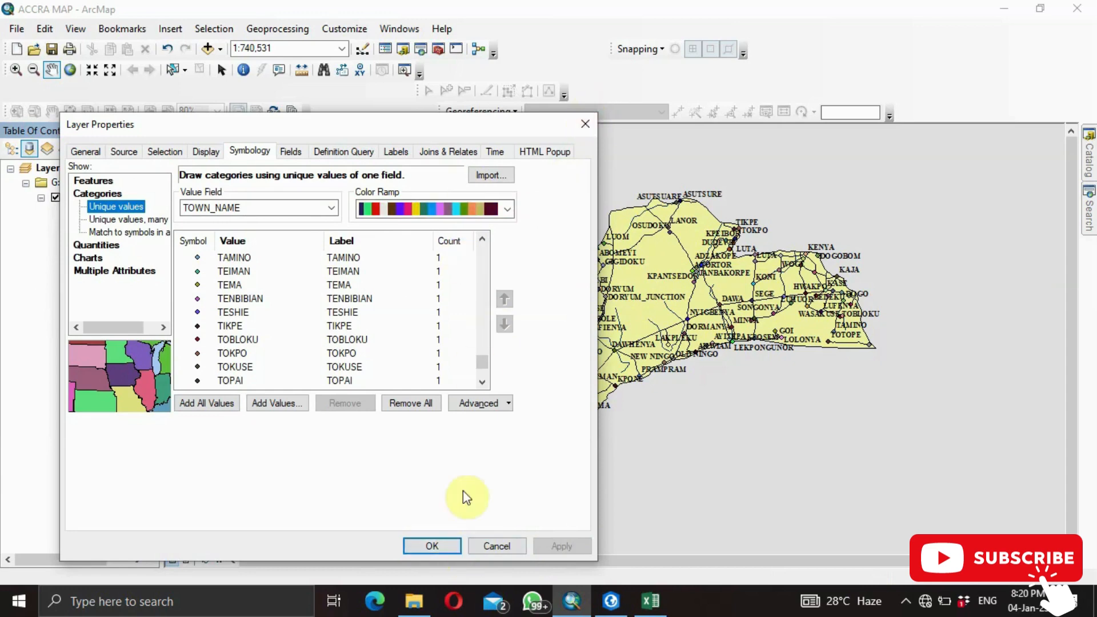
left_click(439, 546)
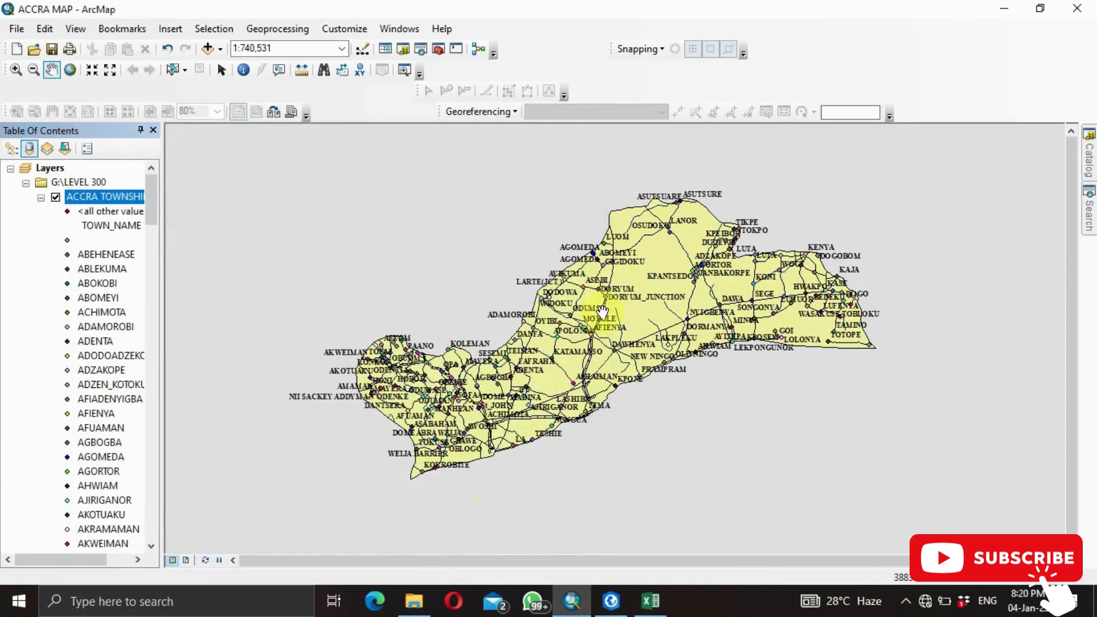
scroll(602, 311, "up", 5)
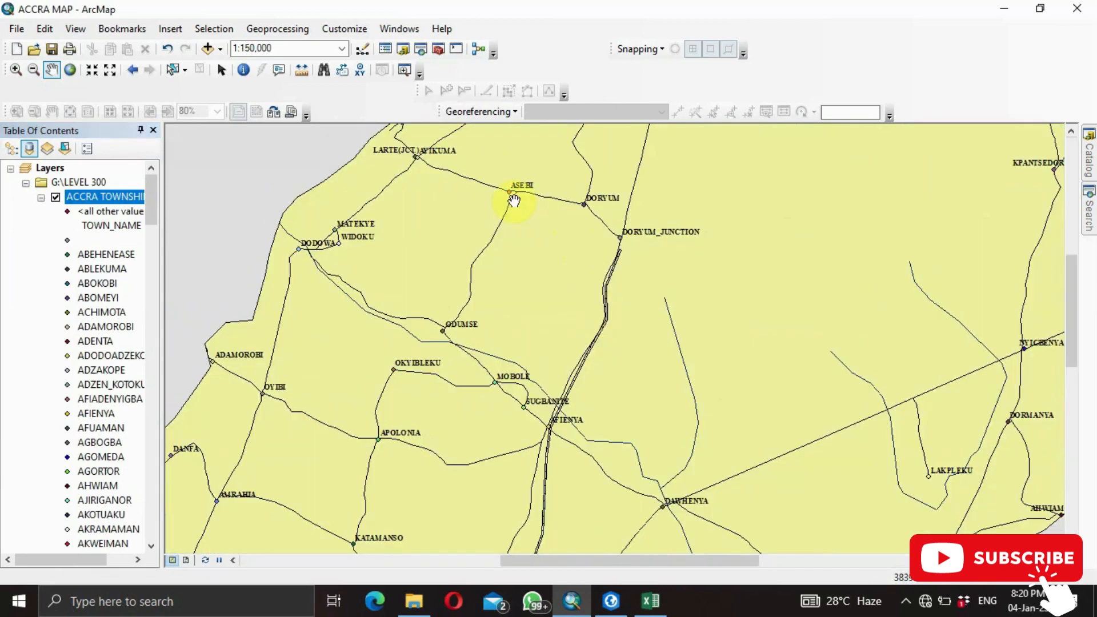
scroll(555, 233, "down", 3)
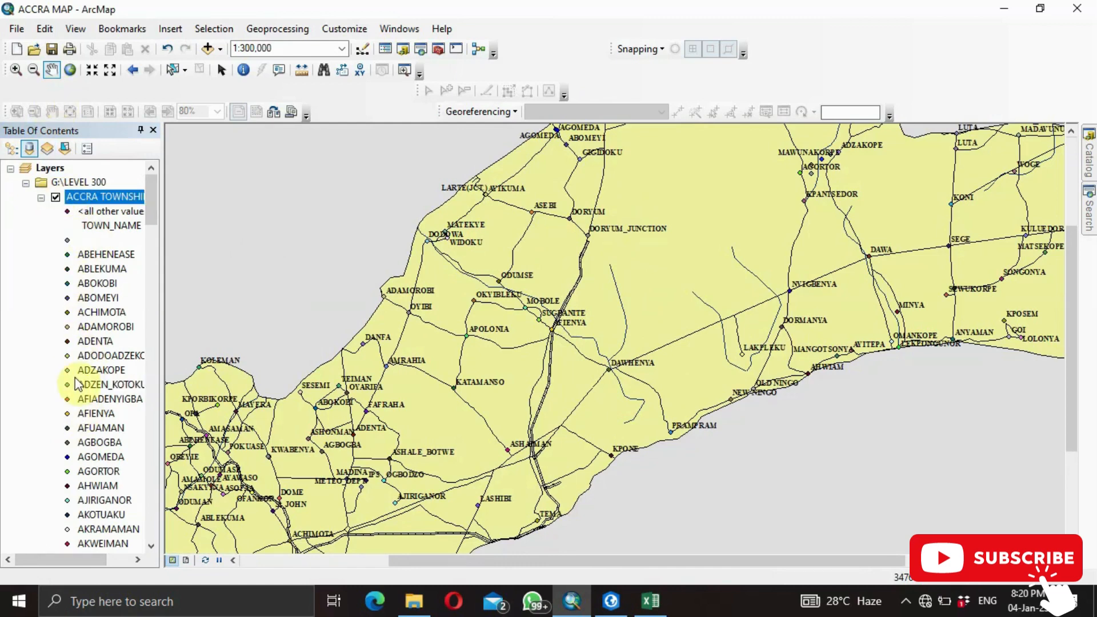
Step: Open the symbol selector for all TOWN_NAME category symbols of the ACCRA TOWNSHIP layer and view the available colours
right_click(94, 197)
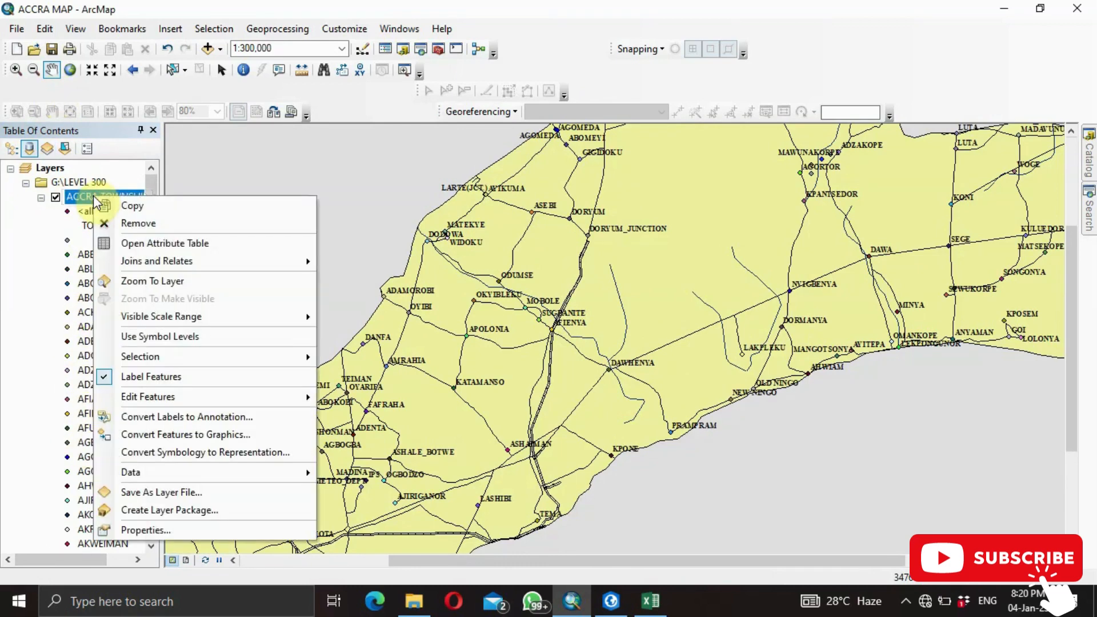
left_click(160, 523)
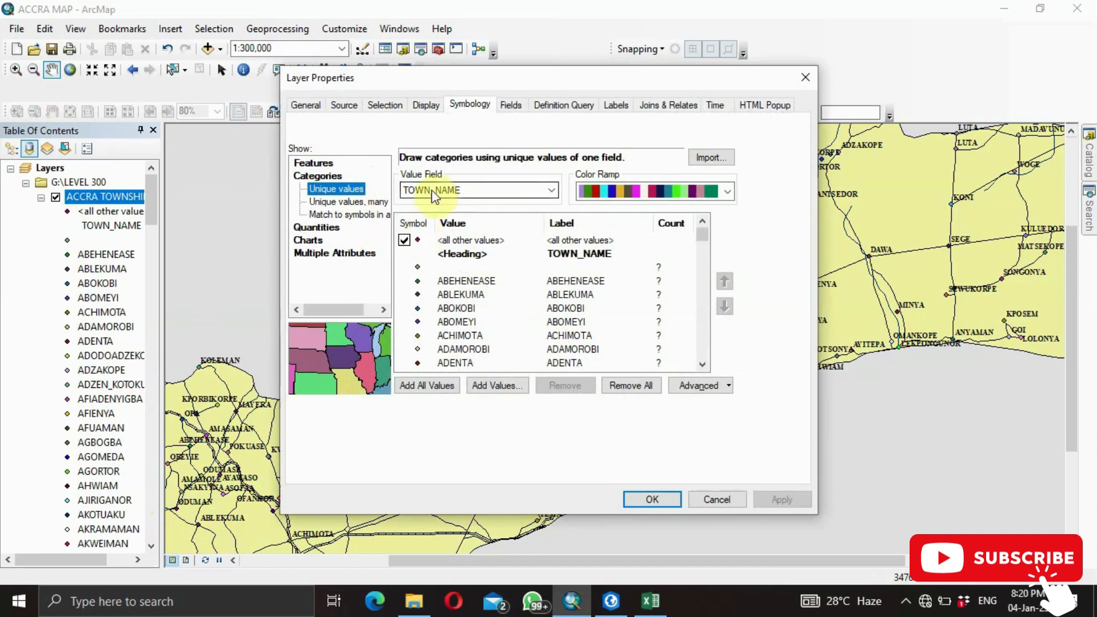
left_click(417, 225)
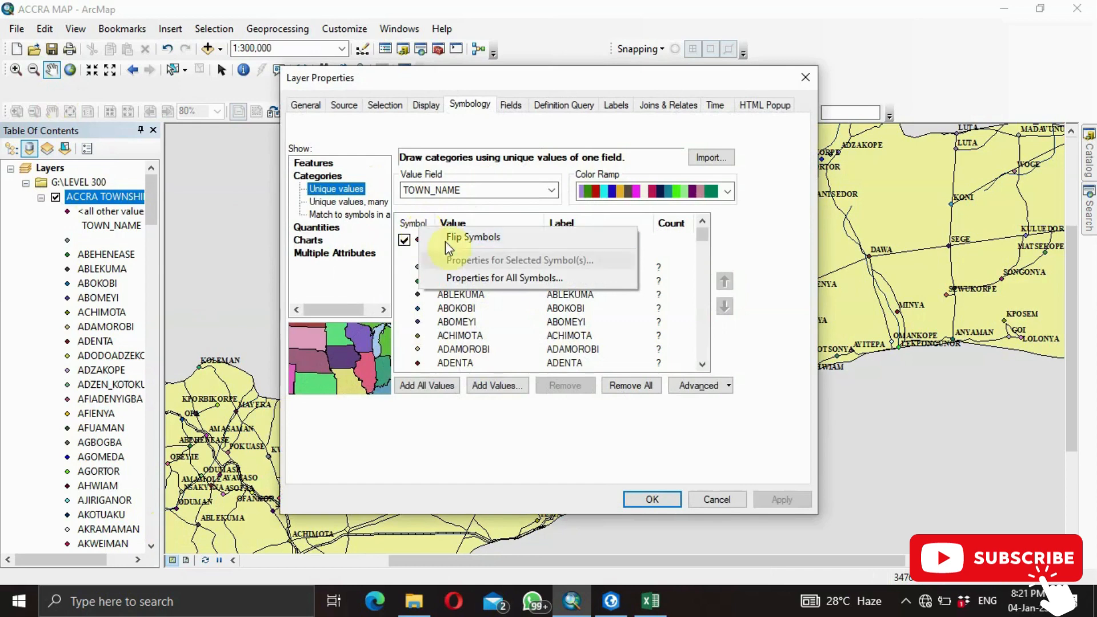
left_click(500, 279)
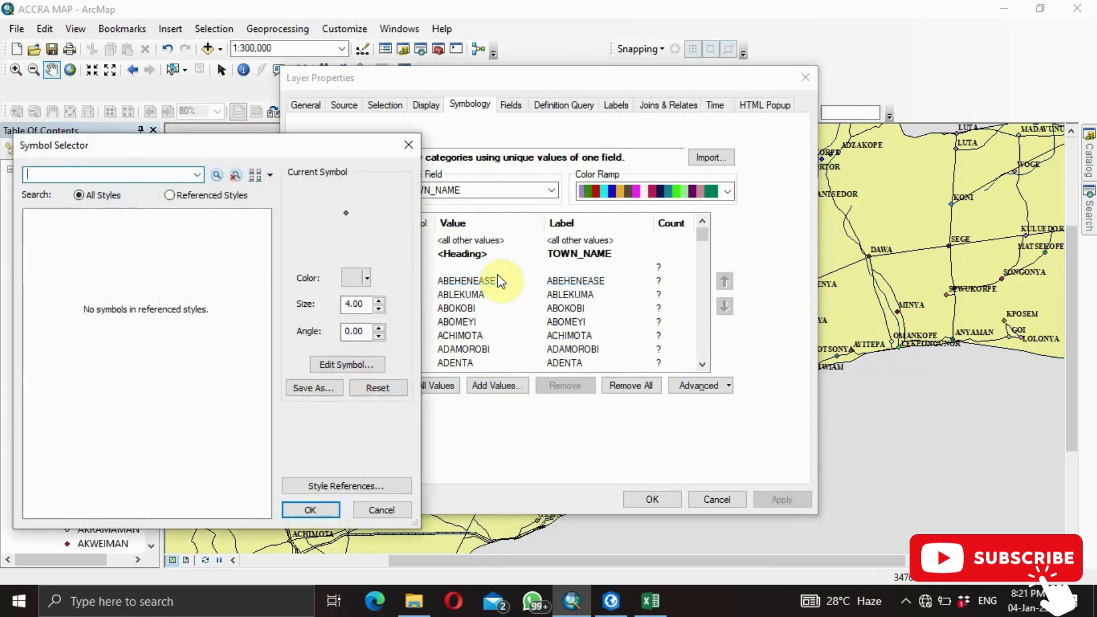
left_click(366, 278)
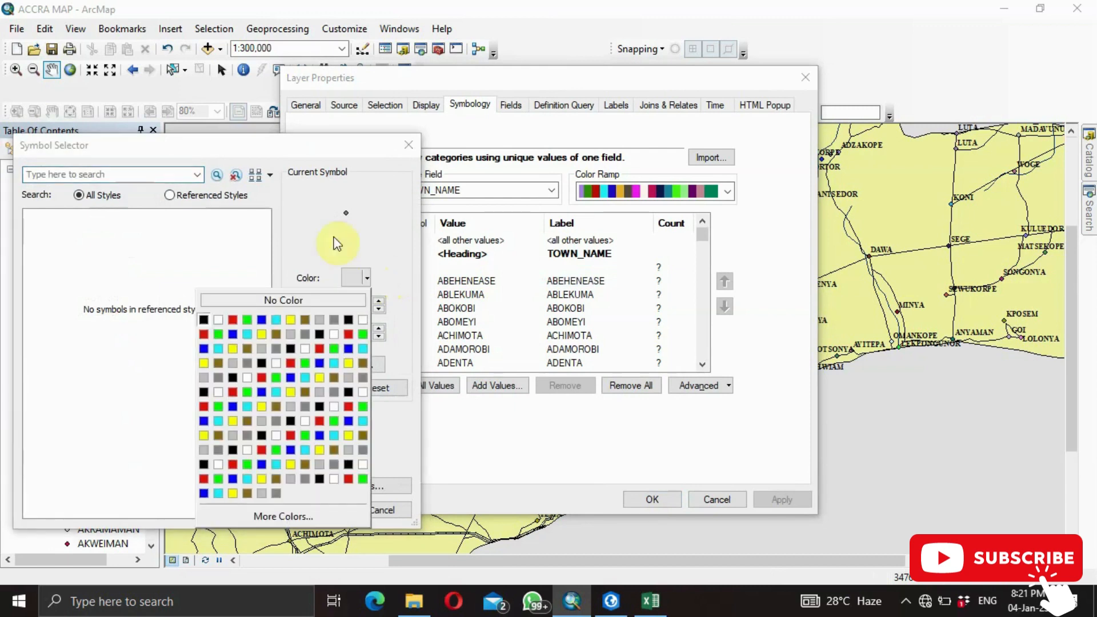
left_click(304, 223)
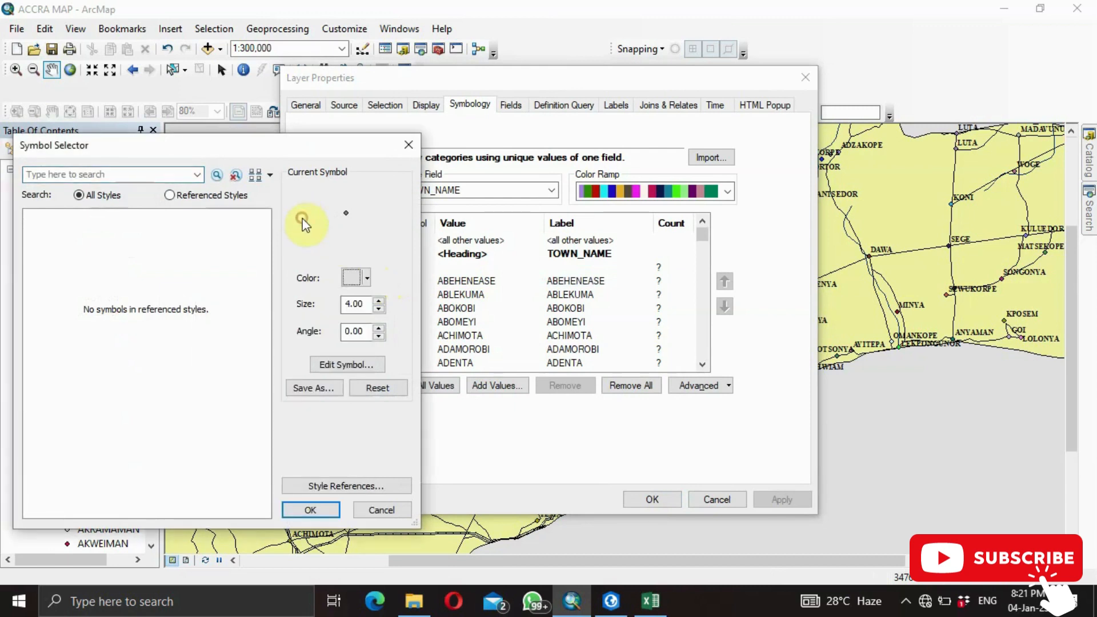
Step: Search all symbol styles for "river" and pick the Rivers symbol from the Conservation style
left_click(170, 195)
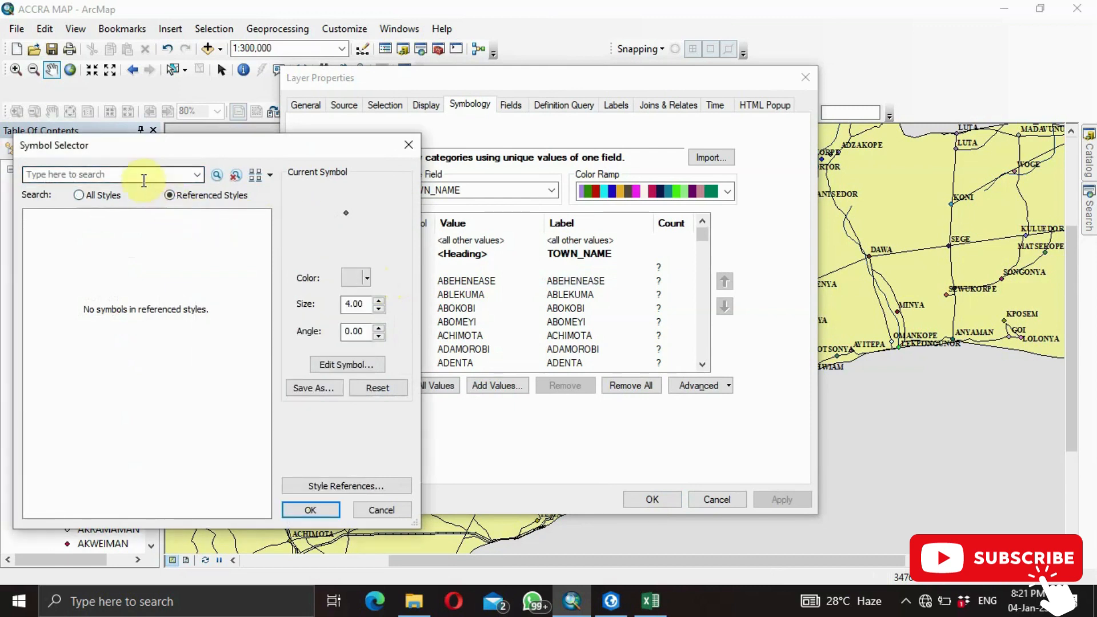
left_click(86, 196)
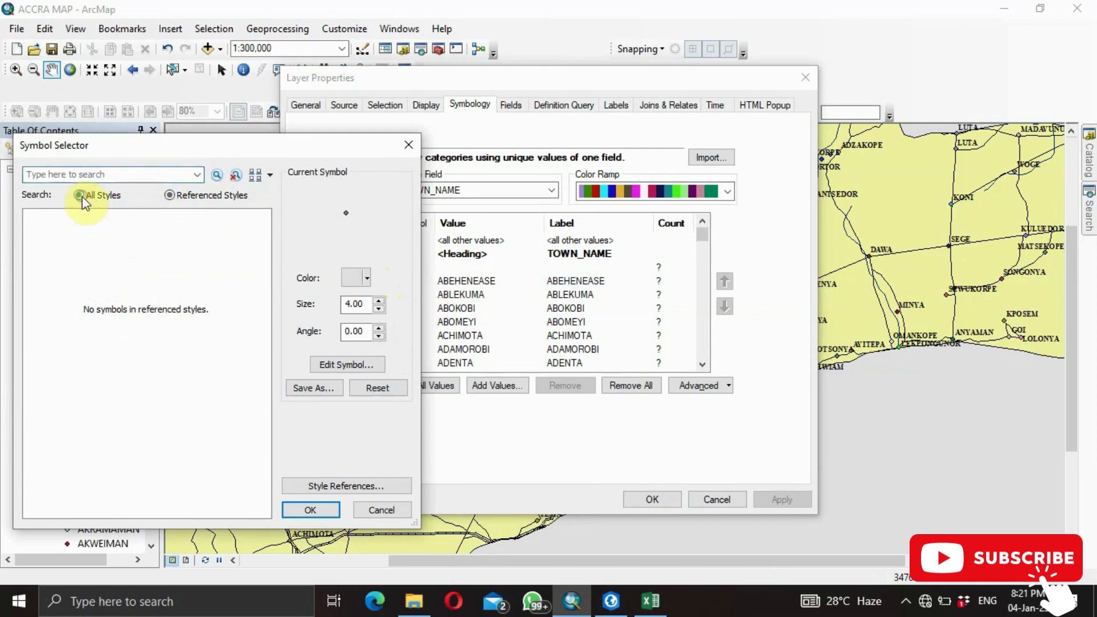
left_click(104, 175)
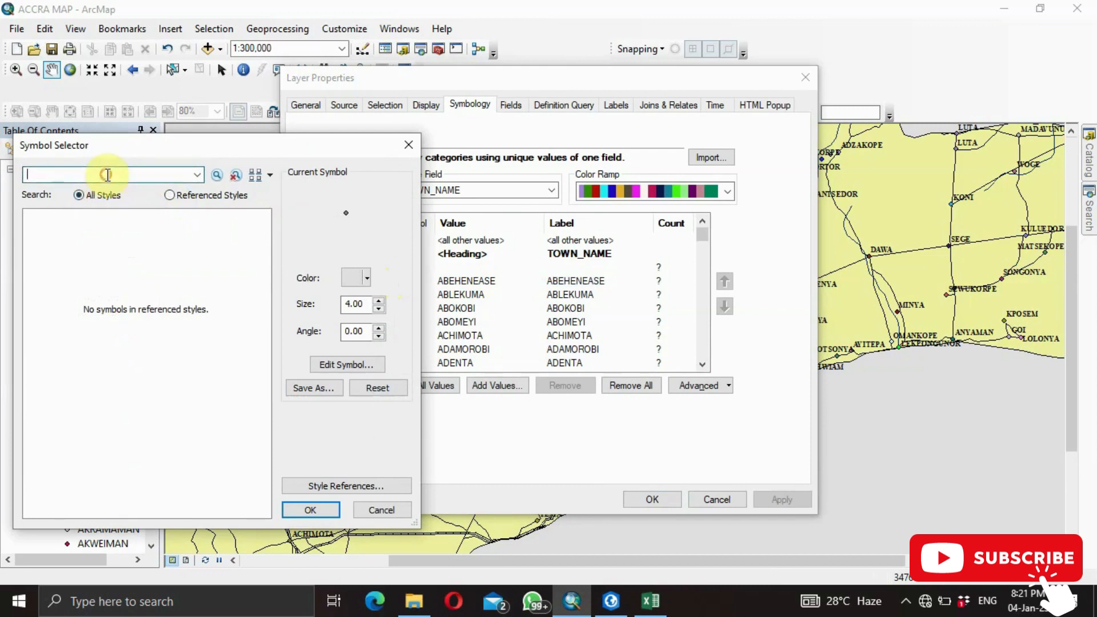
left_click(195, 175)
left_click(83, 192)
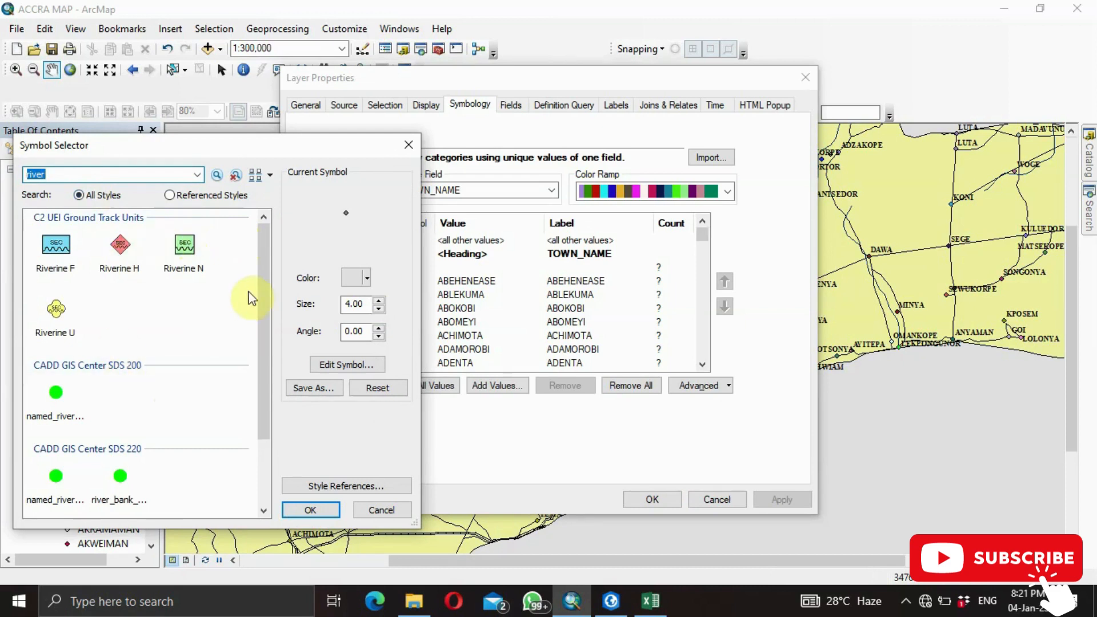
left_click_drag(263, 287, 274, 409)
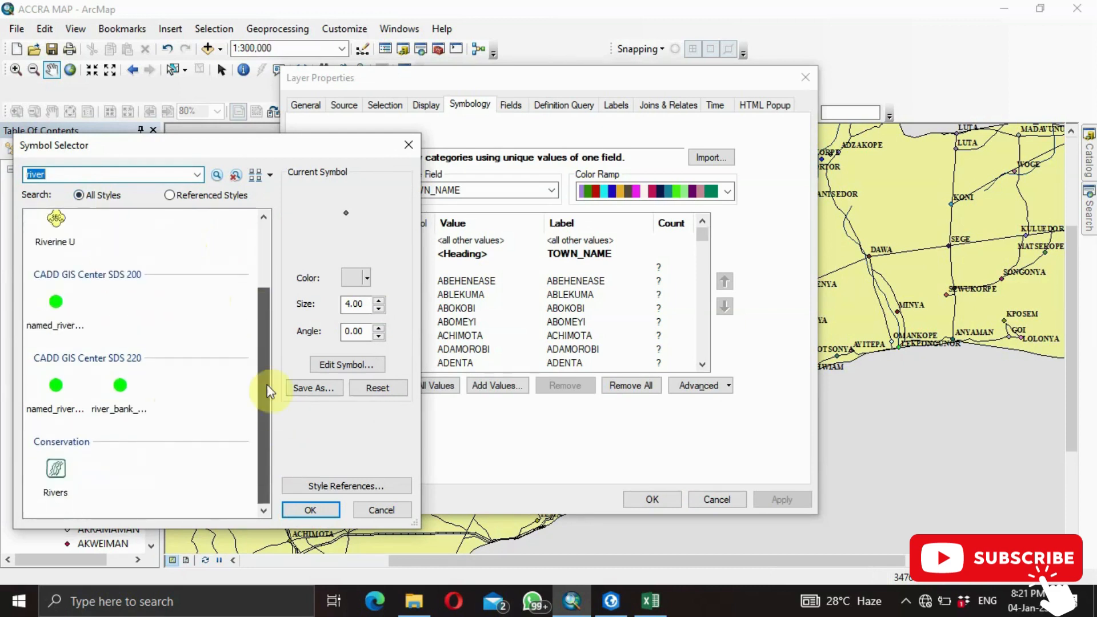
left_click(55, 469)
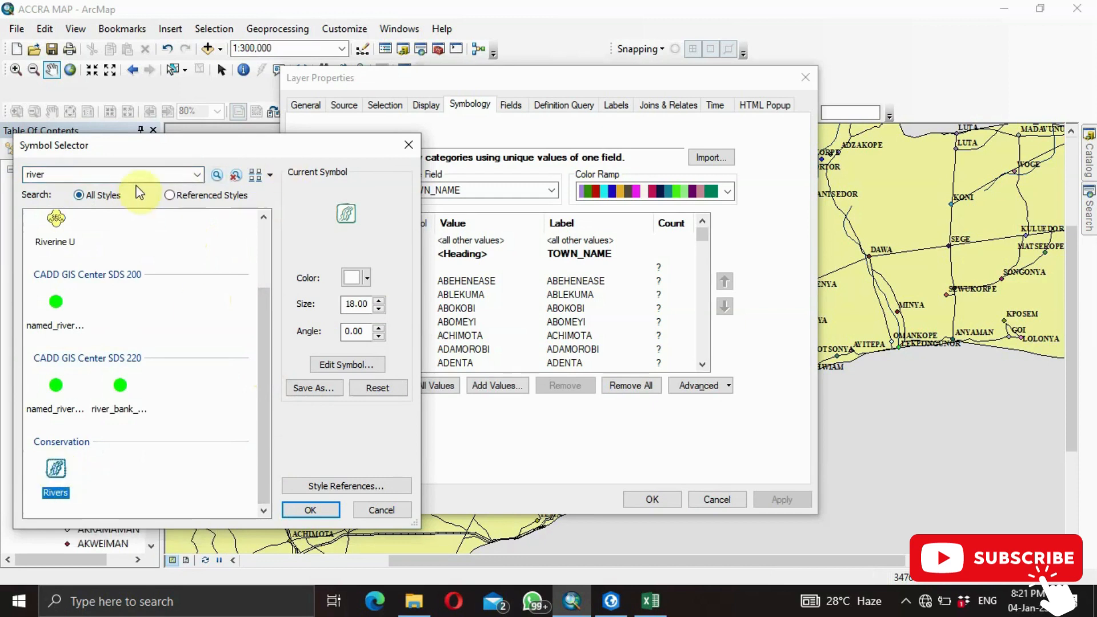
Step: Replace the symbol search term with "House" and run the search across all styles
double_click(167, 175)
key("BackSpace")
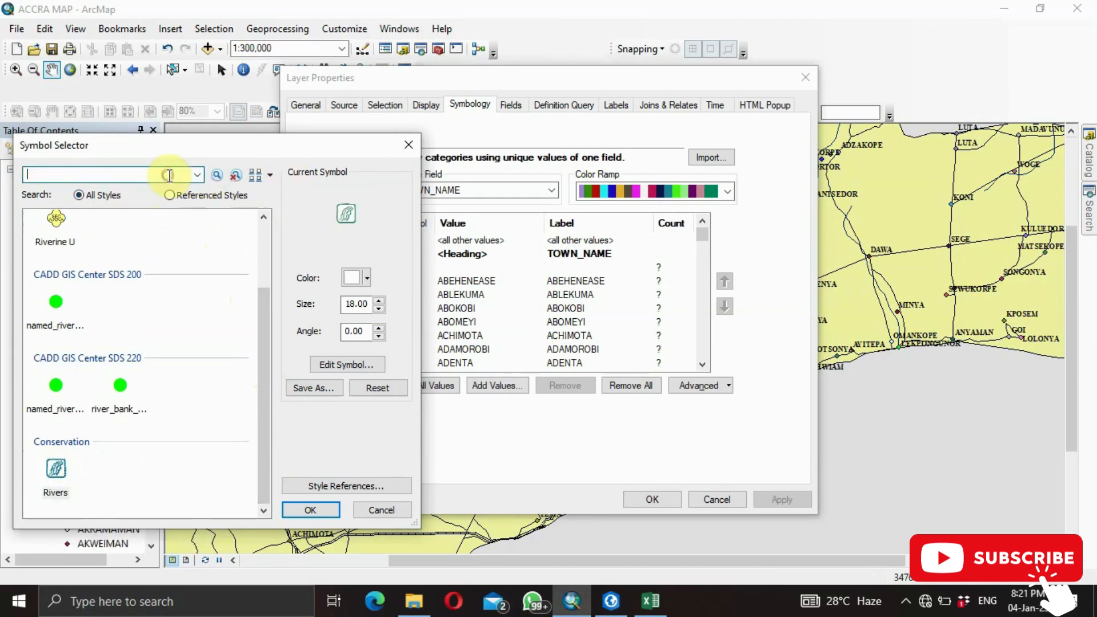
type("Gouse")
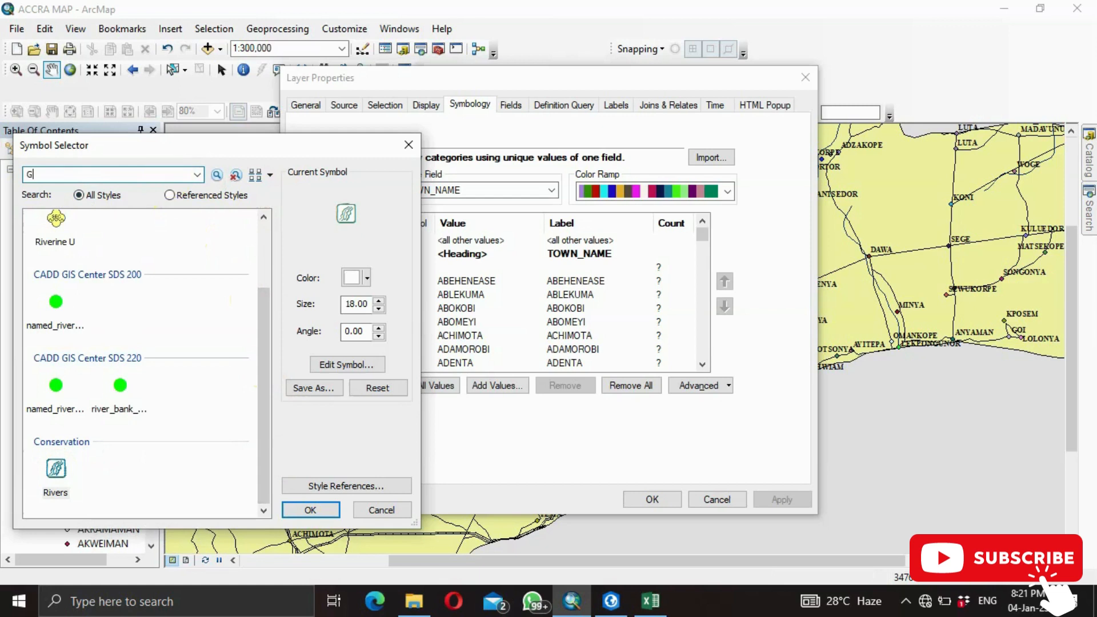
key("BackSpace")
key("BackSpace")
key("BackSpace")
key("BackSpace")
type("House")
key("Return")
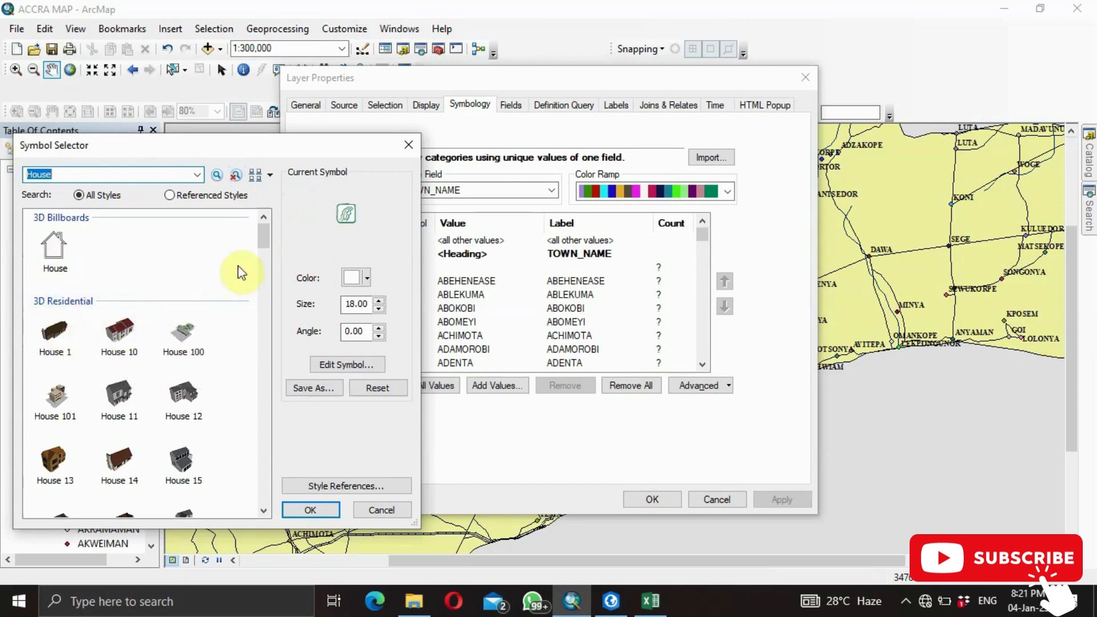
Step: Assign the House 86 symbol to all town categories, apply the change and close the layer properties
left_click_drag(267, 238, 271, 389)
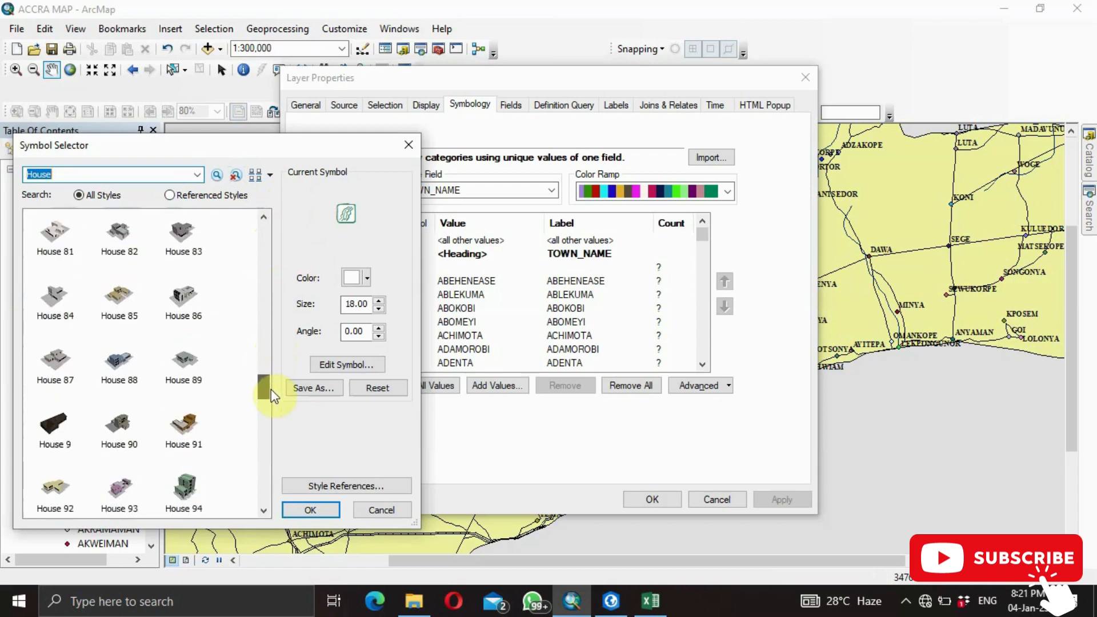
left_click(184, 292)
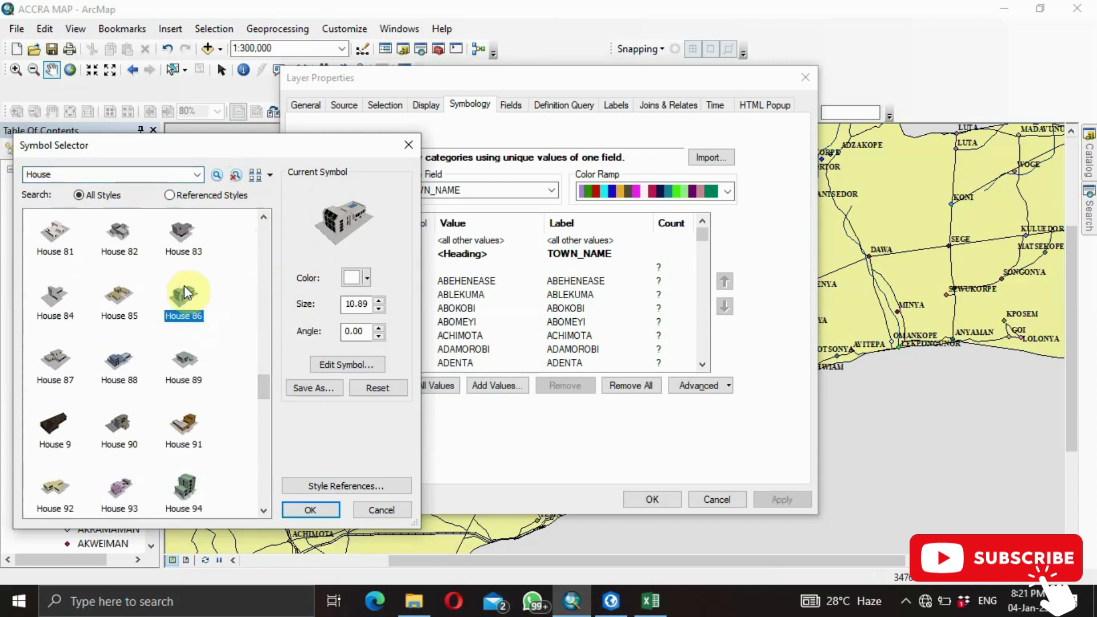
left_click(310, 510)
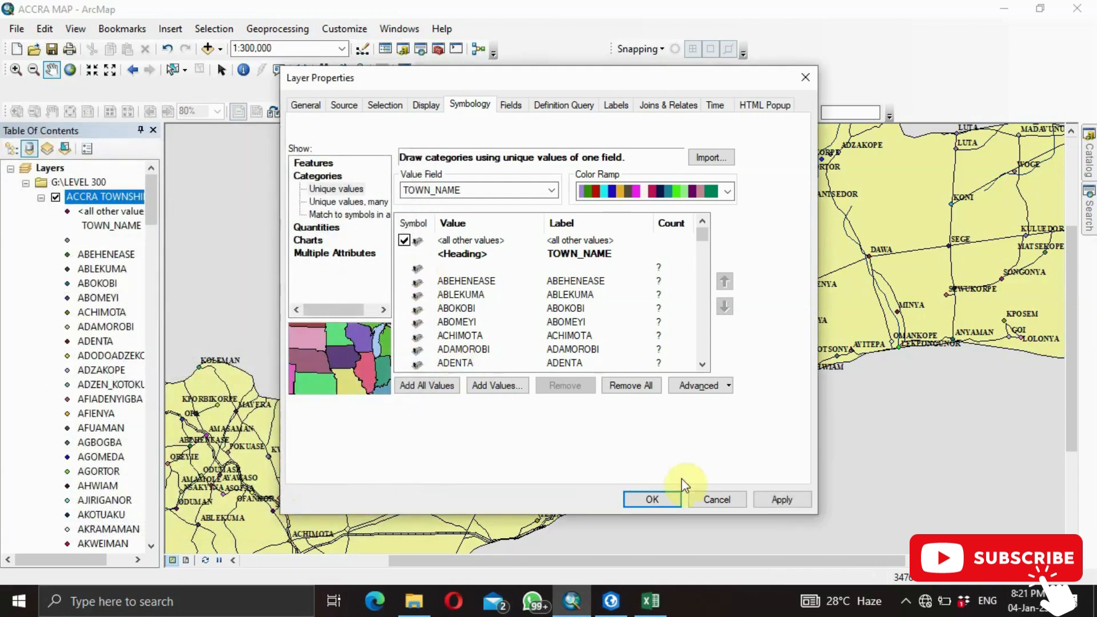
left_click(788, 498)
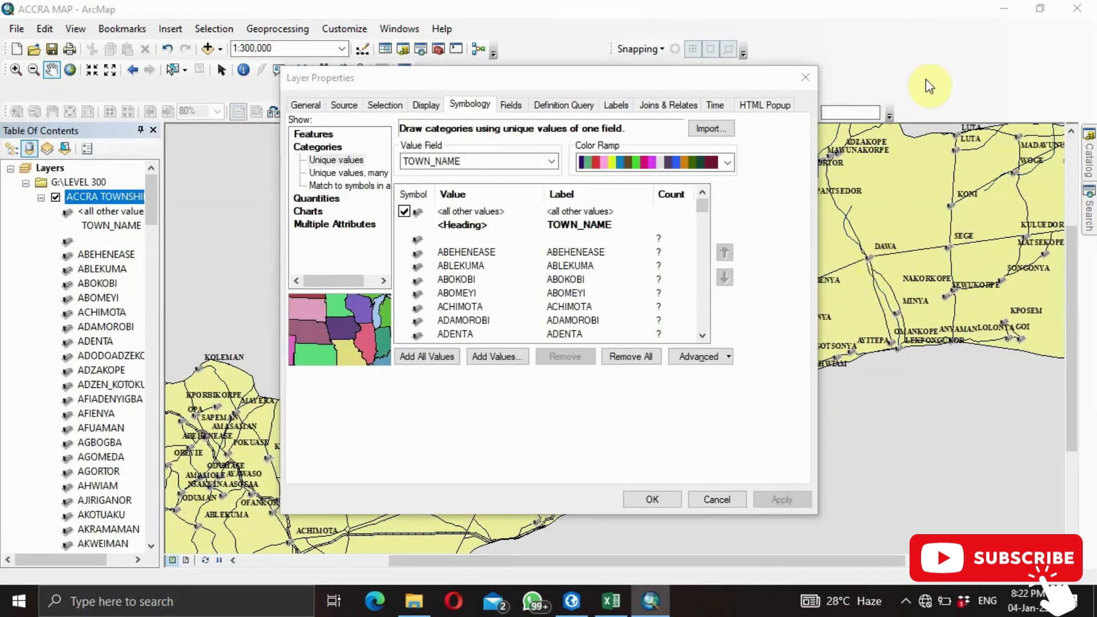
left_click(804, 78)
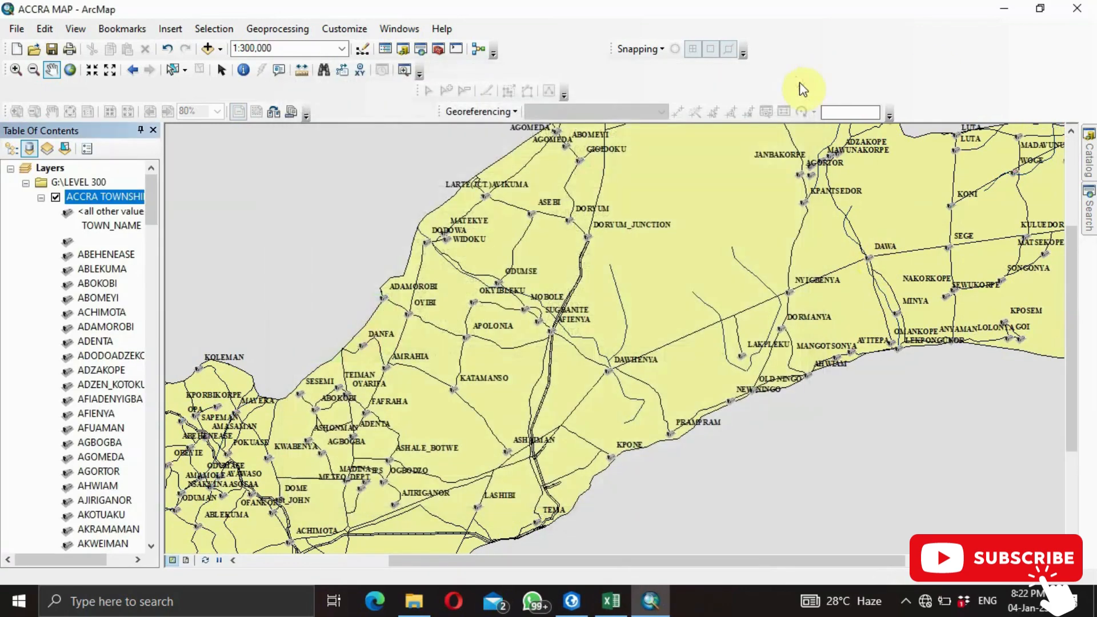
Step: Examine the house symbols on the map at several scales around Afienya and Dawhenya
scroll(614, 306, "down", 1)
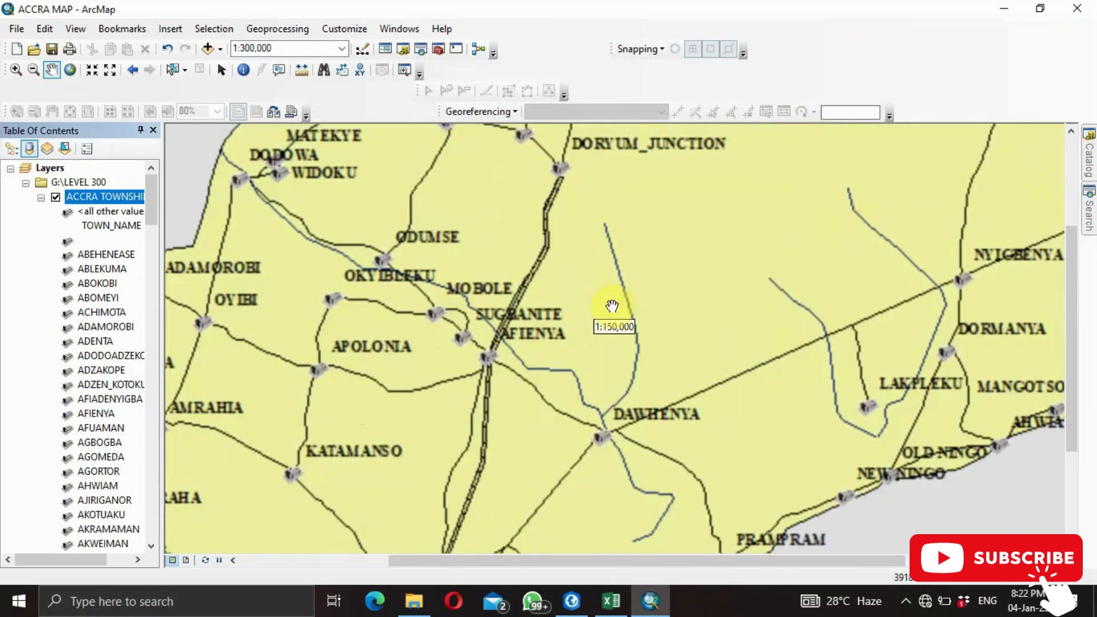
scroll(490, 379, "down", 1)
scroll(493, 377, "down", 1)
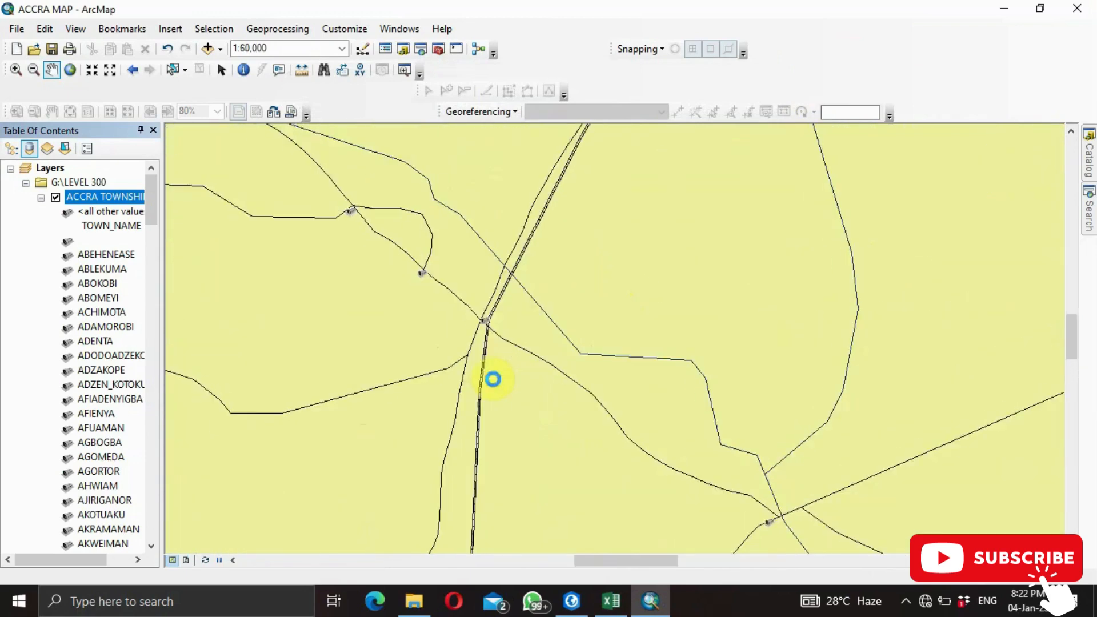
scroll(492, 379, "down", 1)
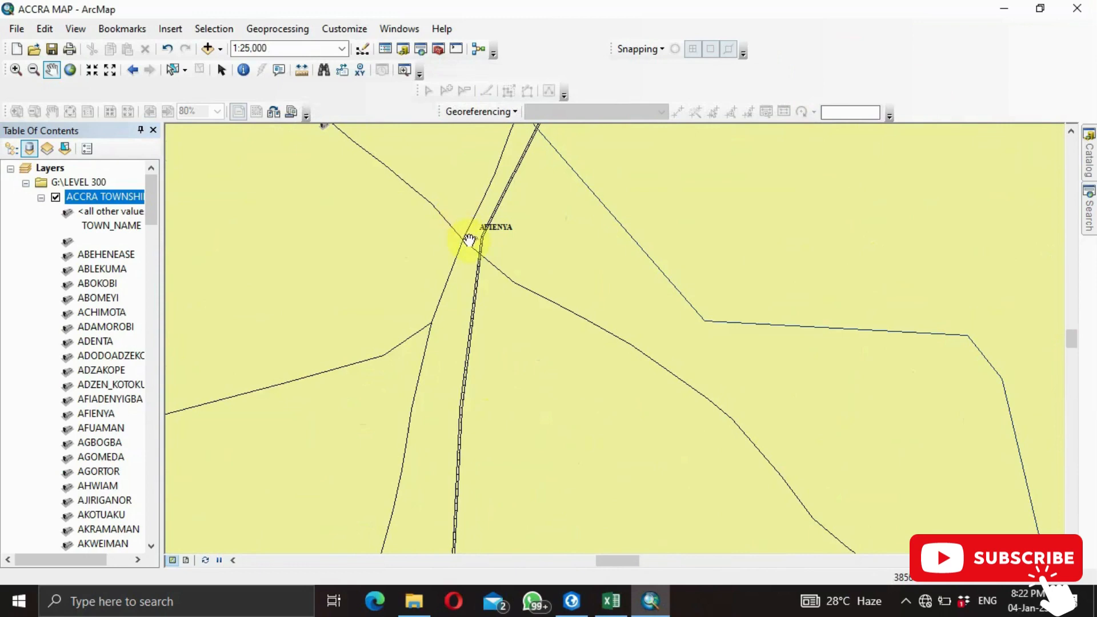
scroll(323, 179, "up", 1)
scroll(322, 180, "down", 3)
scroll(323, 180, "up", 4)
scroll(323, 179, "up", 1)
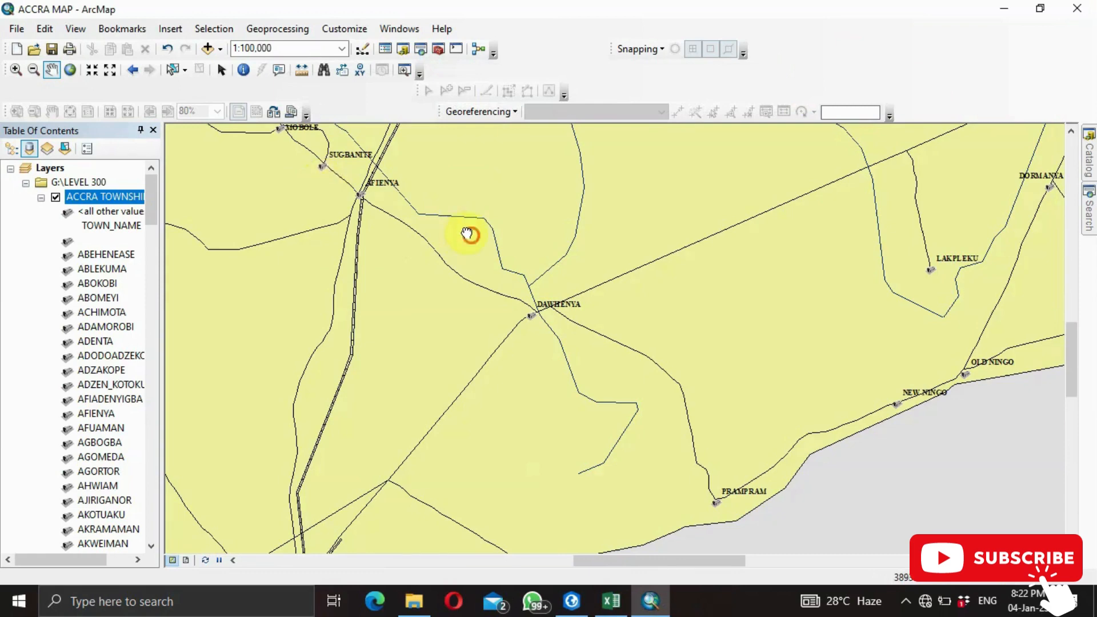
left_click_drag(467, 233, 492, 480)
scroll(412, 415, "up", 2)
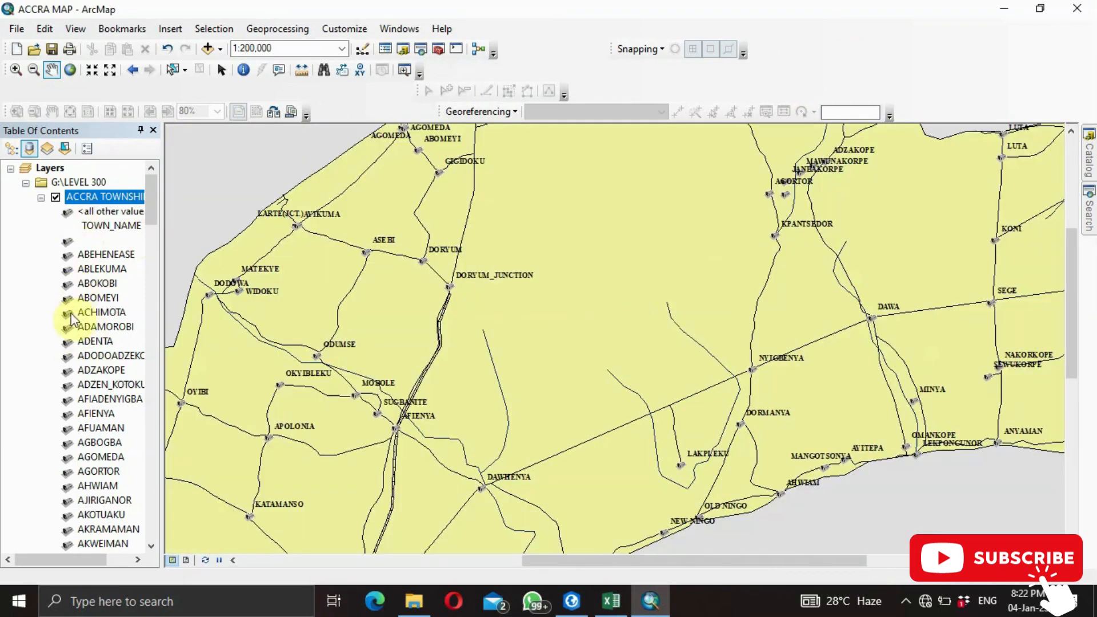
Step: Review the ACCRA TOWNSHIP symbology options for unique values with many fields, matching to style symbols, and graduated colors
right_click(92, 196)
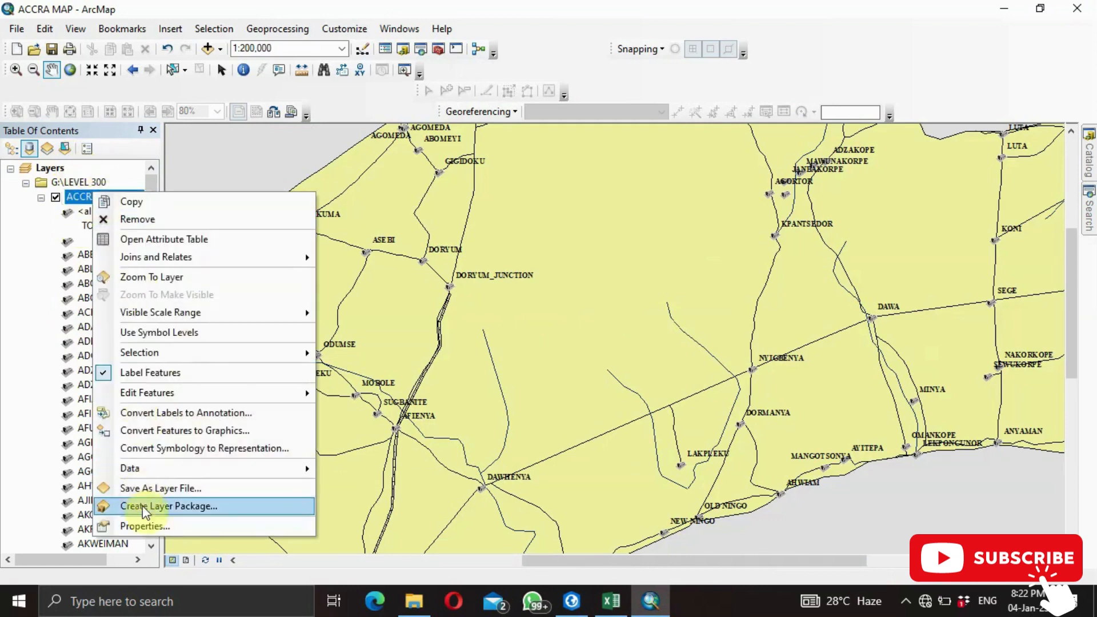
left_click(142, 524)
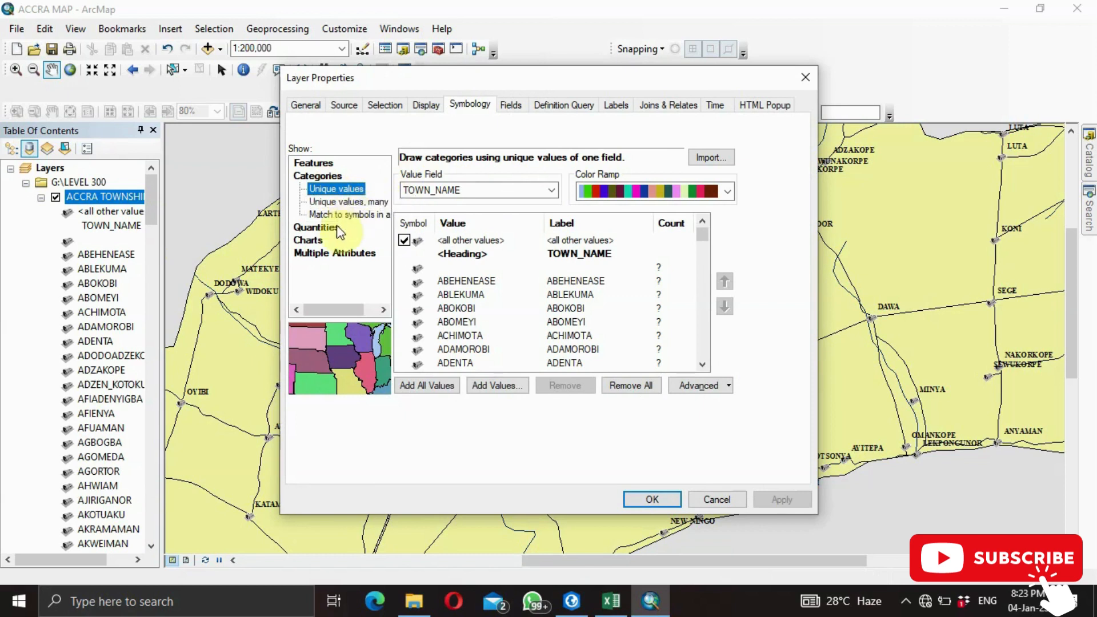
left_click(358, 201)
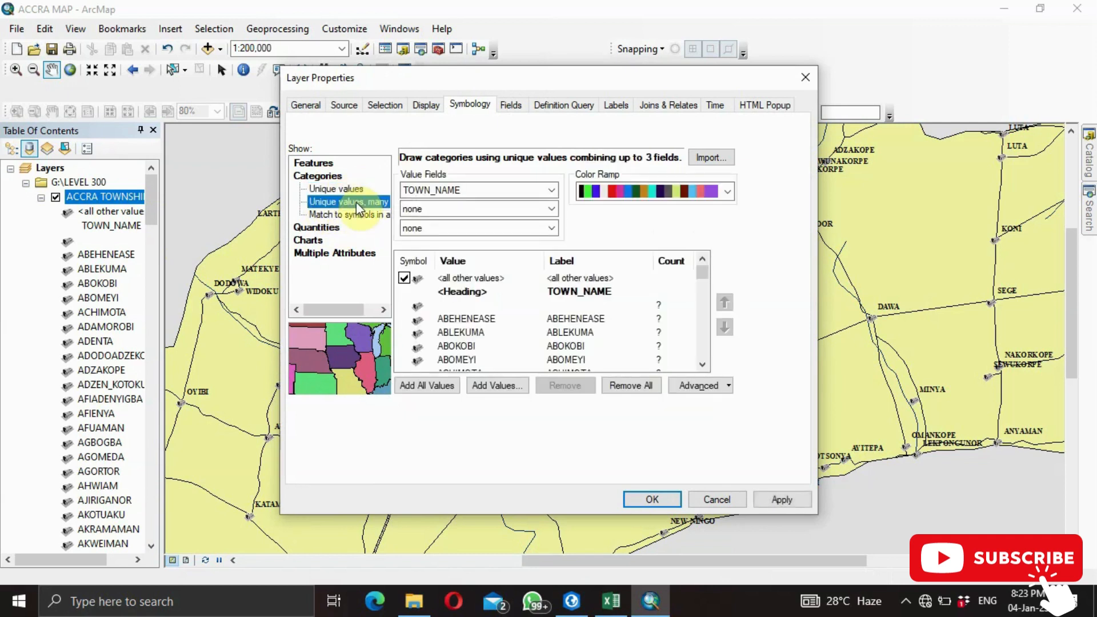
left_click(329, 214)
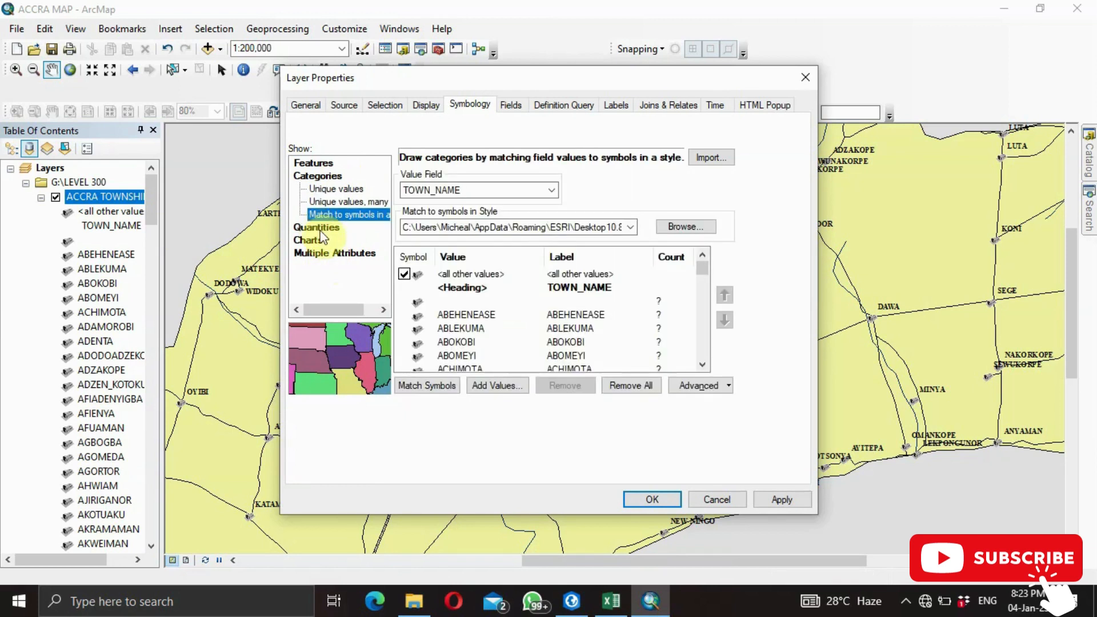
left_click(320, 229)
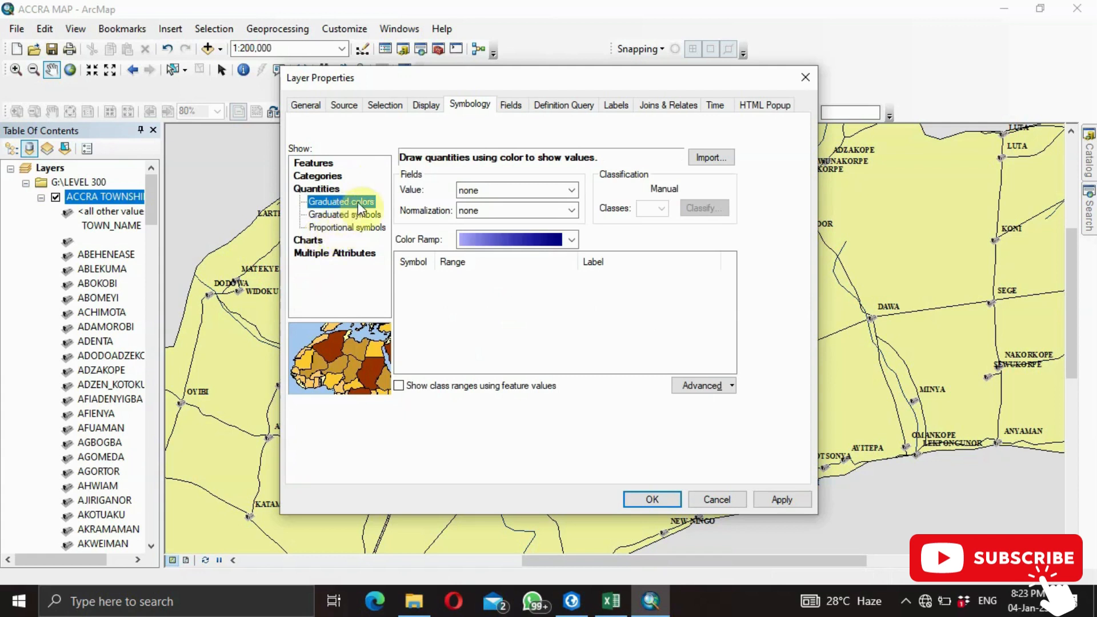
left_click(572, 242)
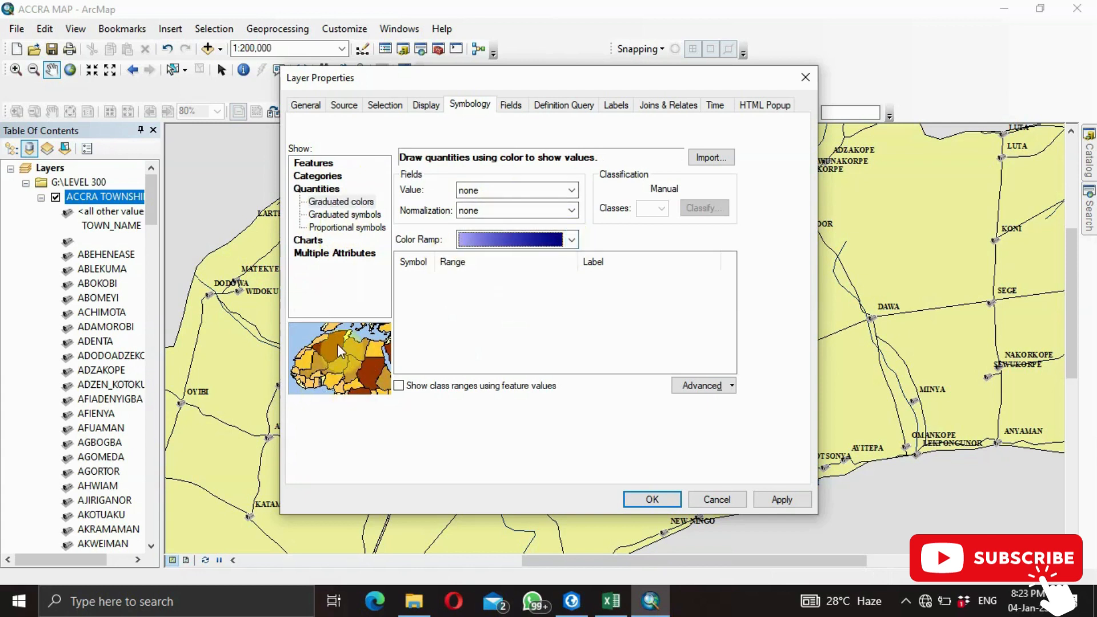
Step: Choose a green color ramp for the ACCRA TOWNSHIP graduated colors, apply it and dismiss the drawing errors
left_click(573, 241)
left_click(542, 268)
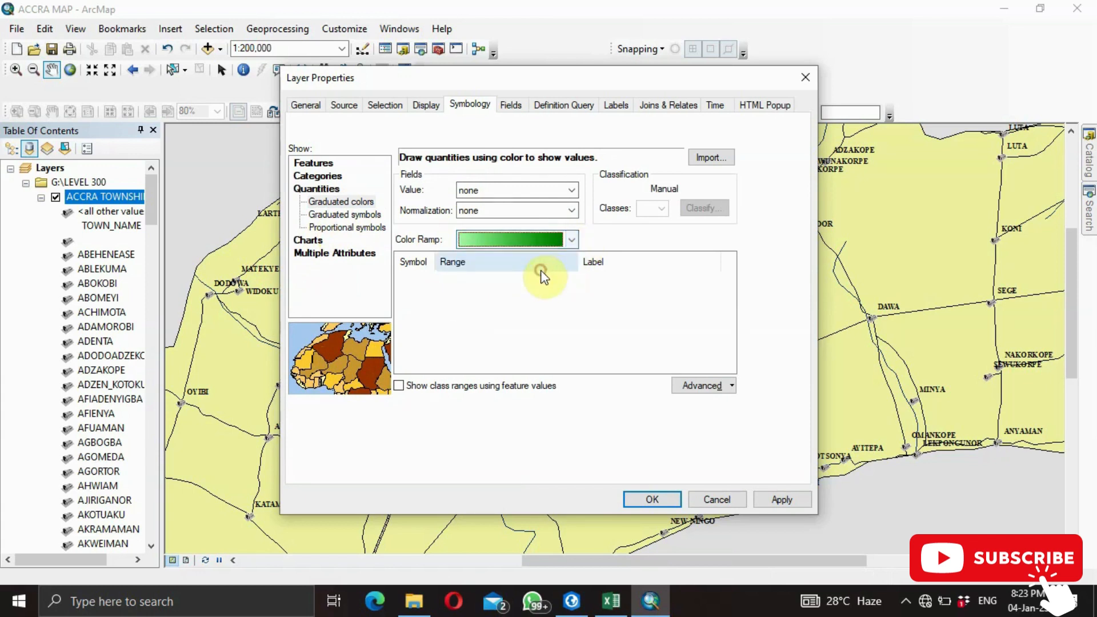
left_click(784, 501)
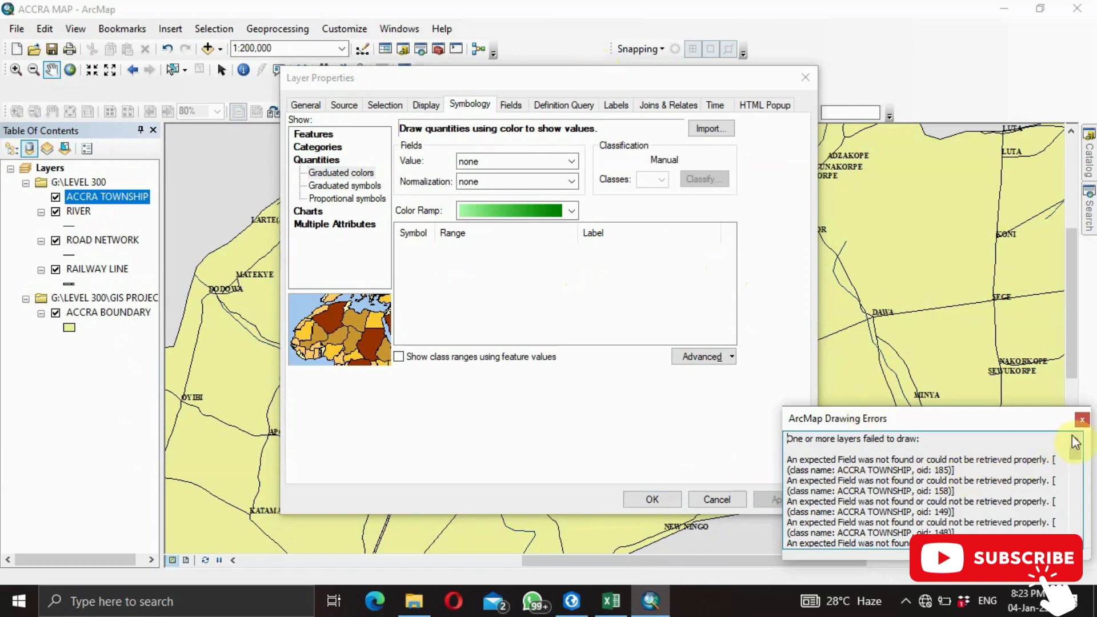
left_click(1081, 420)
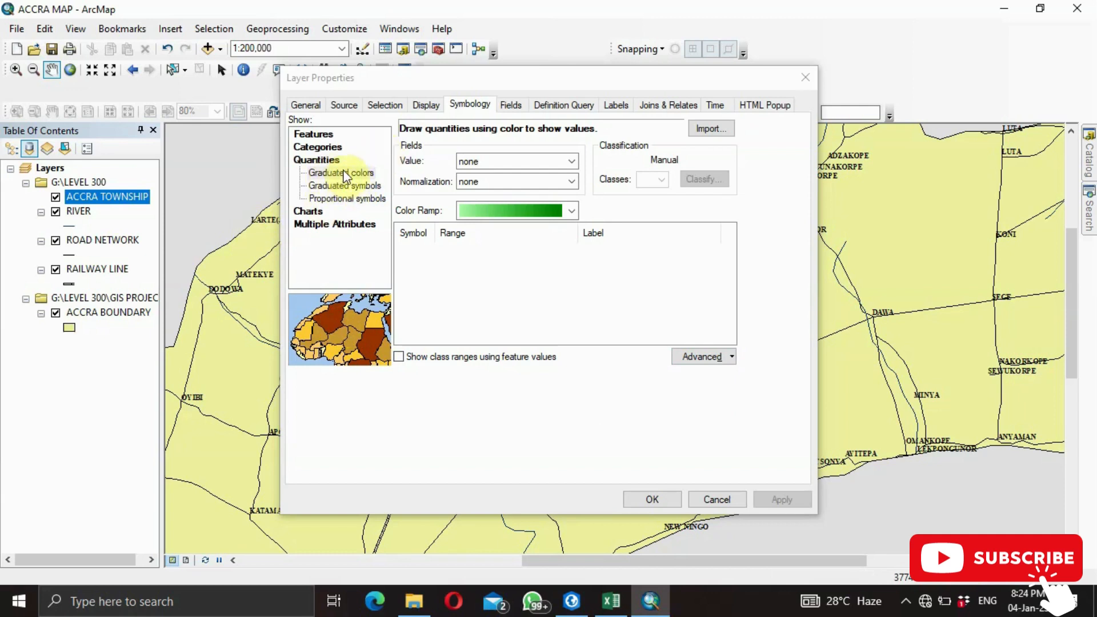
Step: Review the pie chart and quantity by category symbology options for the ACCRA TOWNSHIP layer
left_click(309, 211)
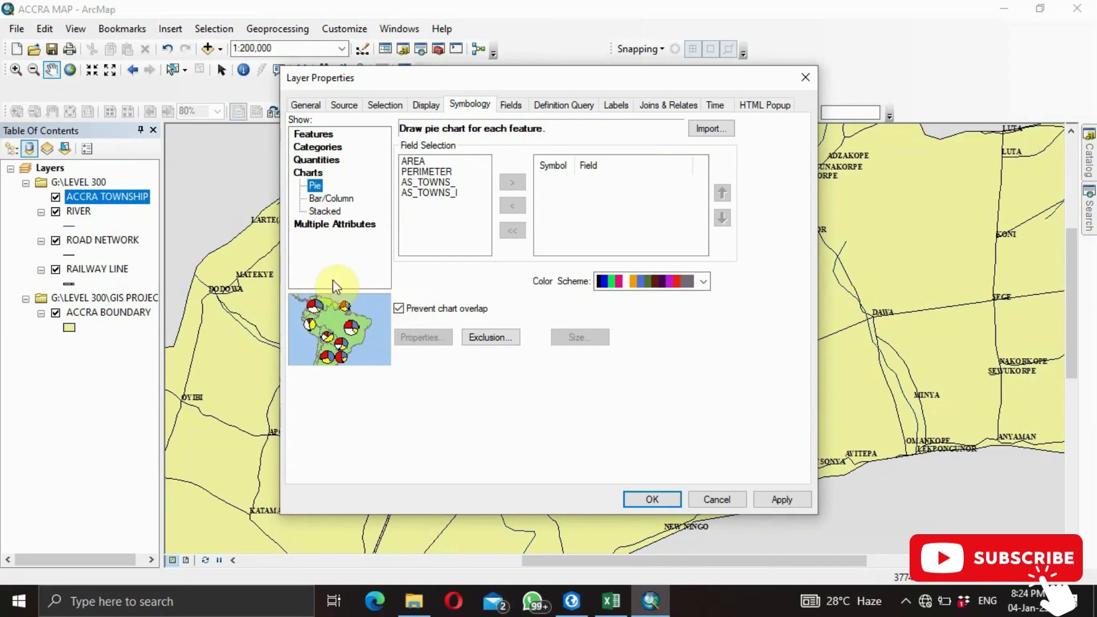
left_click(323, 224)
left_click(334, 237)
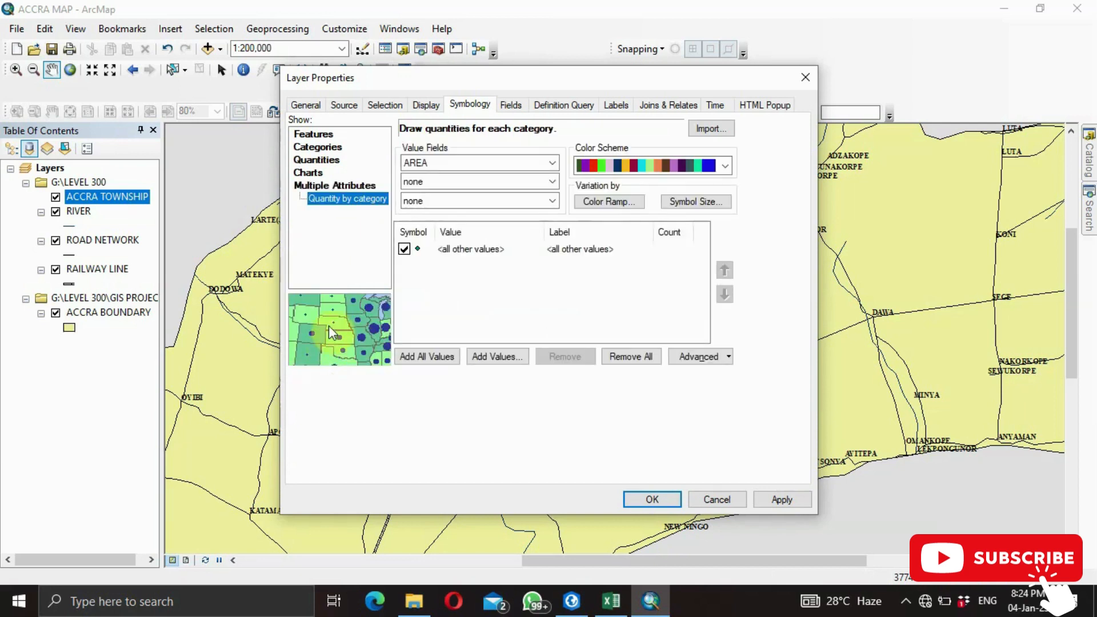
Step: Set the ACCRA TOWNSHIP symbology to a single symbol for all features, apply it and close the layer properties
left_click(324, 133)
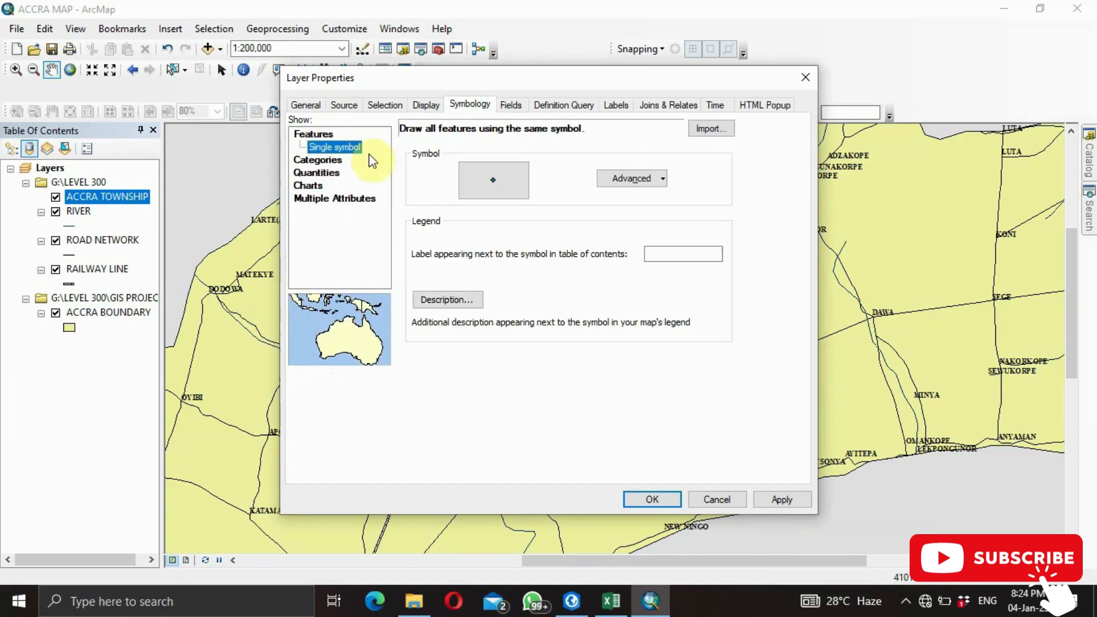
left_click(796, 499)
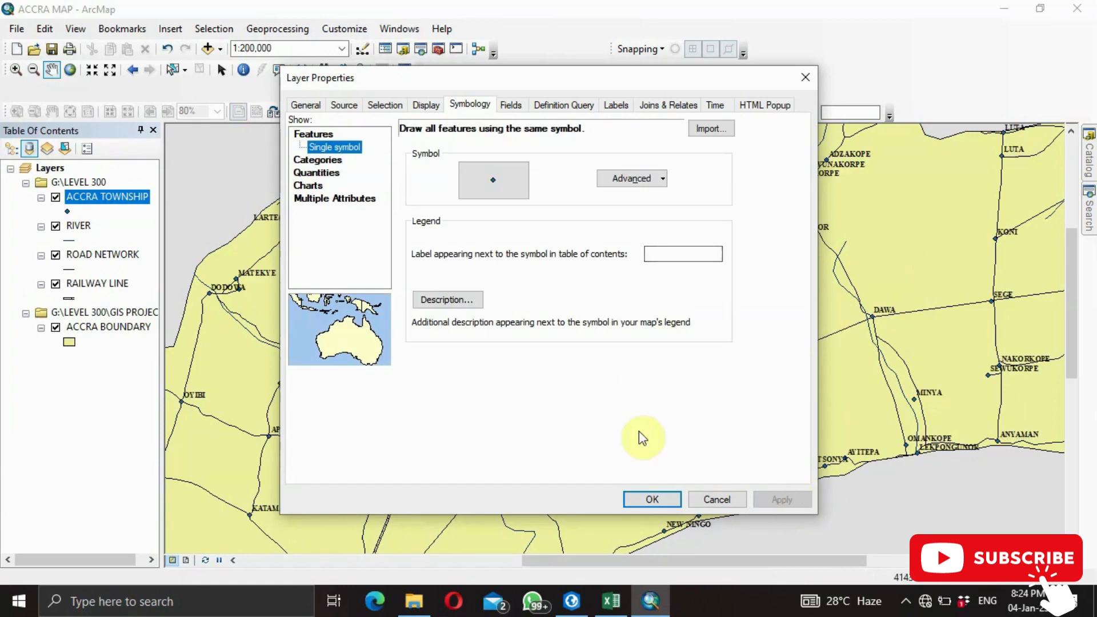
left_click(651, 499)
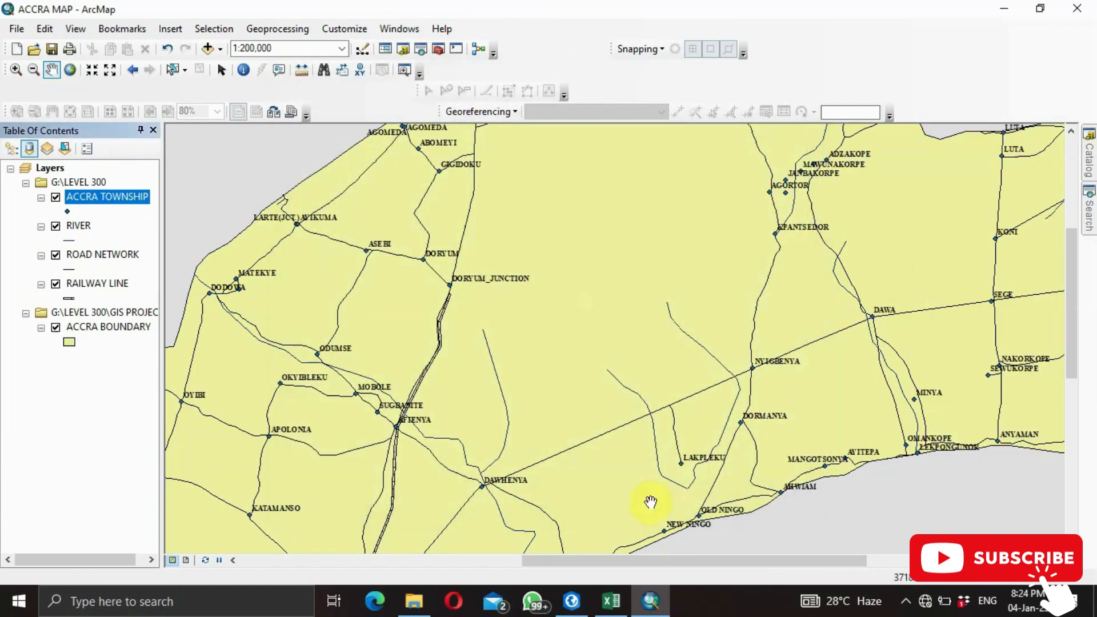
Step: Search all styles for "road" symbols from the RIVER layer's symbol selector and browse the matches
left_click(68, 239)
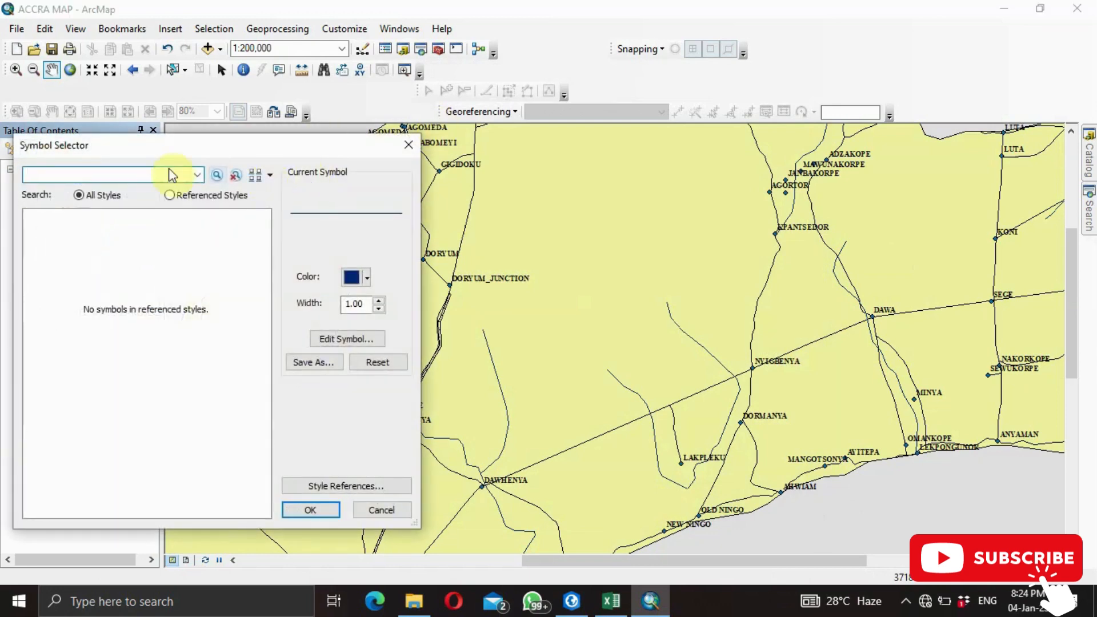
left_click(186, 174)
type("road")
key("Return")
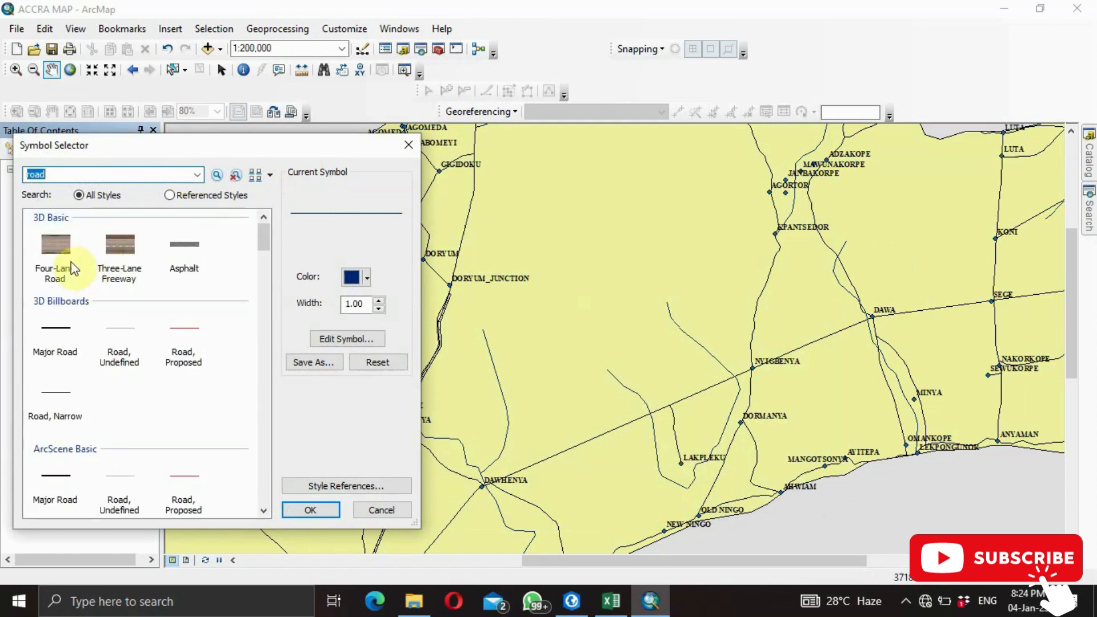
left_click_drag(266, 228, 257, 404)
left_click_drag(237, 140, 396, 130)
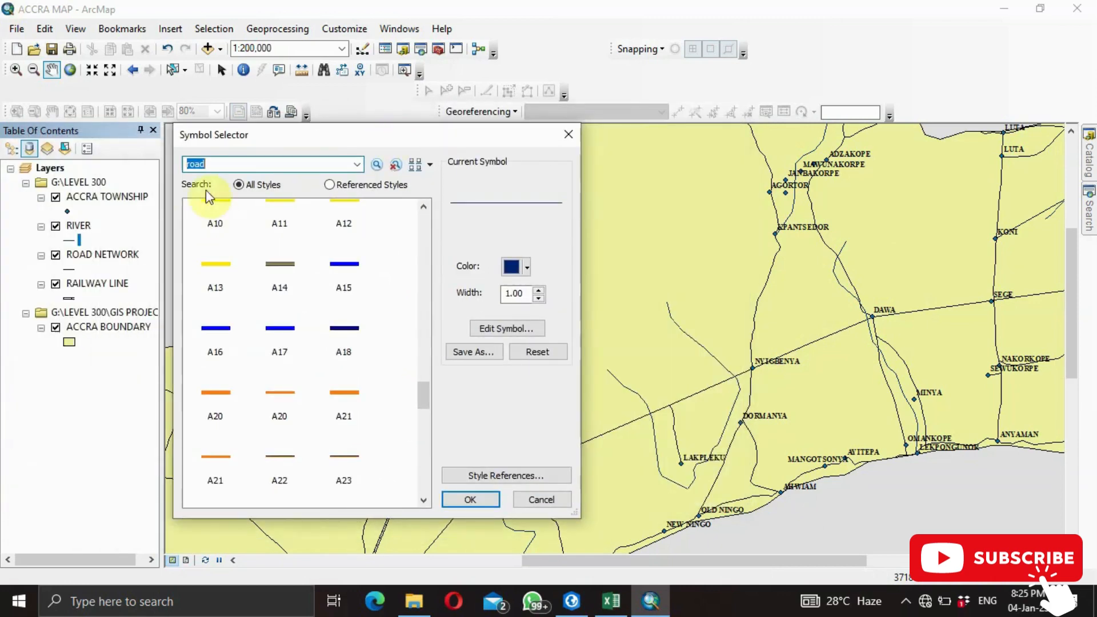
Step: Replace the symbol search term with "river" and run the search across all styles
left_click(321, 167)
key("BackSpace")
key("BackSpace")
key("BackSpace")
key("BackSpace")
type("river")
key("Return")
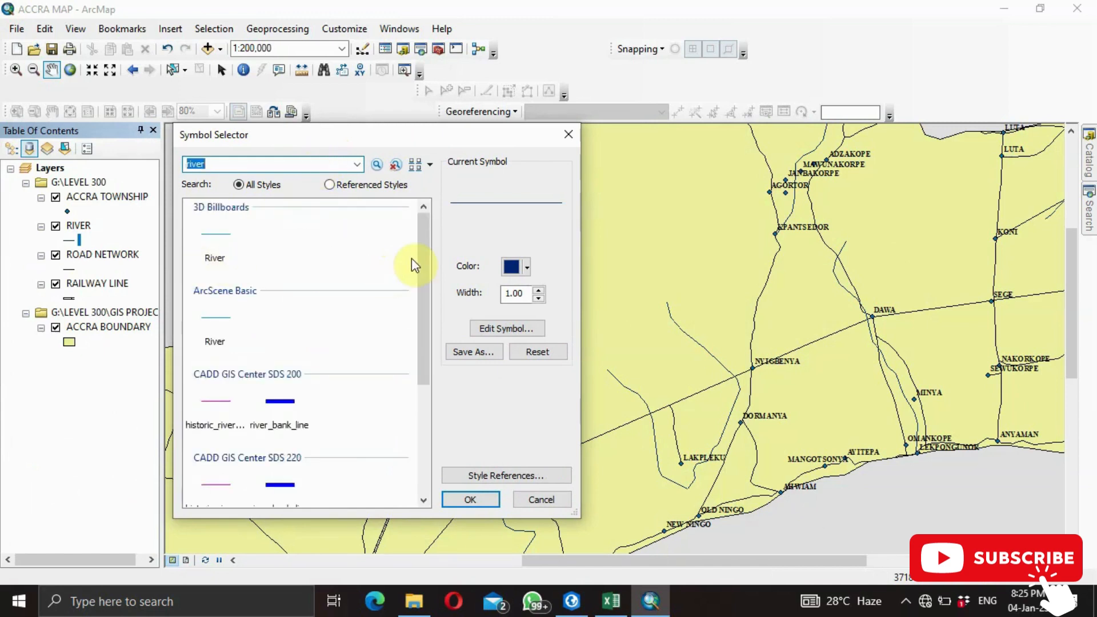
Step: Assign the River symbol from the ESRI_Optimized style to the RIVER layer
left_click_drag(423, 256, 425, 379)
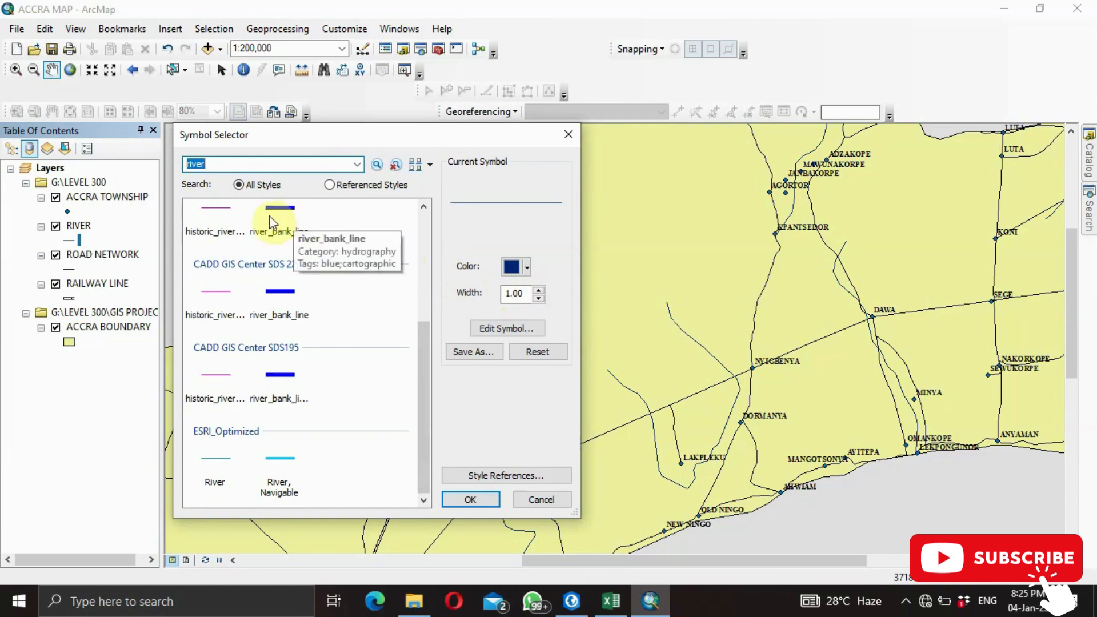
left_click(224, 208)
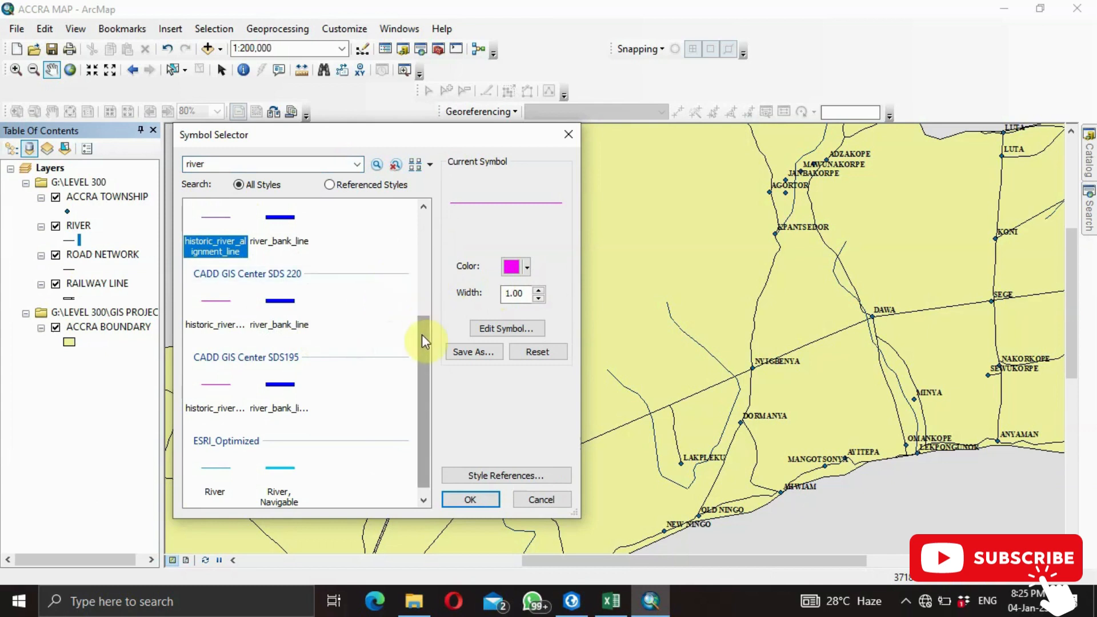
left_click(217, 467)
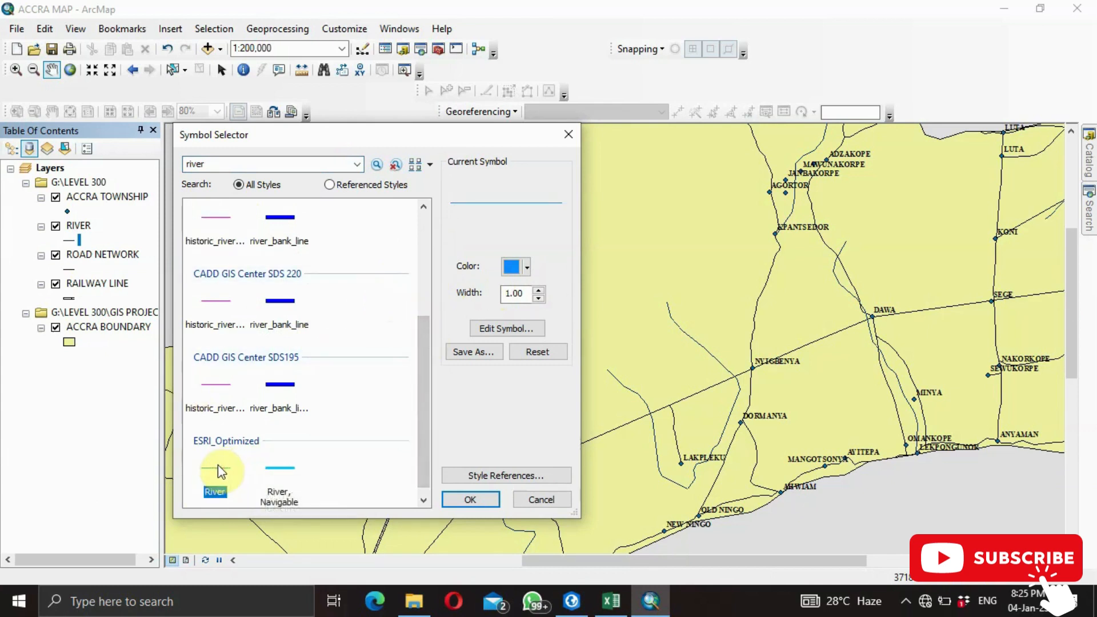
left_click(471, 501)
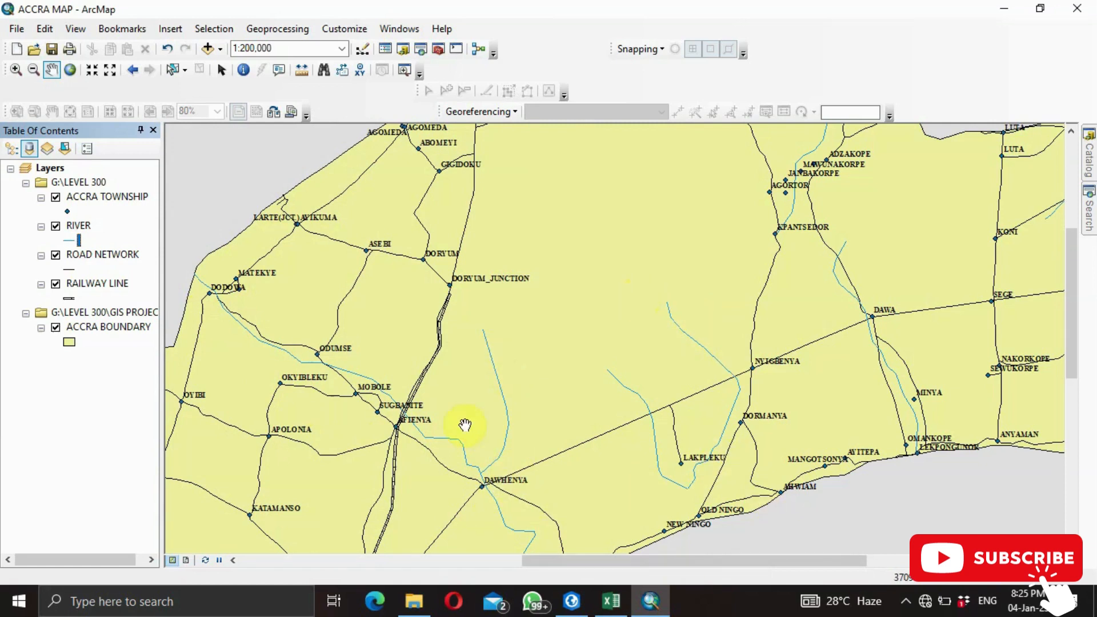
Step: View the color choices for the RIVER line symbol and close the symbol selector without changing it
left_click(79, 240)
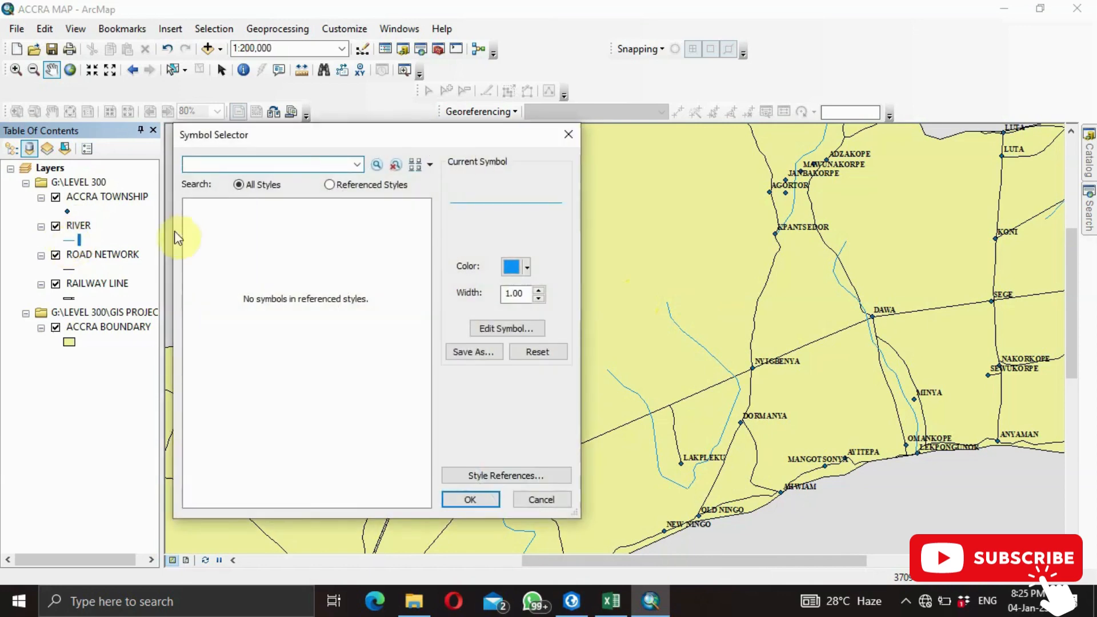
left_click(527, 267)
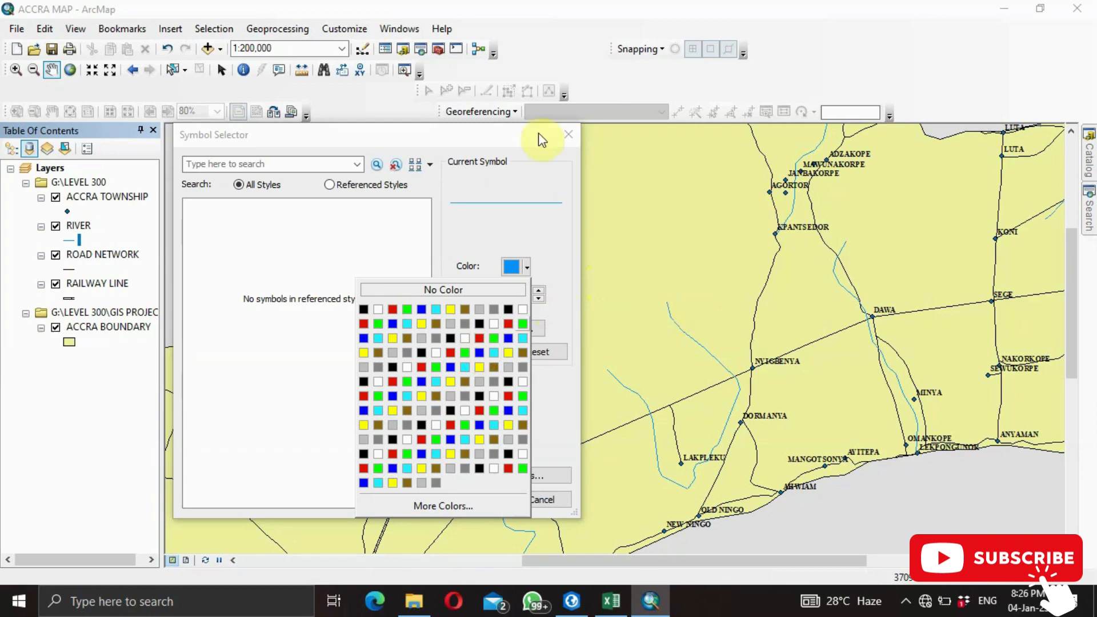
left_click(568, 137)
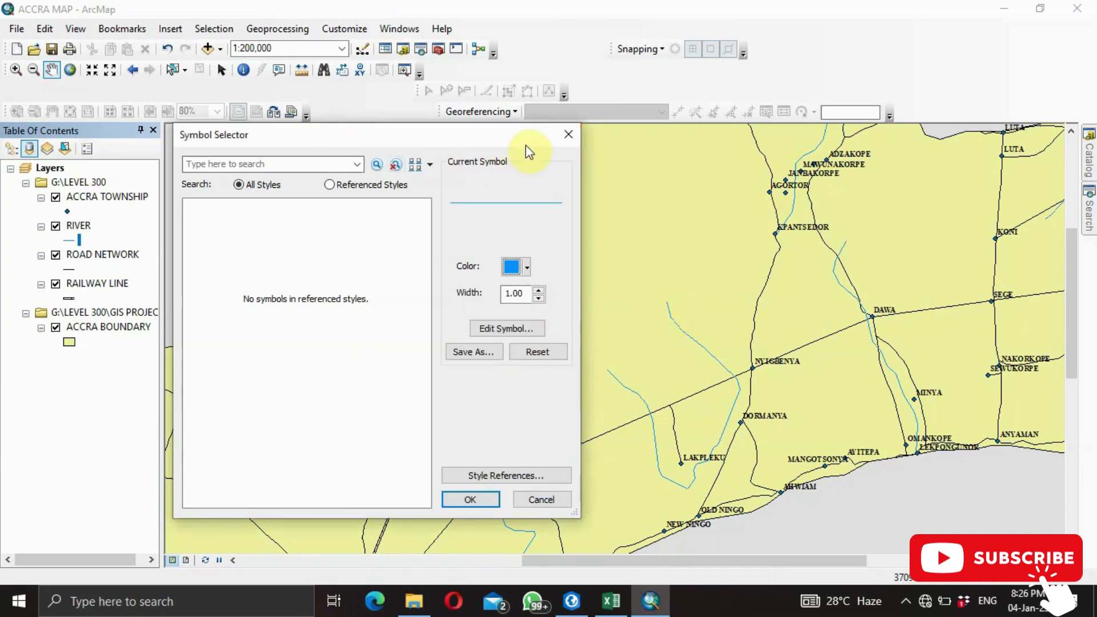
left_click(566, 140)
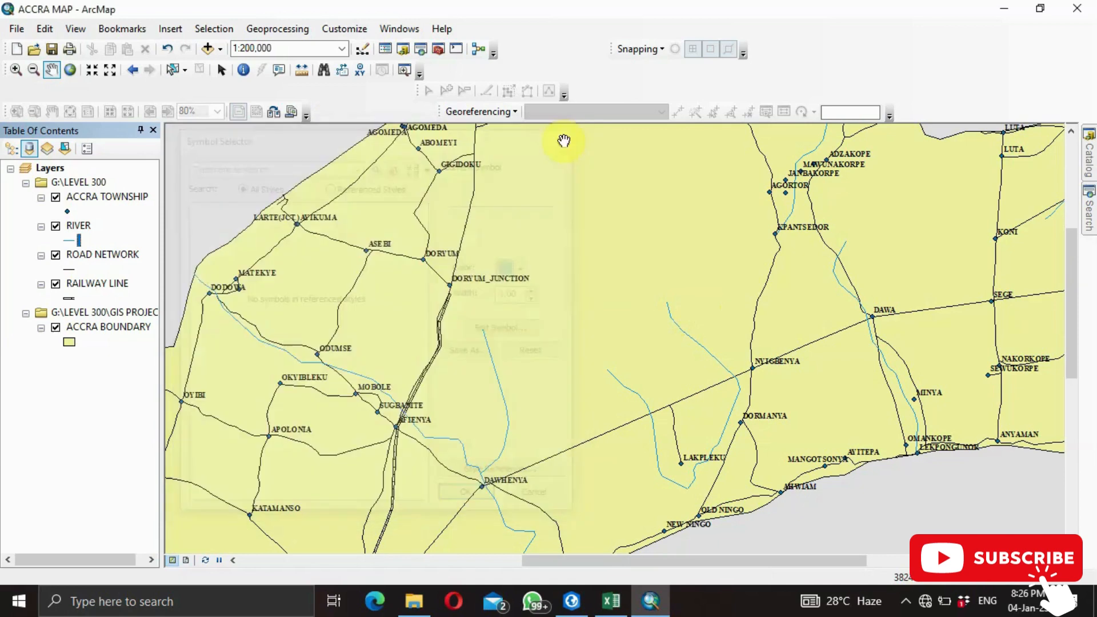
Step: Categorize the RIVER layer by unique values of the FNODE_ field, add all values, apply and inspect the colored rivers
right_click(76, 229)
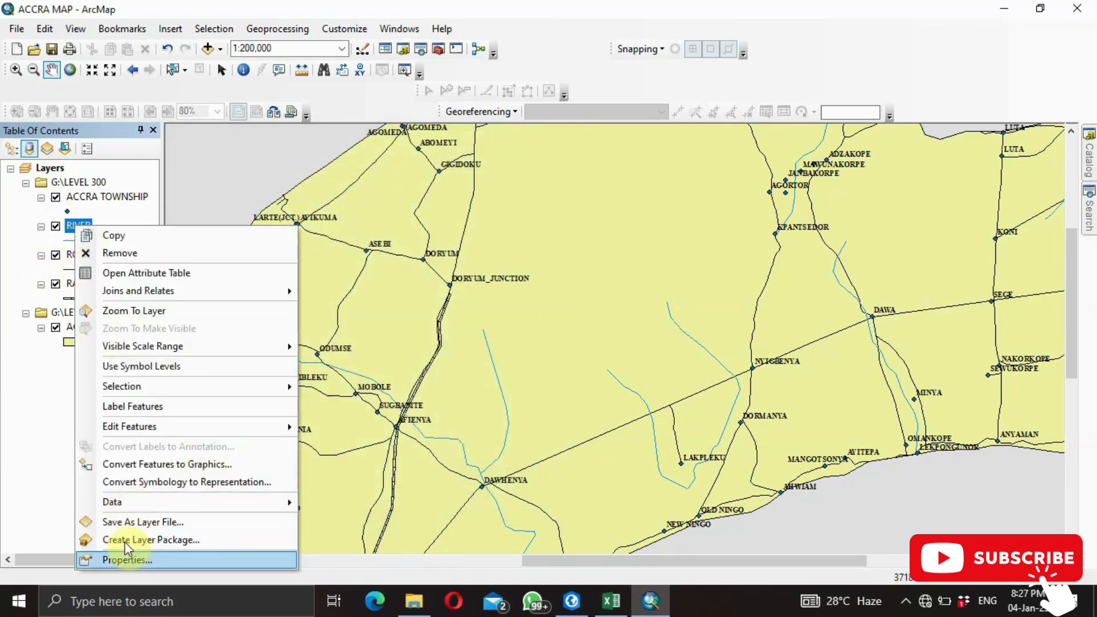
left_click(126, 562)
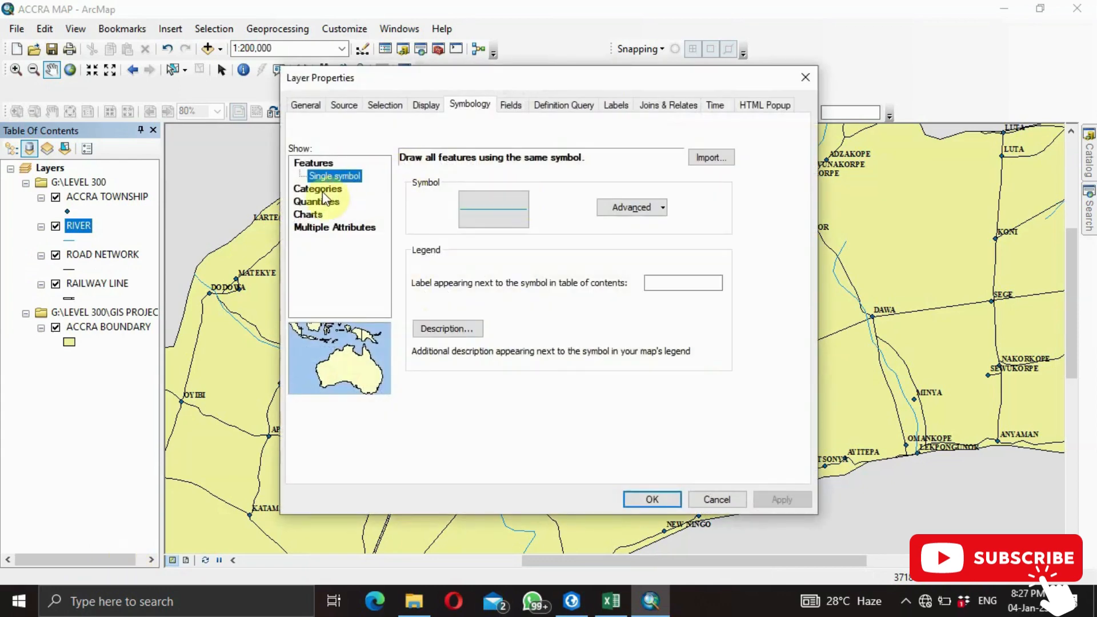
left_click(322, 190)
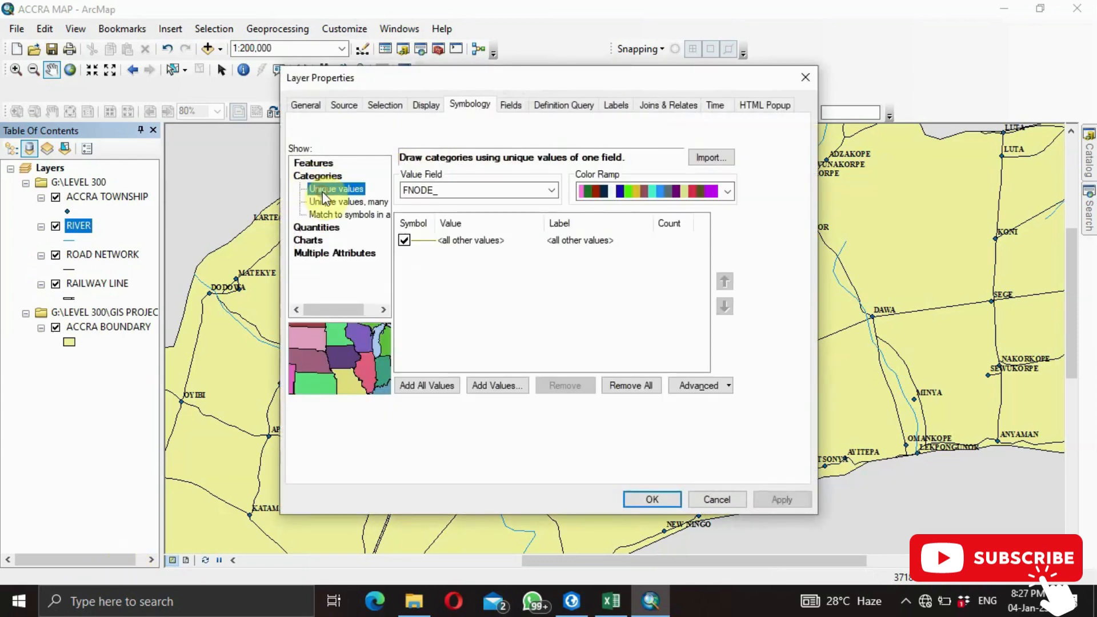
left_click(552, 192)
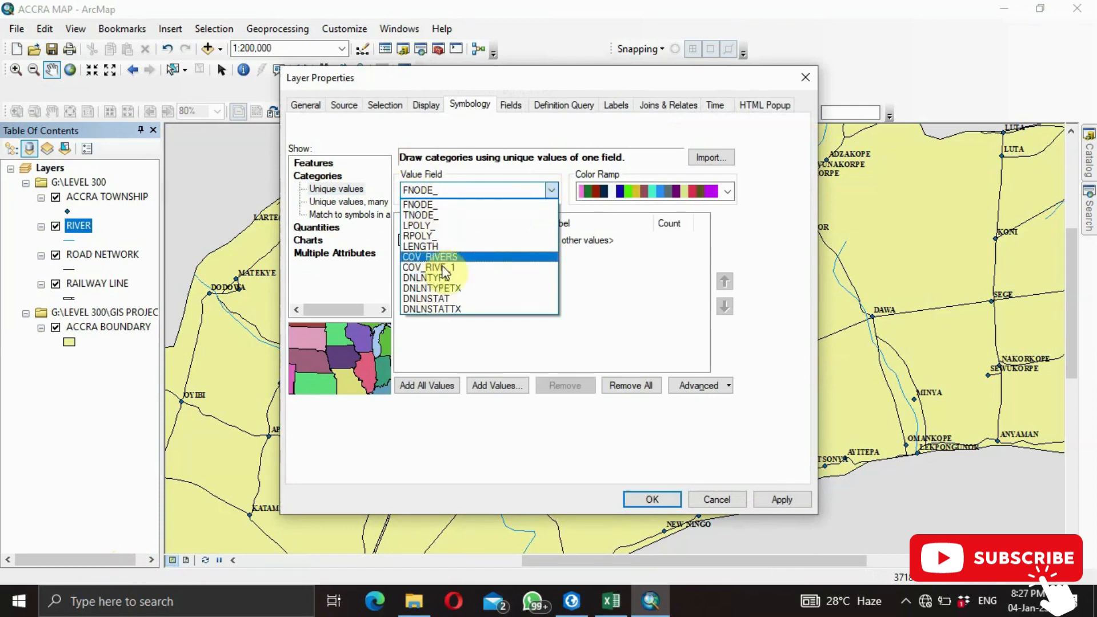
left_click(424, 385)
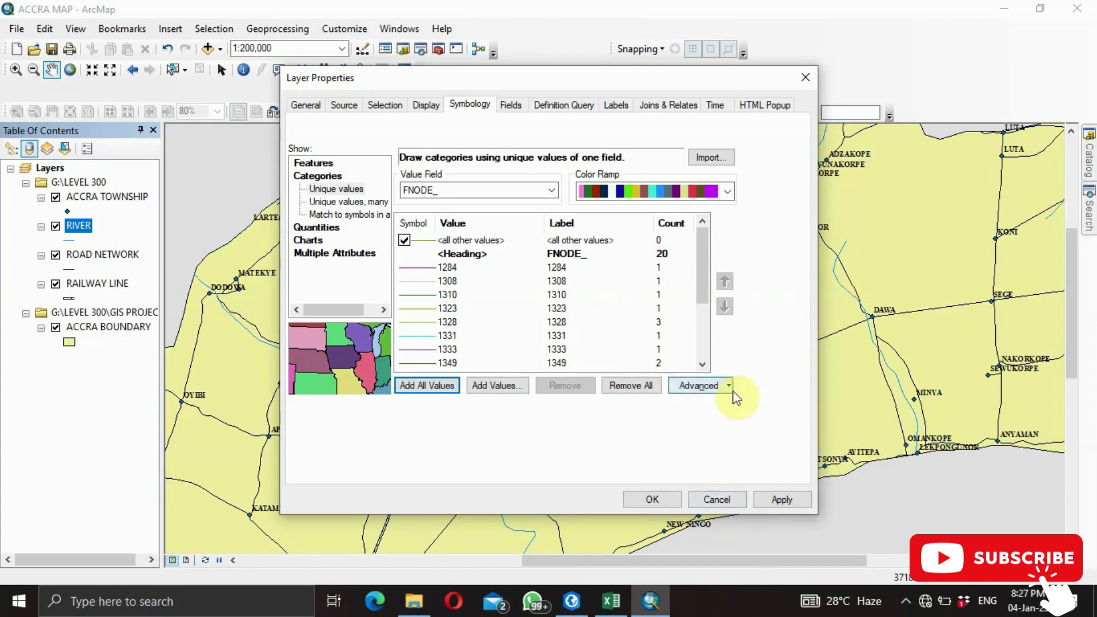
left_click(782, 500)
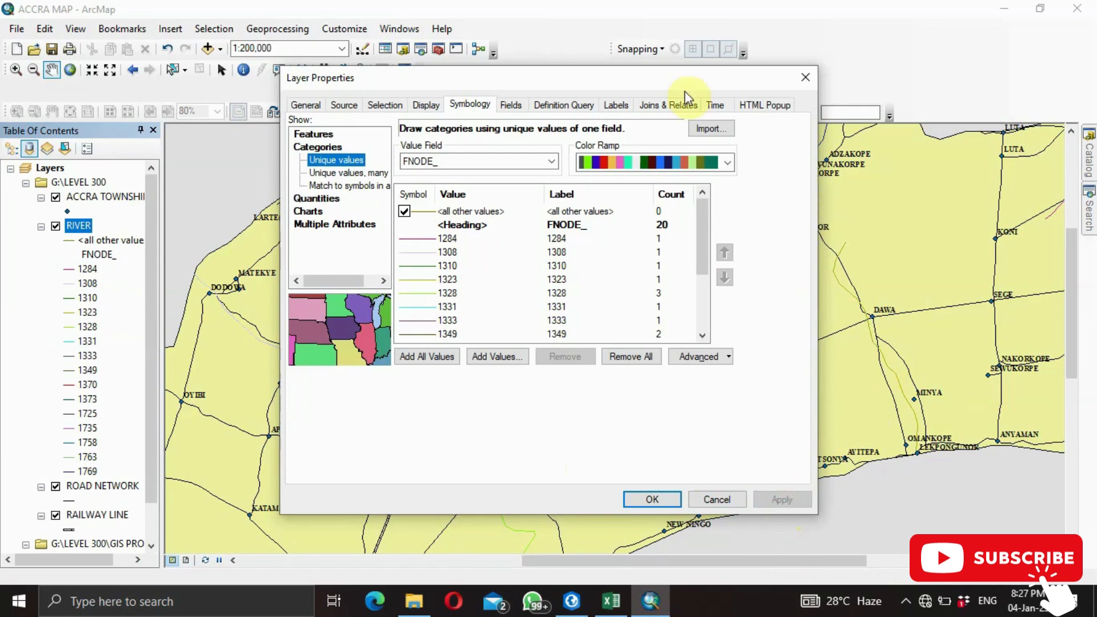
left_click_drag(684, 87, 302, 133)
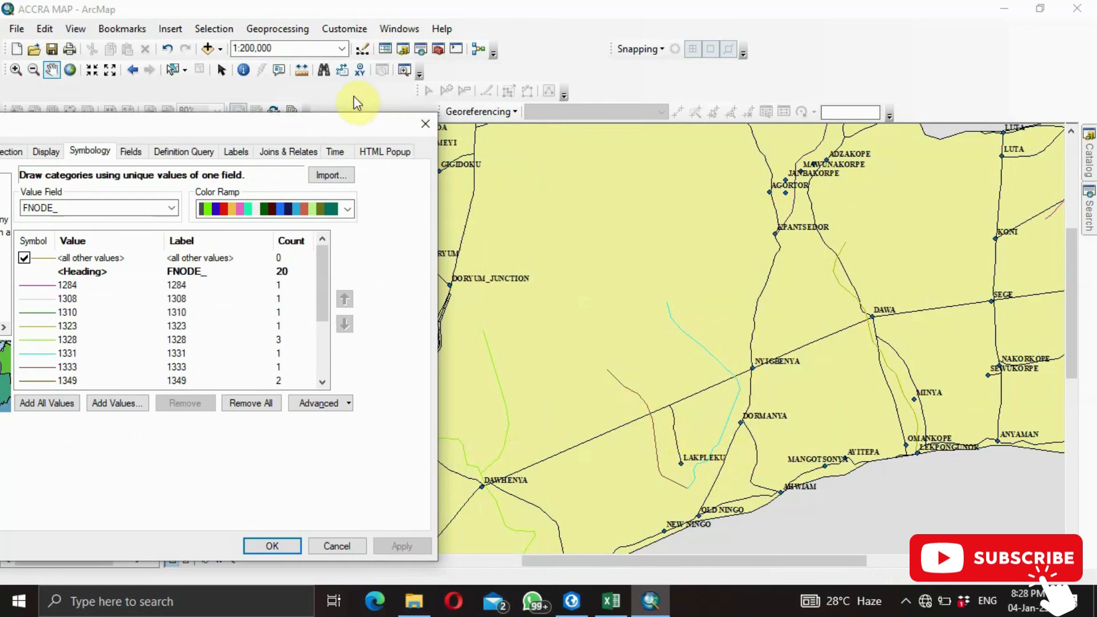
left_click_drag(290, 130, 484, 126)
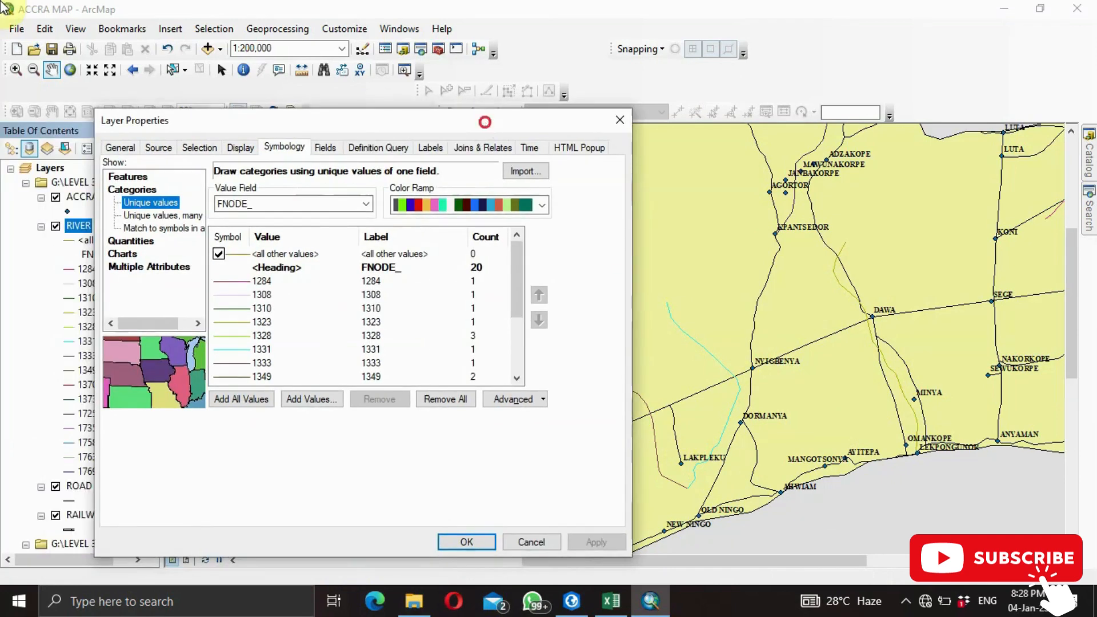
Step: Return the RIVER layer to single symbol symbology, apply it and close the layer properties
left_click(132, 175)
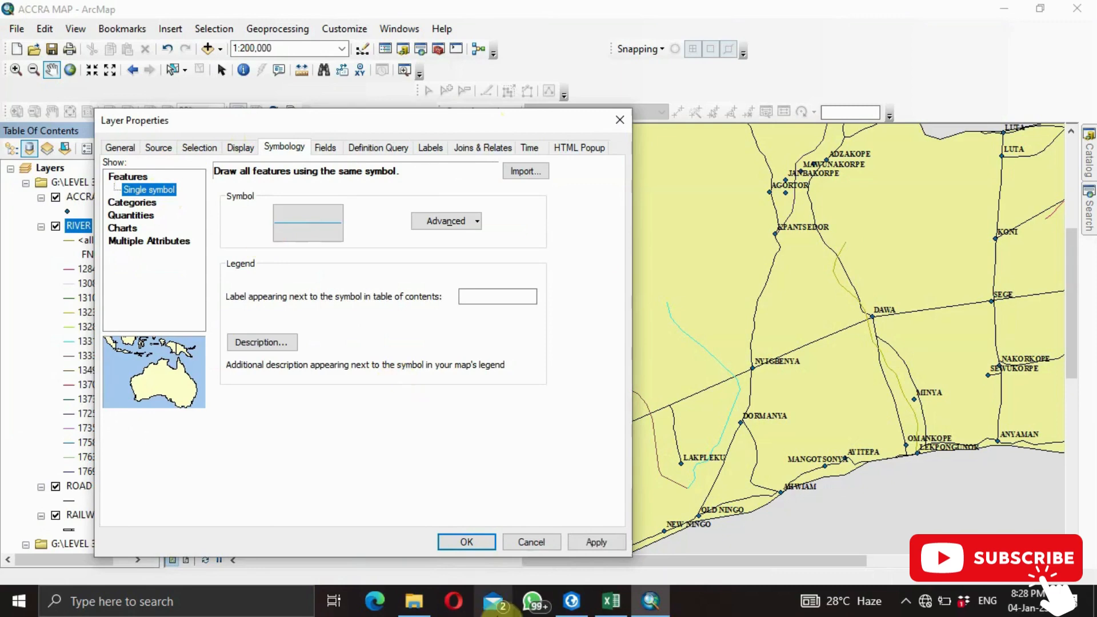
left_click(594, 541)
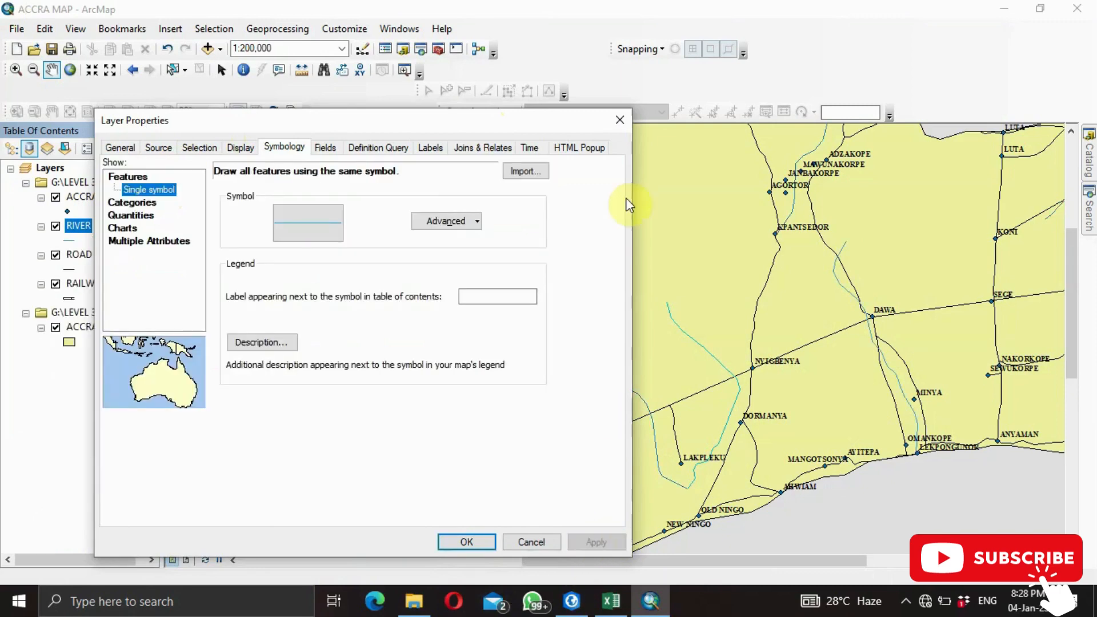
left_click(466, 541)
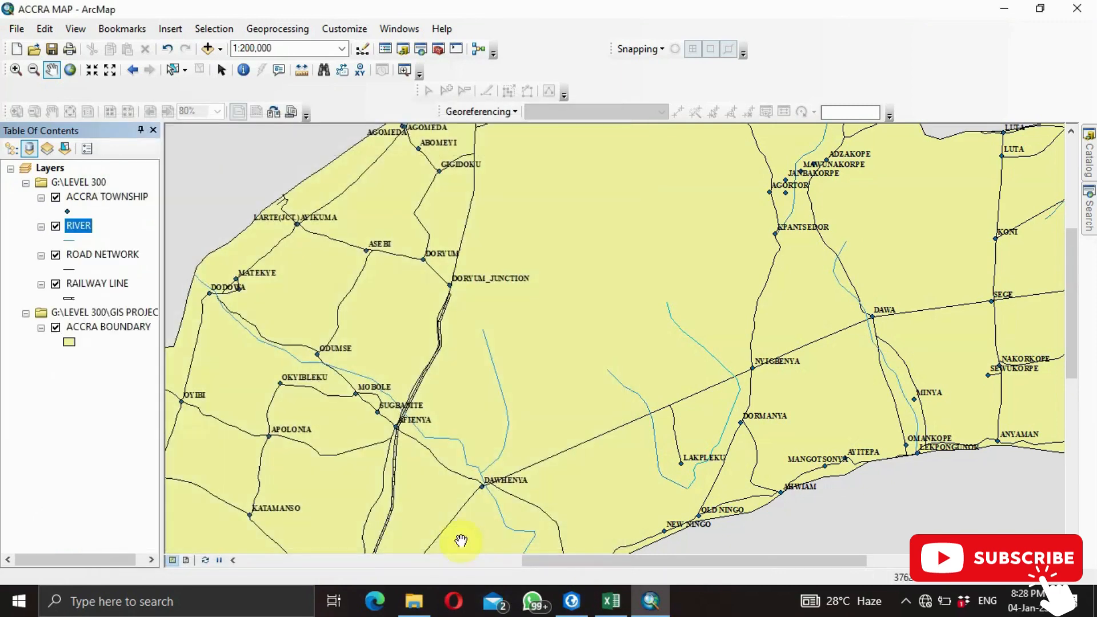
Step: Search all styles for "road" symbols for the ROAD NETWORK layer and close the selector without choosing one
left_click(69, 268)
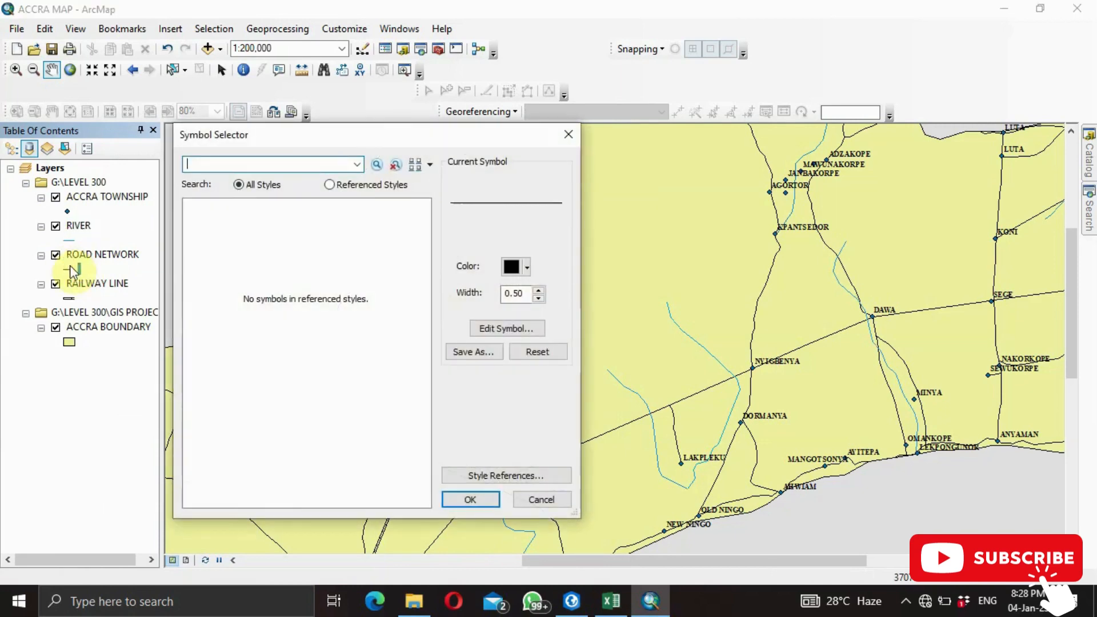
type("road")
key("Return")
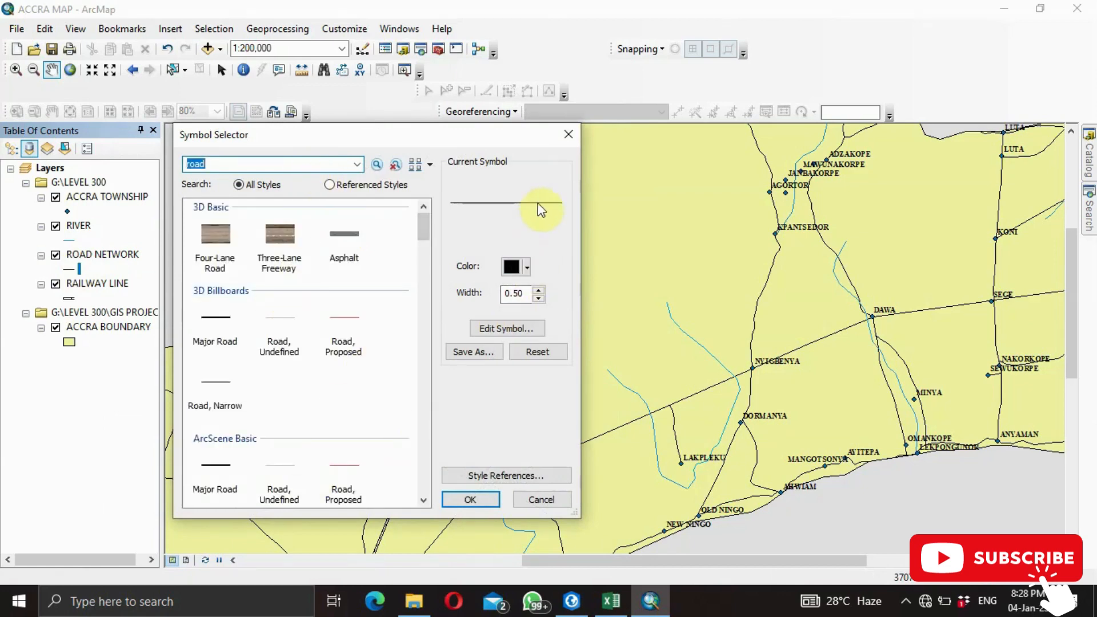
left_click(568, 135)
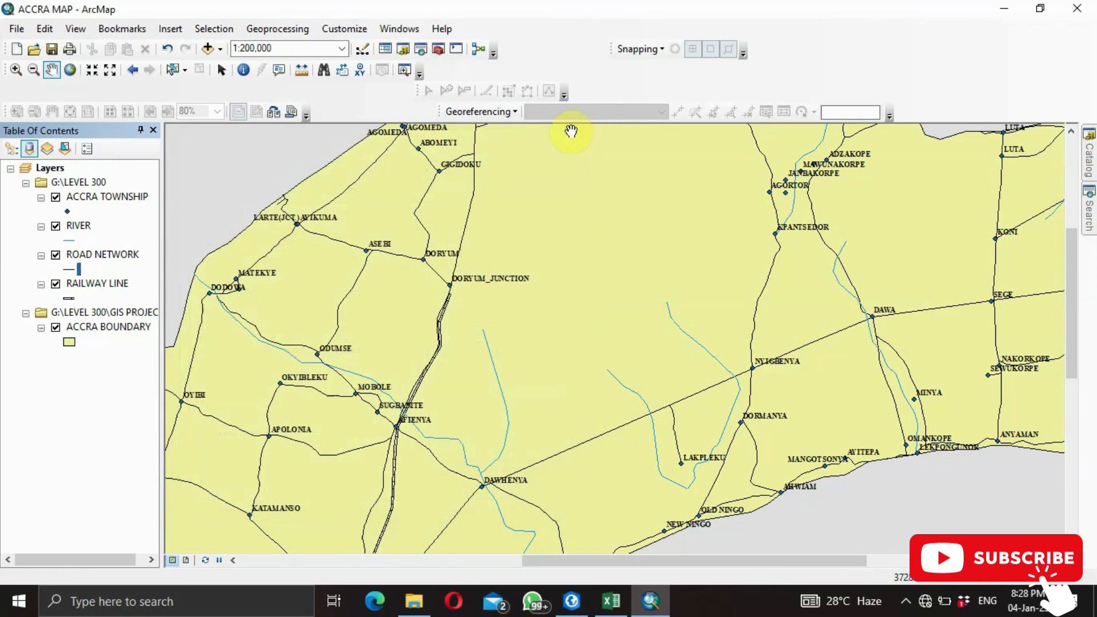
Step: Search all styles for "rail" symbols for the RAILWAY LINE layer, browse them and close the selector without choosing one
left_click(68, 299)
type("rai")
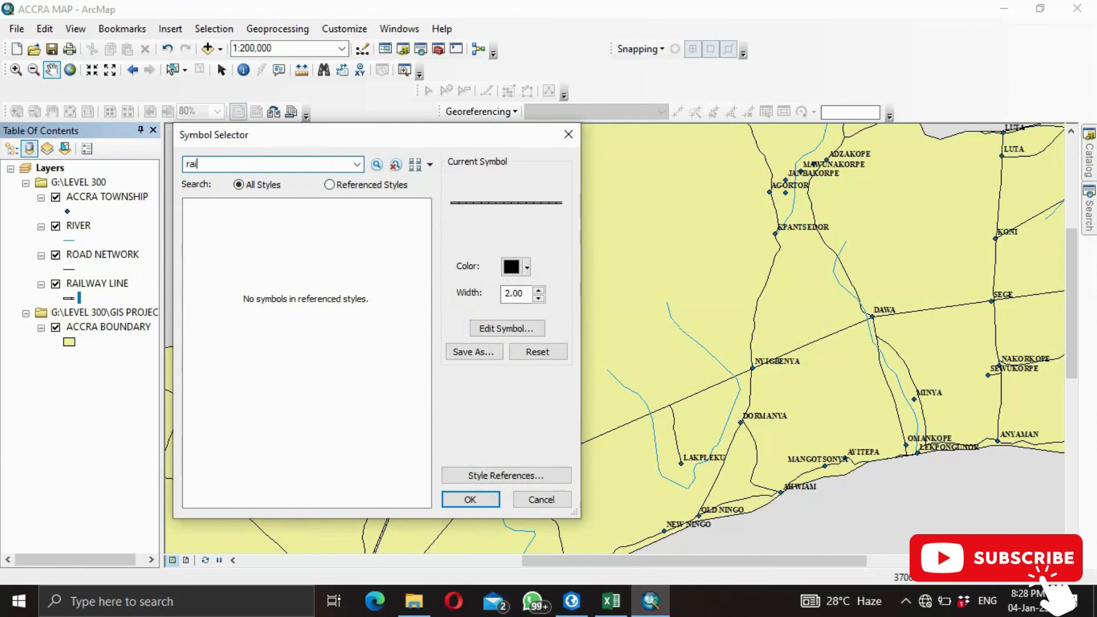
type("l")
key("Return")
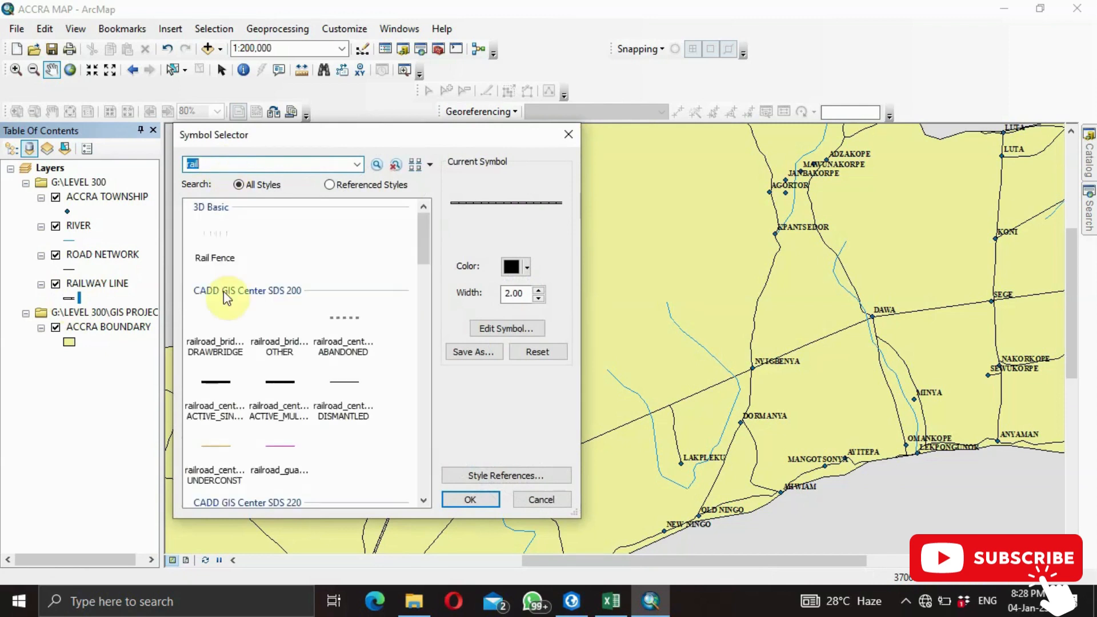
left_click_drag(430, 240, 430, 444)
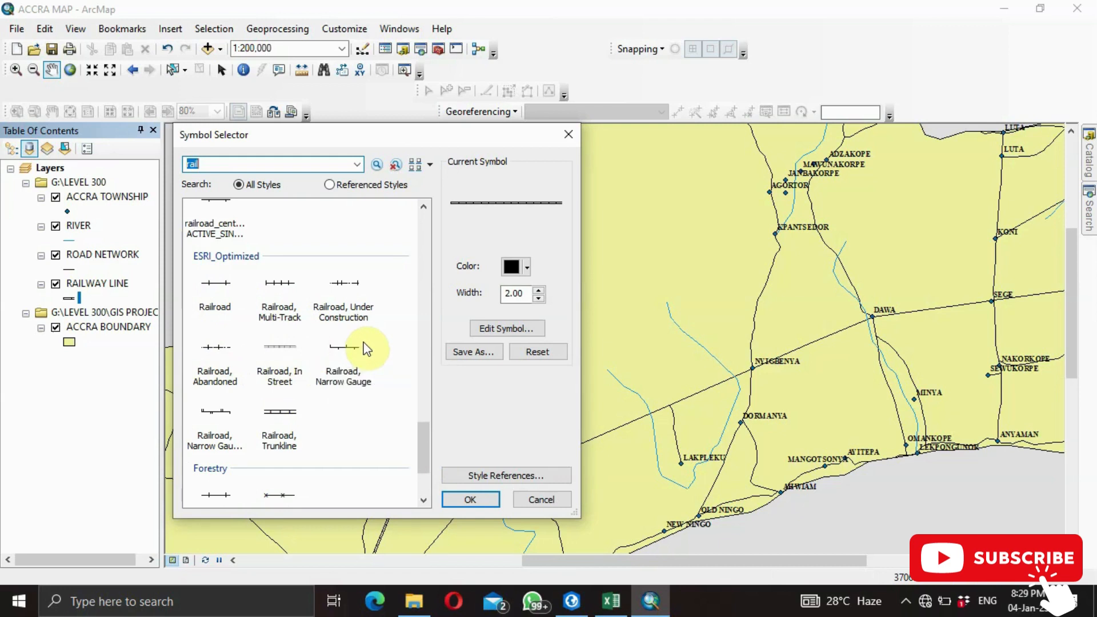
left_click(570, 135)
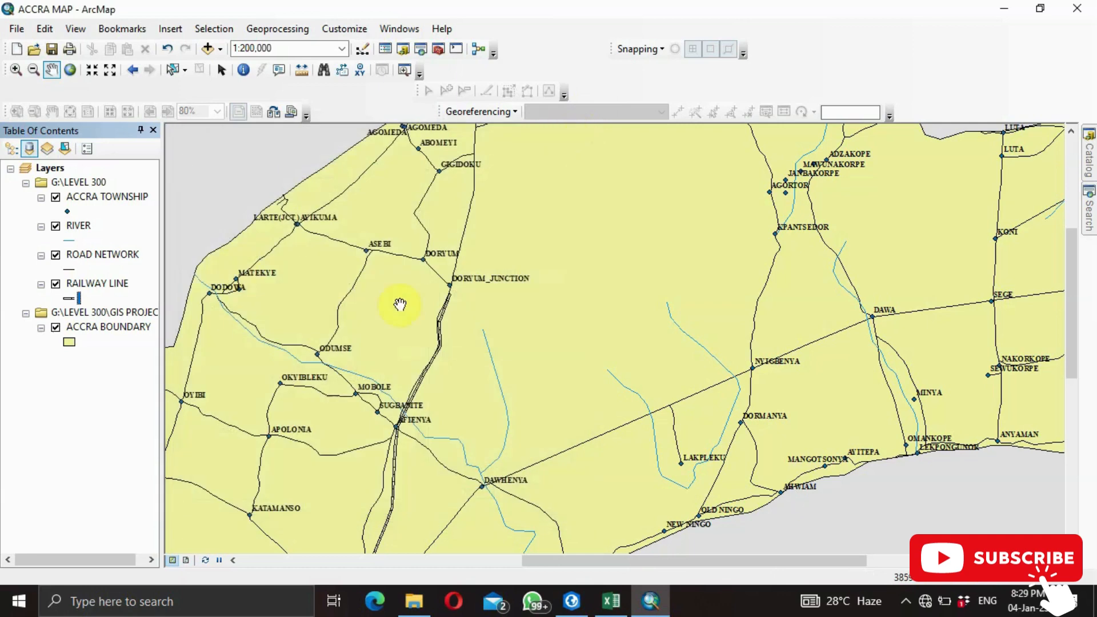
Step: Change the fill color of the ACCRA BOUNDARY polygon to yellow and apply it to the map
scroll(400, 303, "up", 1)
scroll(400, 297, "down", 2)
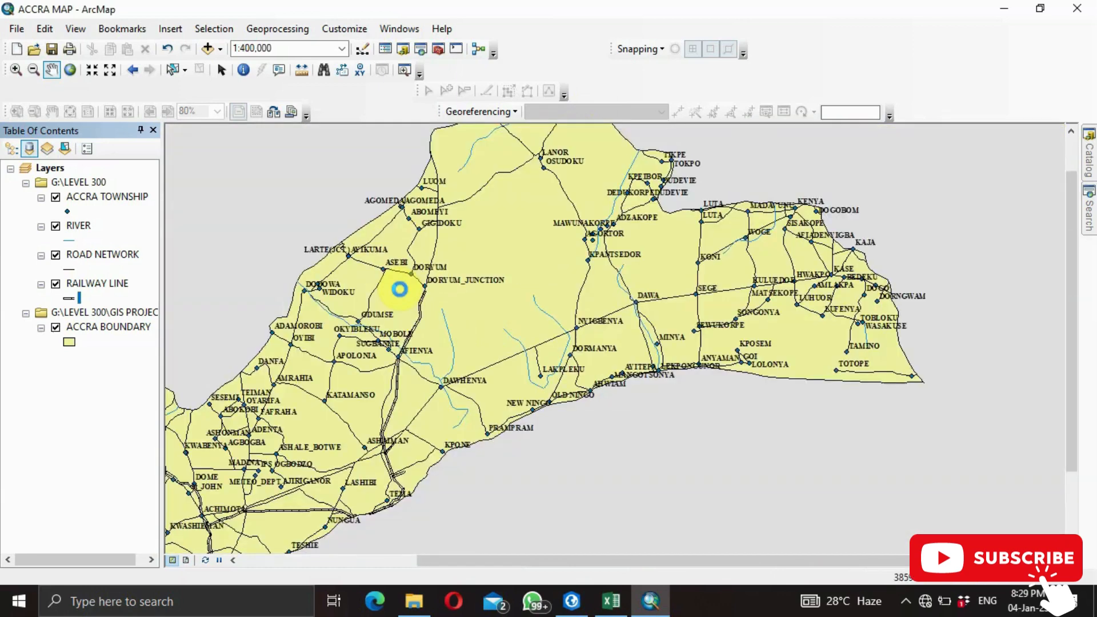
scroll(400, 289, "down", 1)
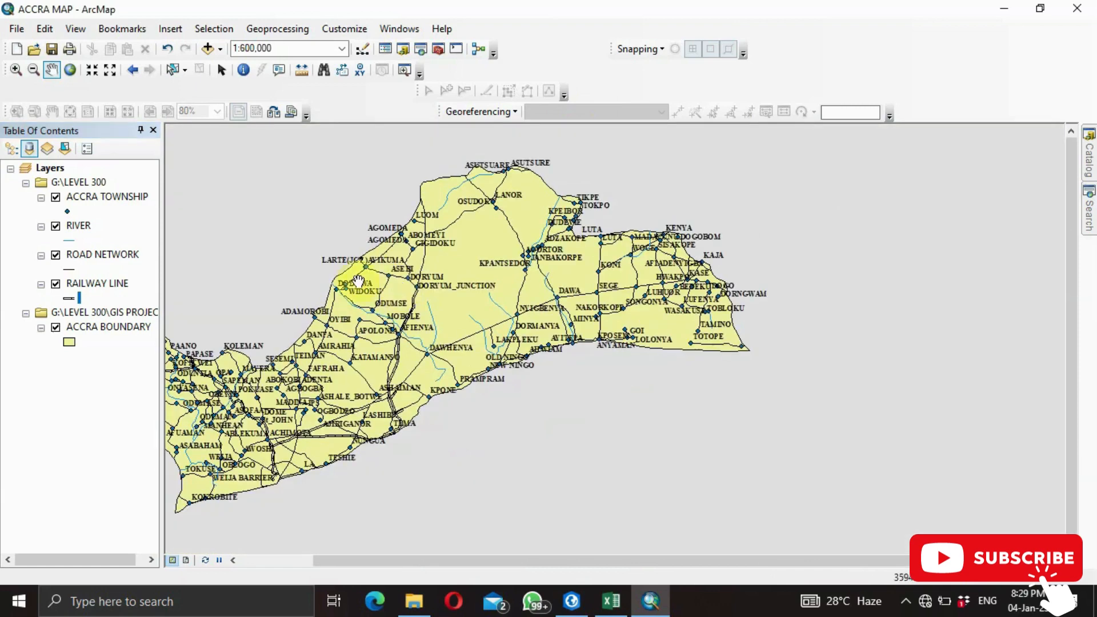
left_click(70, 342)
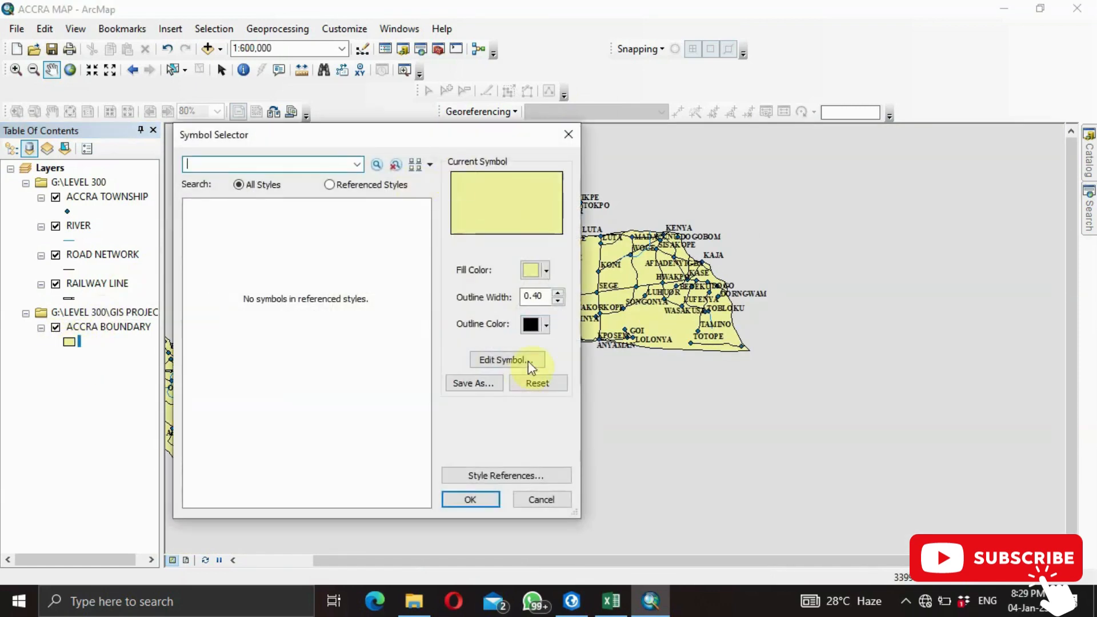
left_click(546, 271)
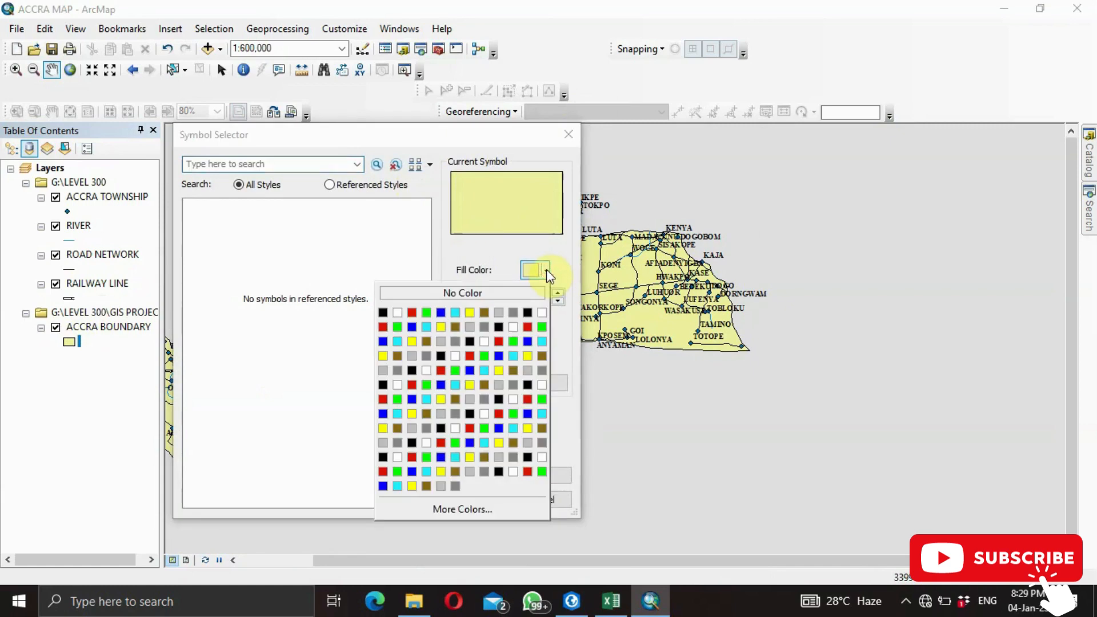
left_click(528, 357)
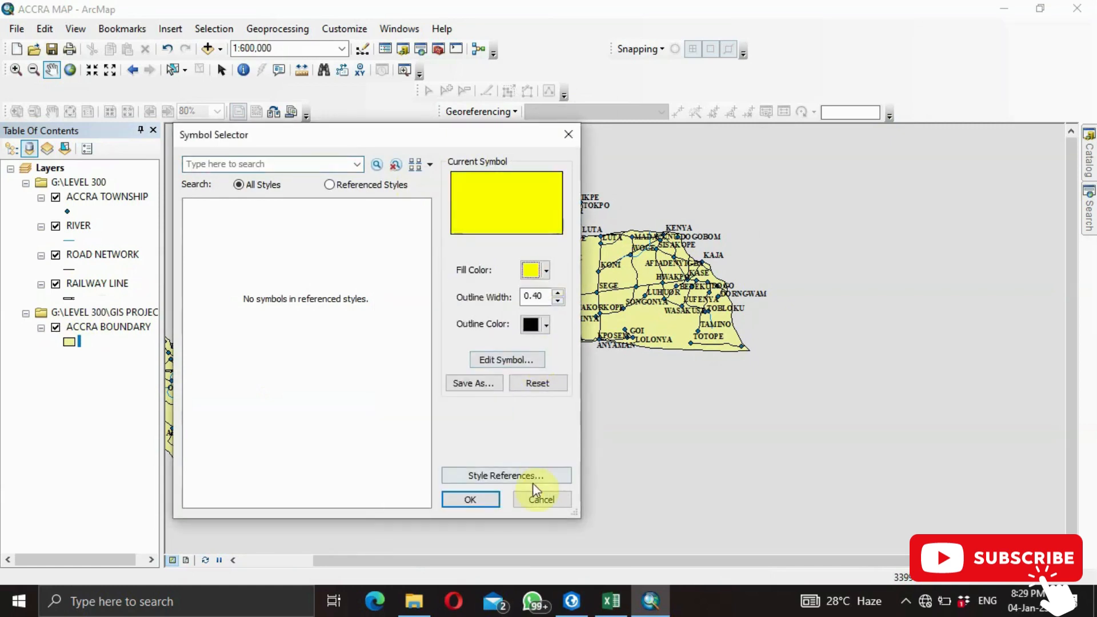
left_click(483, 503)
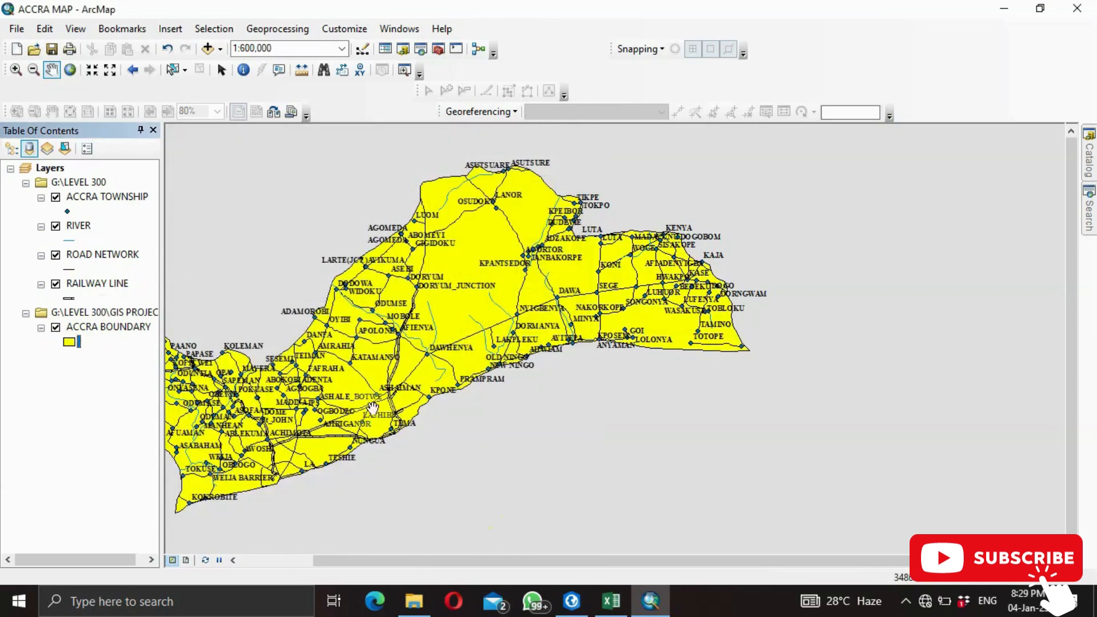
Step: Change the ACCRA BOUNDARY fill color to dark gray and bring the whole region into view
left_click(69, 341)
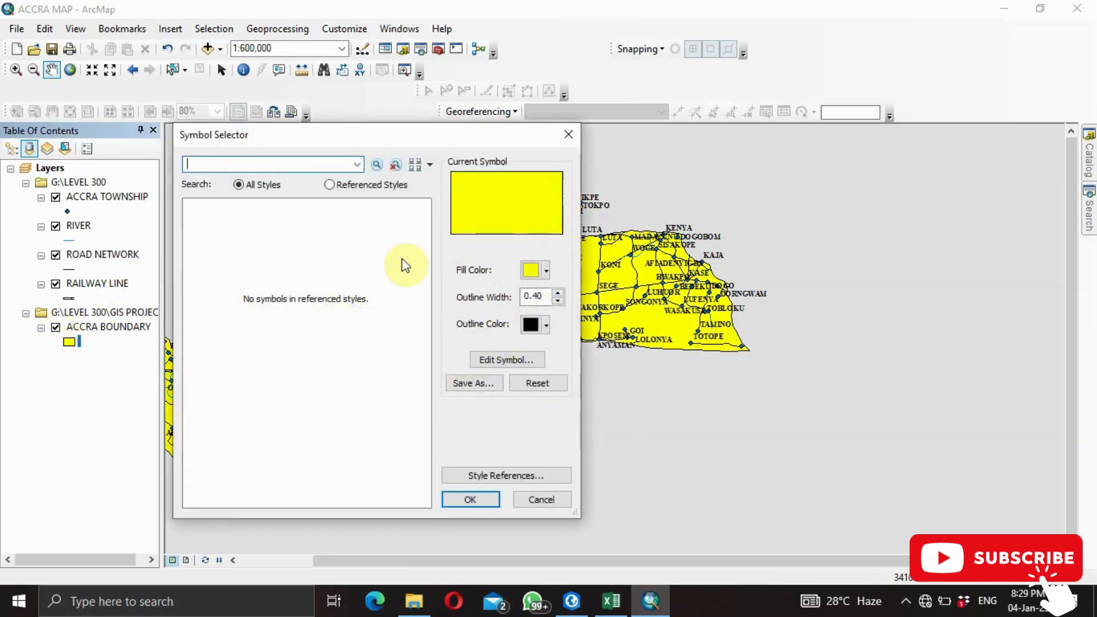
left_click(547, 270)
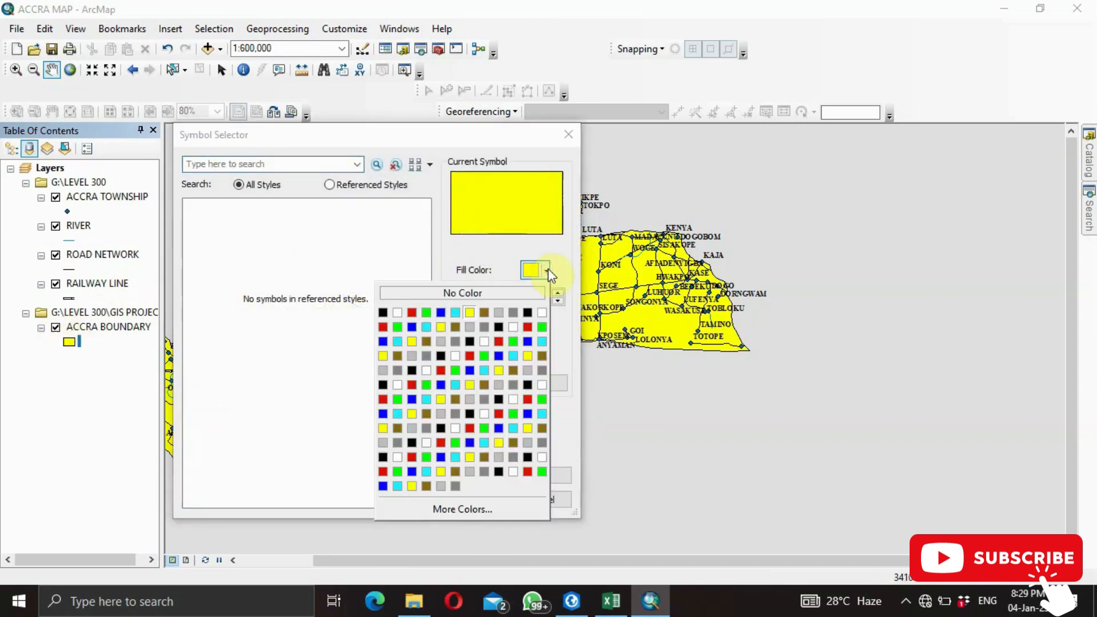
left_click(429, 357)
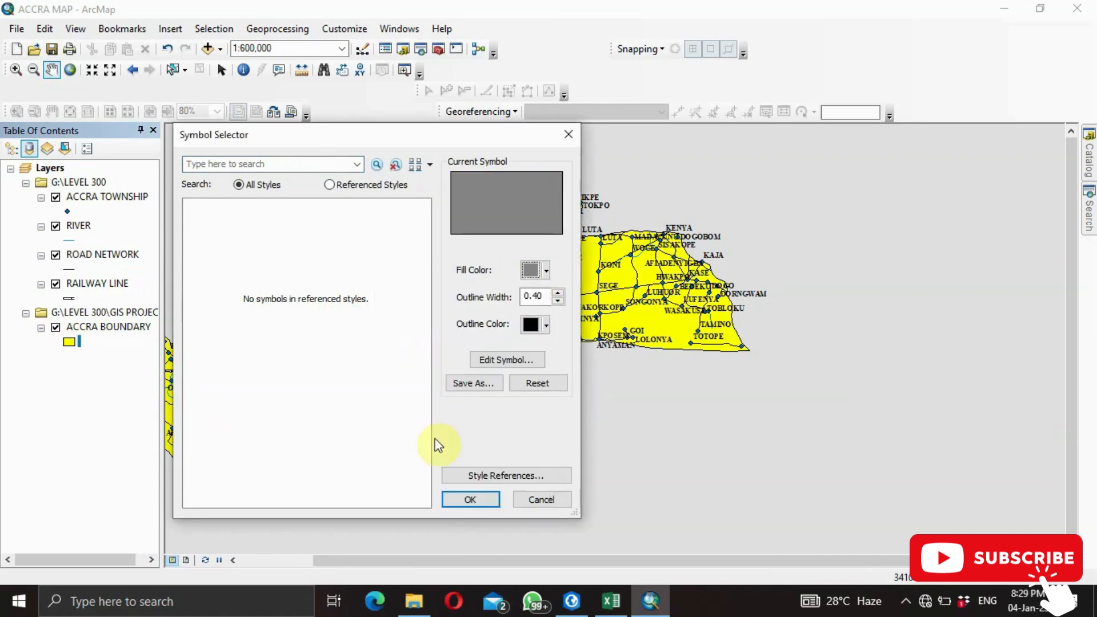
left_click(452, 506)
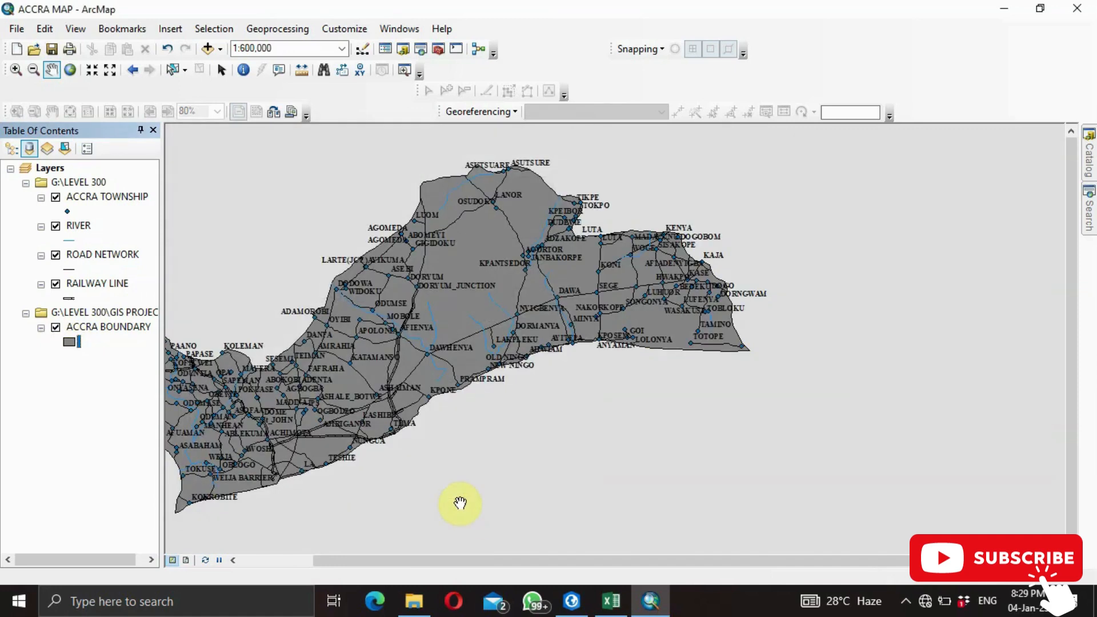
left_click_drag(421, 384, 625, 359)
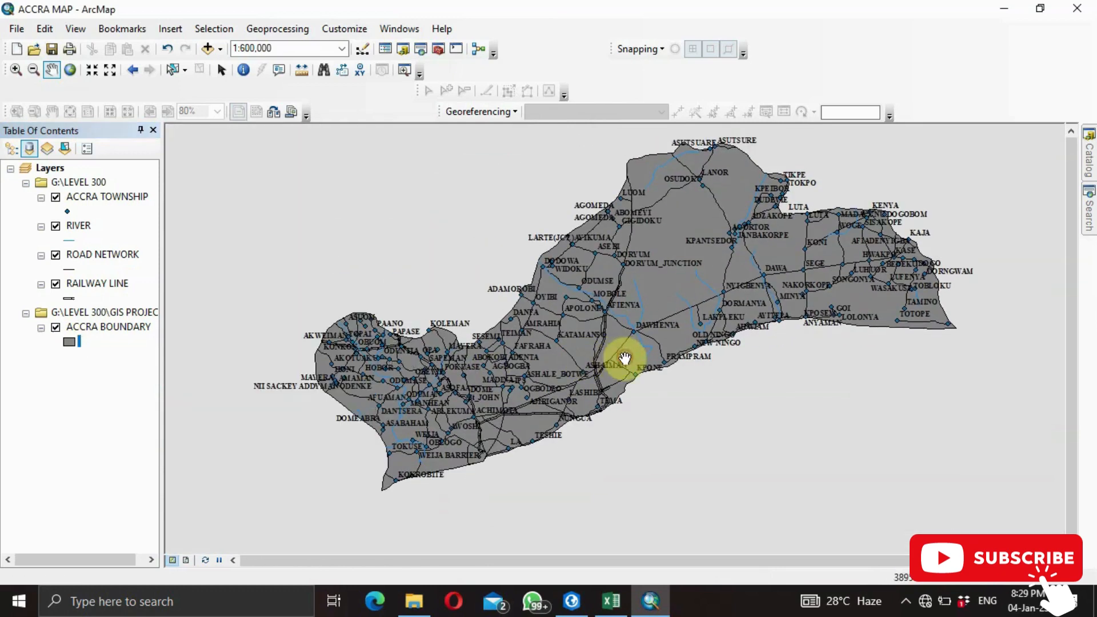
Step: Set the fill color of the ACCRA BOUNDARY polygon to brown
left_click(69, 341)
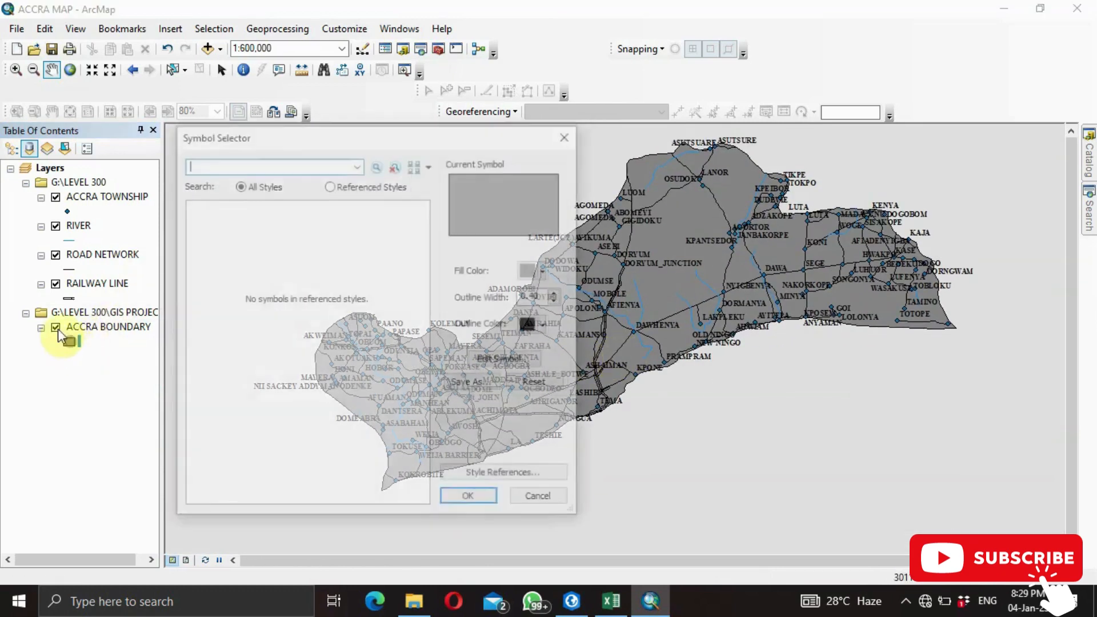
left_click(547, 269)
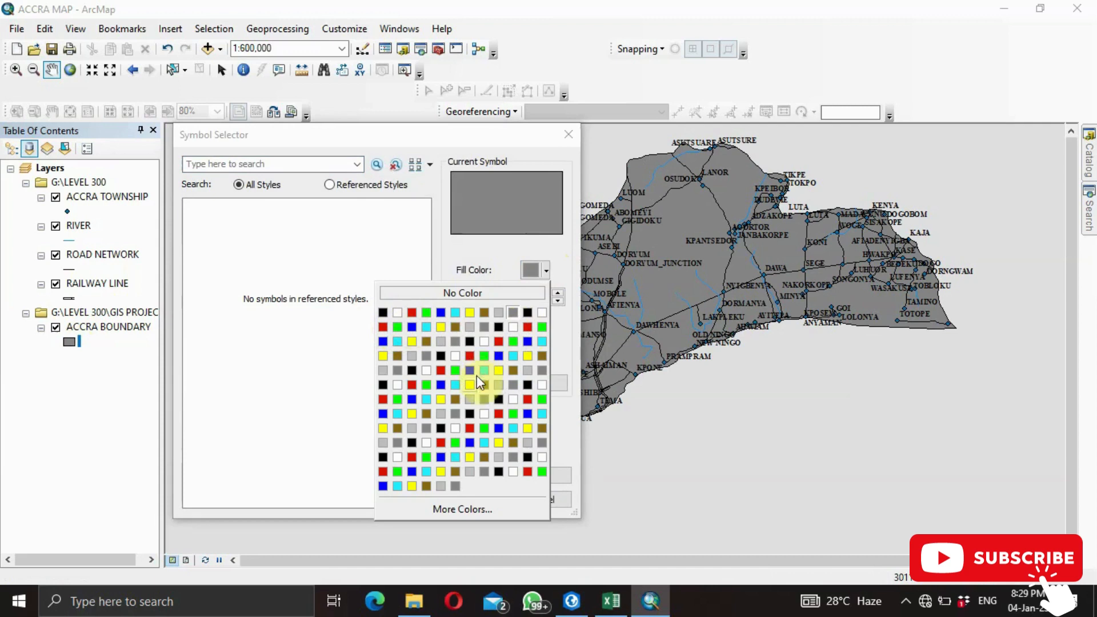
left_click(429, 485)
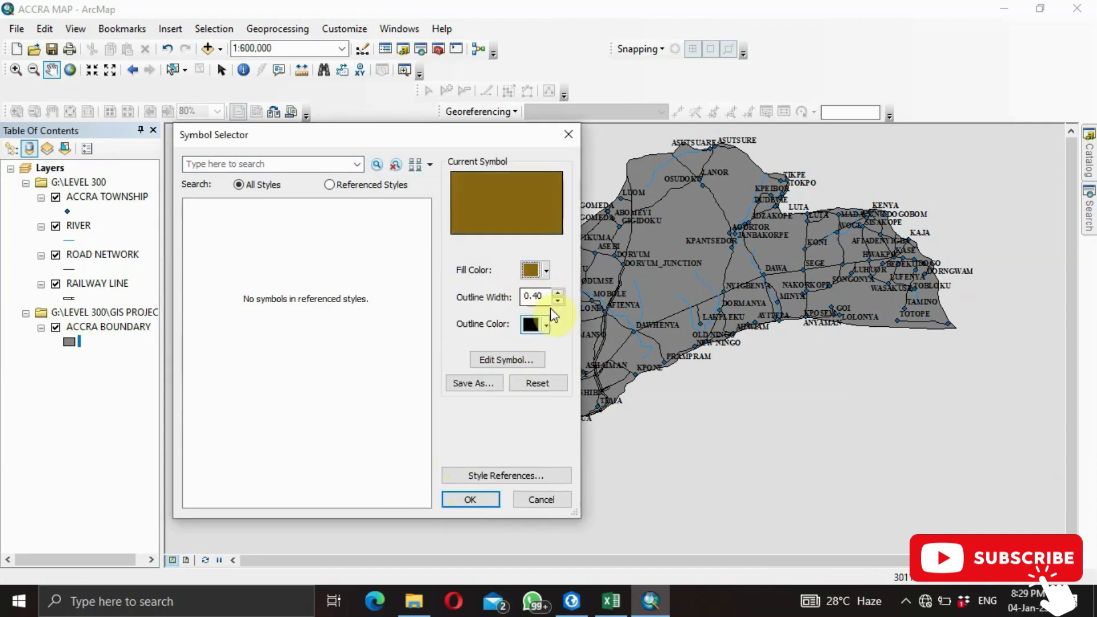
left_click(468, 498)
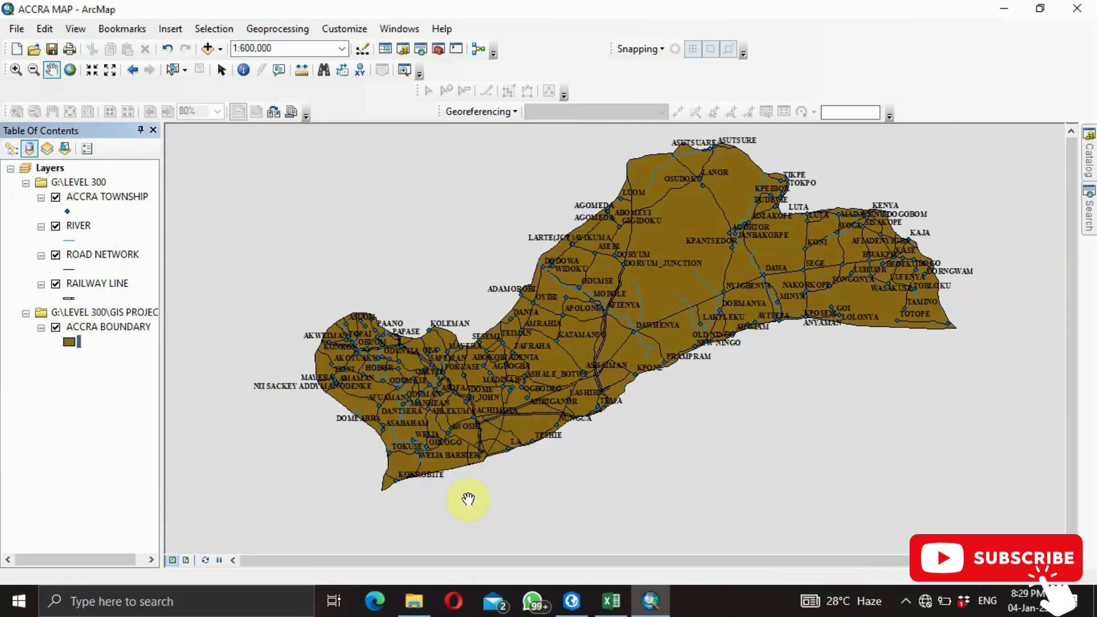
Step: View the fill color choices for ACCRA BOUNDARY again and accept the symbol with its brown fill
left_click(70, 342)
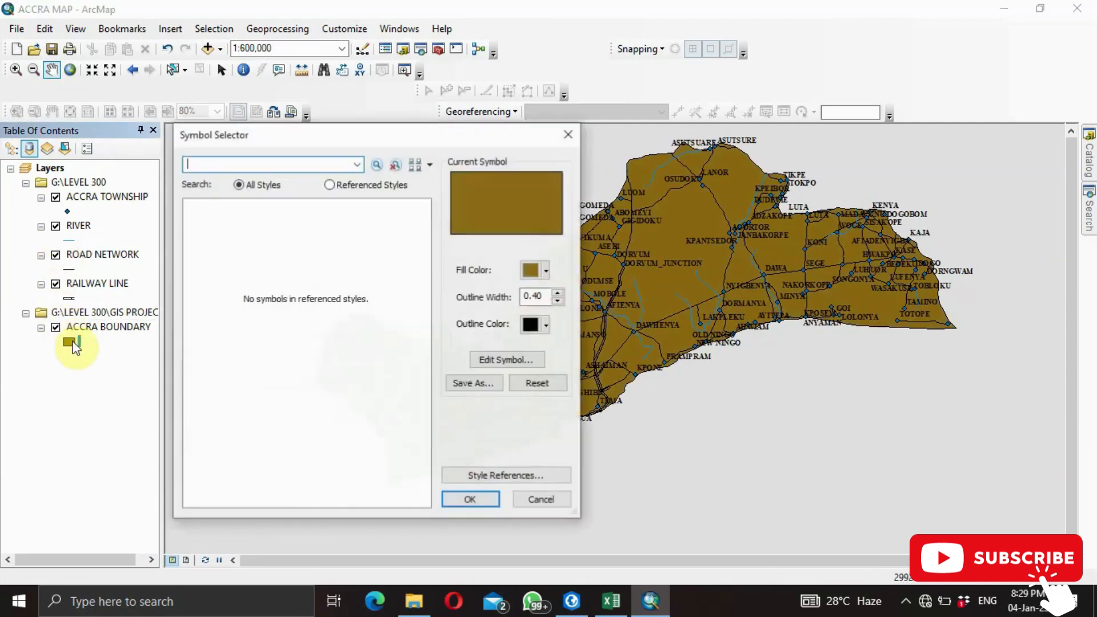
left_click(549, 272)
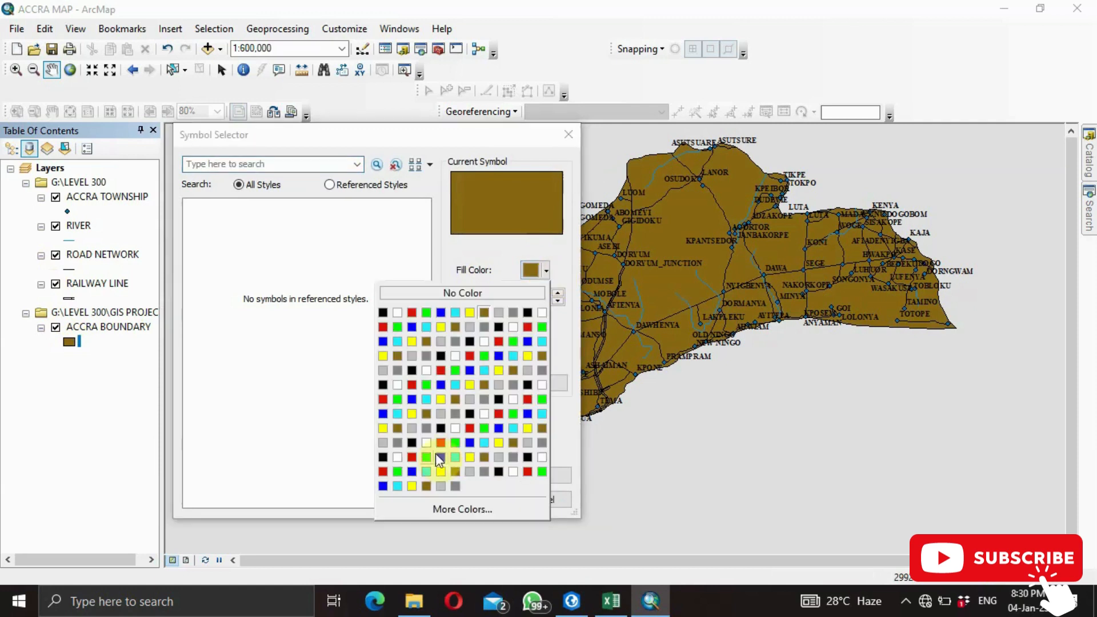
left_click(399, 428)
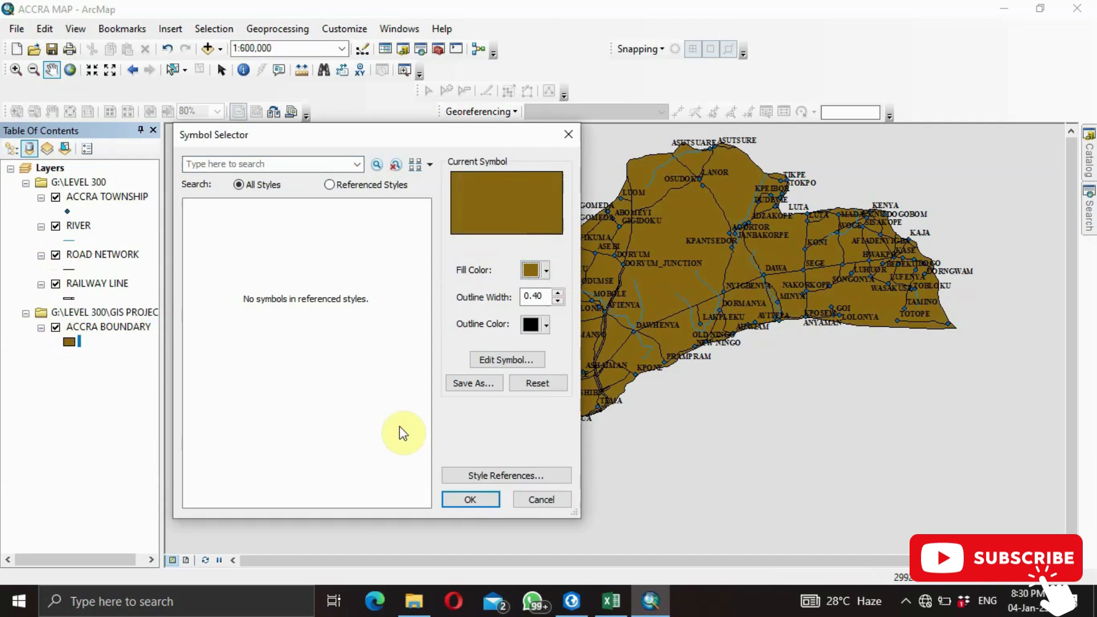
left_click(466, 500)
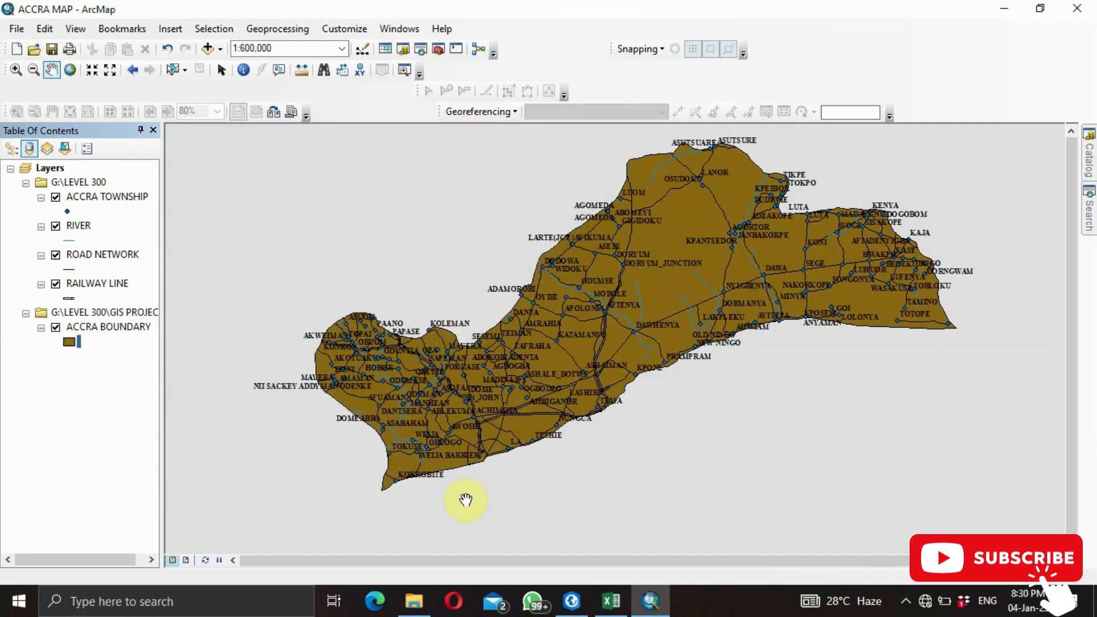
Step: Replace the ACCRA BOUNDARY fill with light gray, keeping the 0.40 black outline
left_click(72, 343)
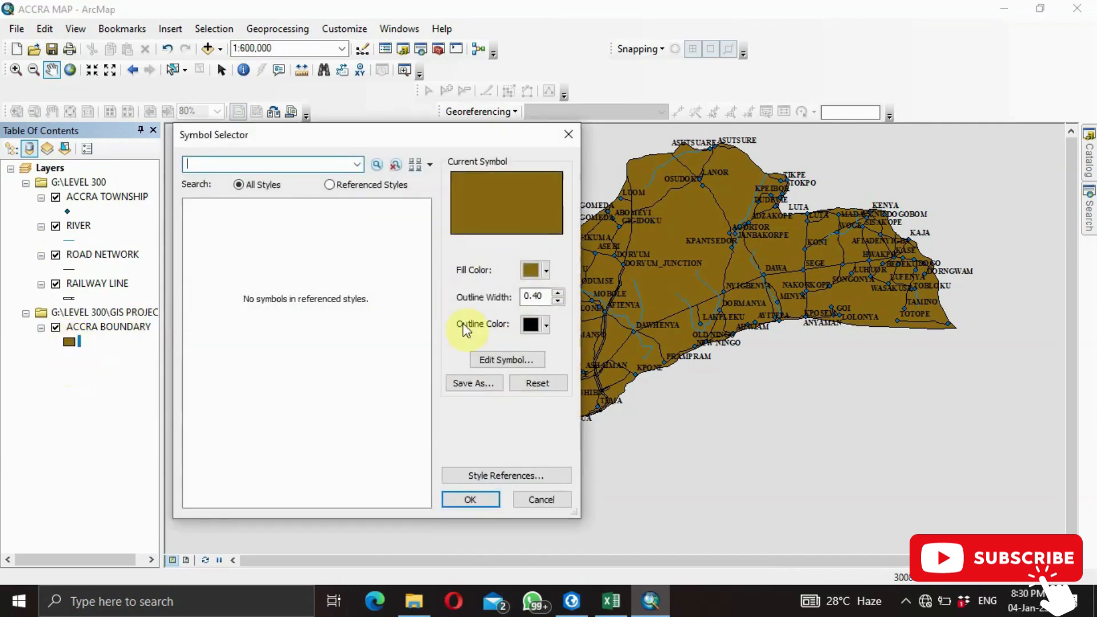
left_click(544, 272)
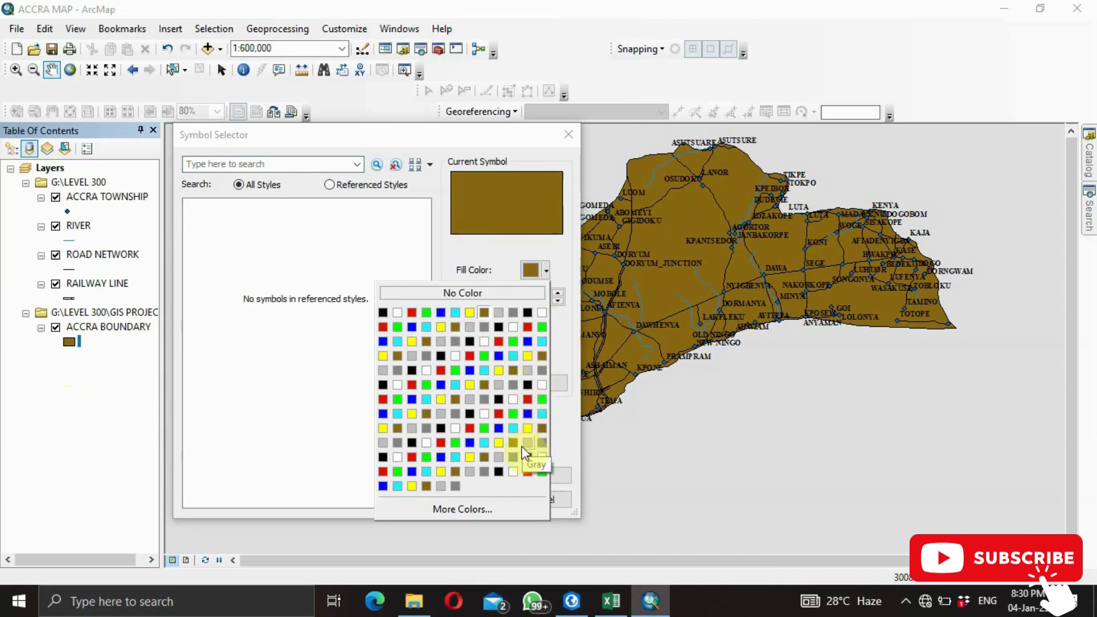
left_click(383, 443)
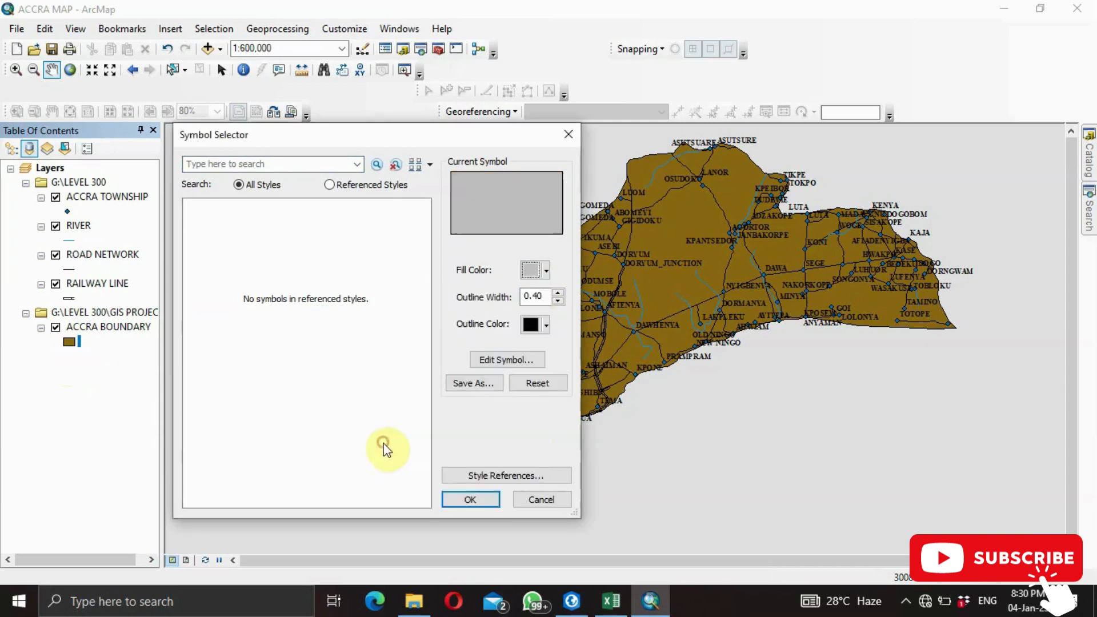
left_click(472, 500)
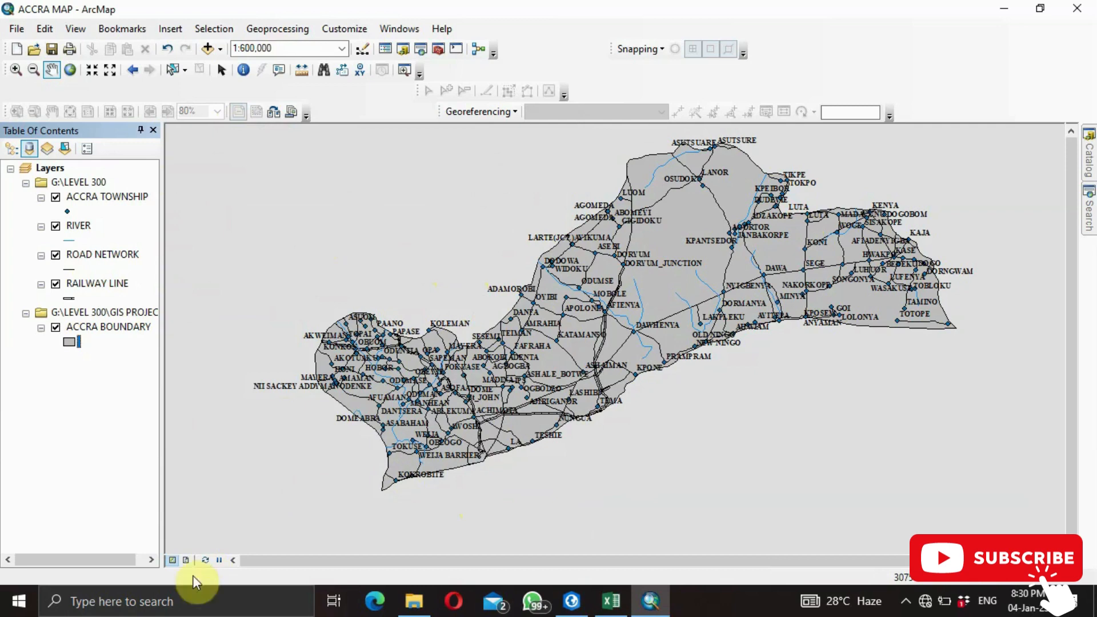
Step: Switch to layout view and review the map title, the insertable map elements and the legend area
left_click(184, 560)
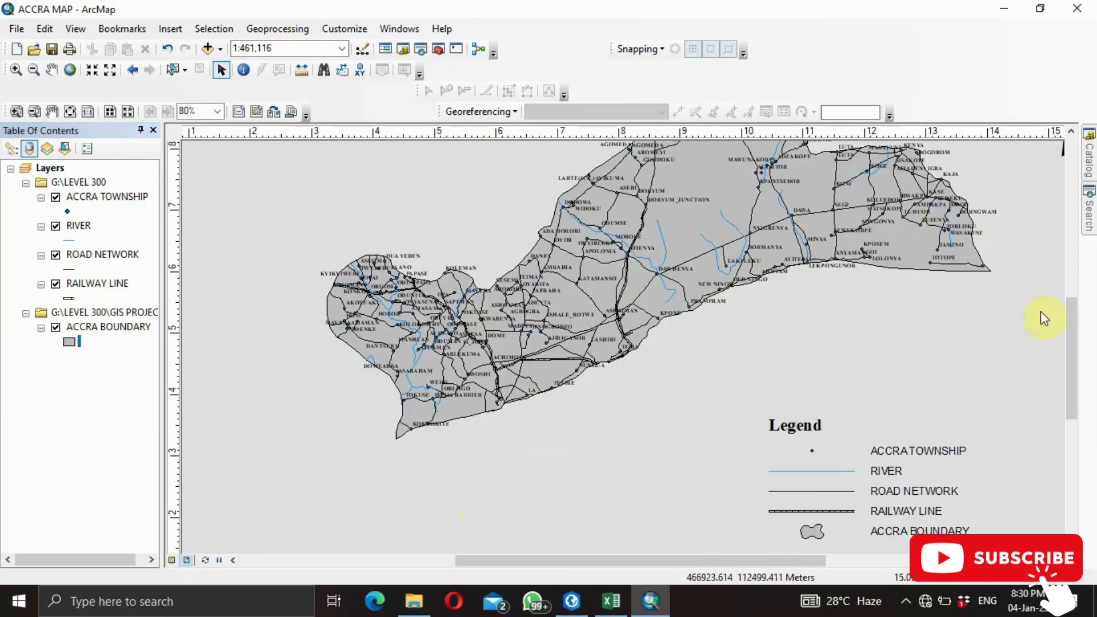
left_click_drag(1071, 337, 1068, 277)
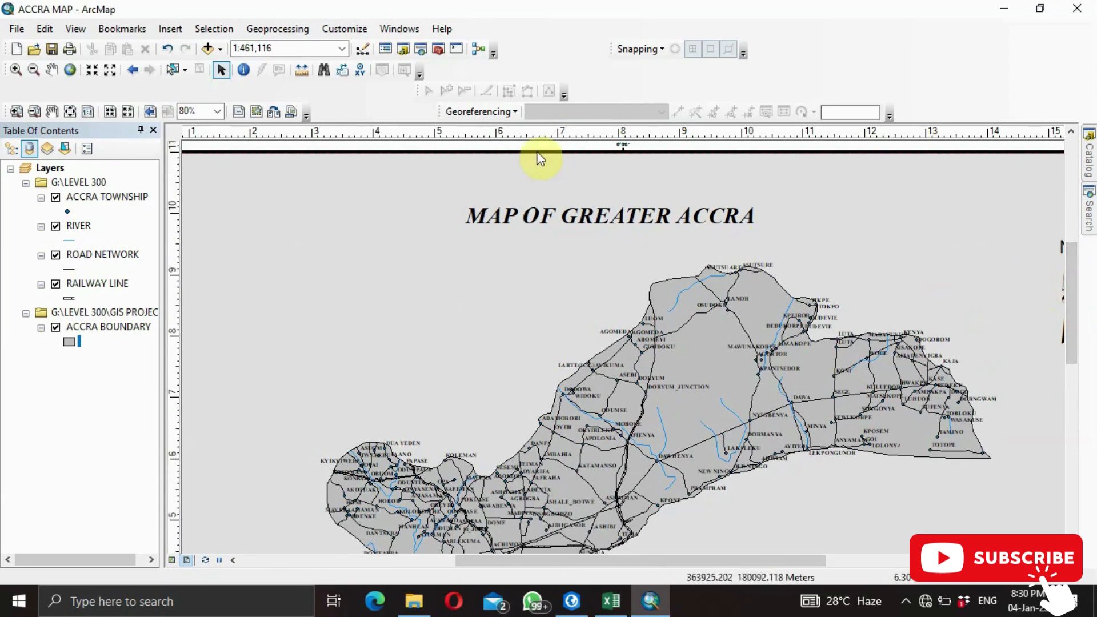
left_click(171, 30)
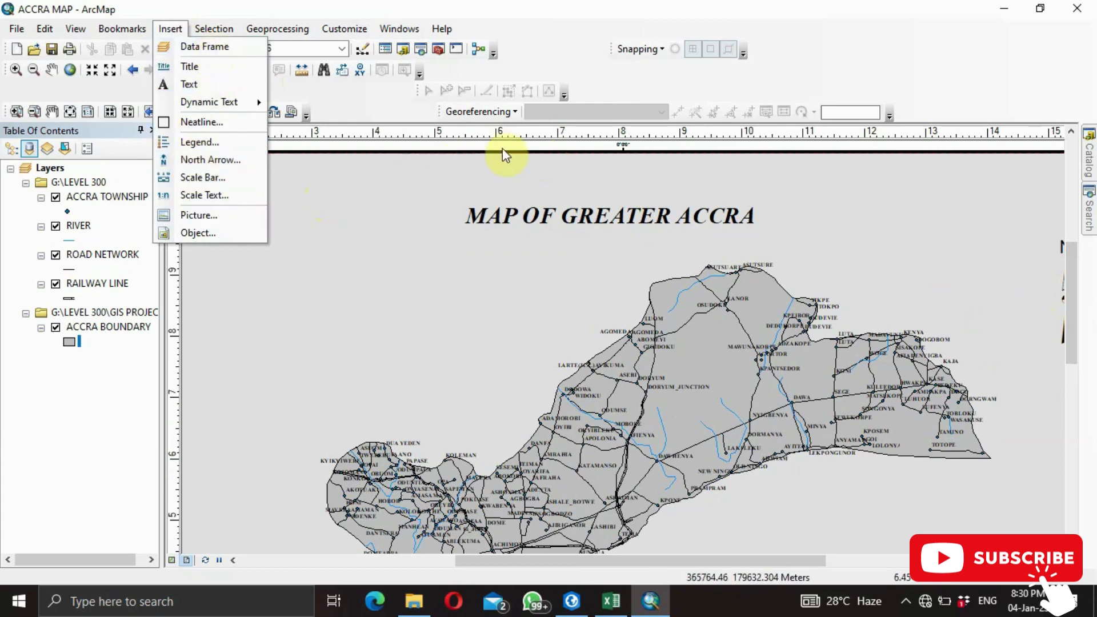
left_click(962, 320)
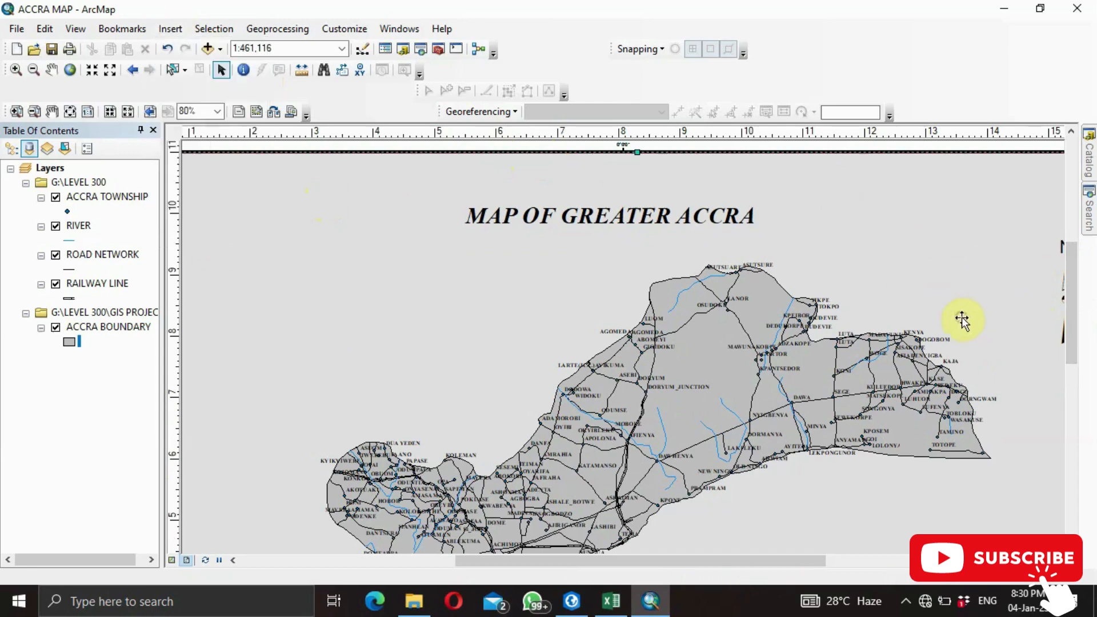
left_click_drag(1072, 310, 1068, 436)
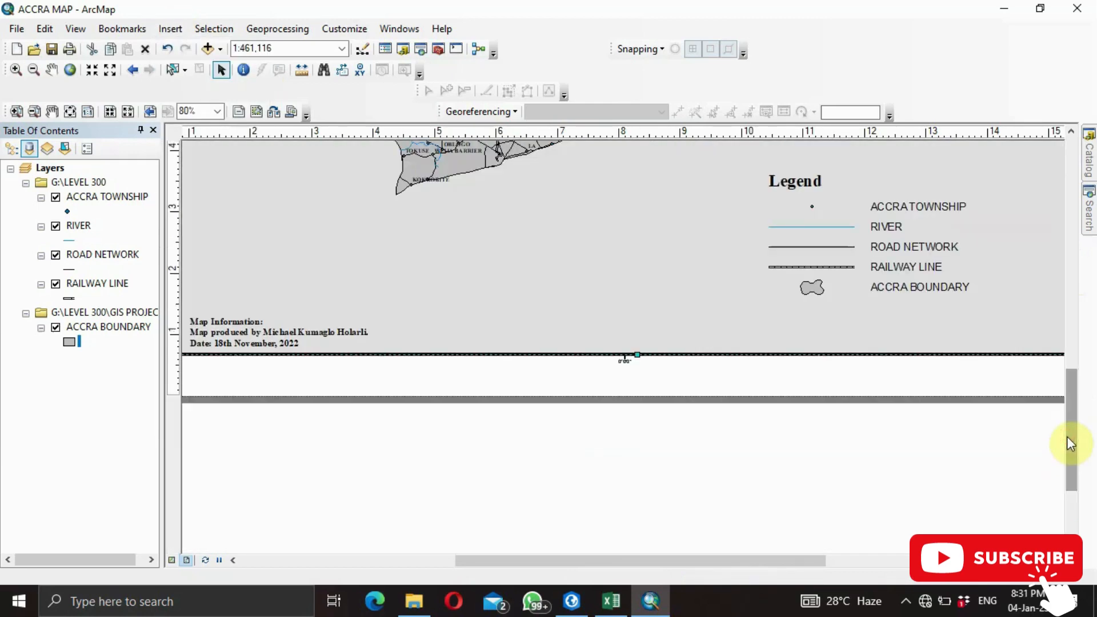
Step: Open the legend's properties and review the item style selector and the map layers listed as legend items
left_click(806, 227)
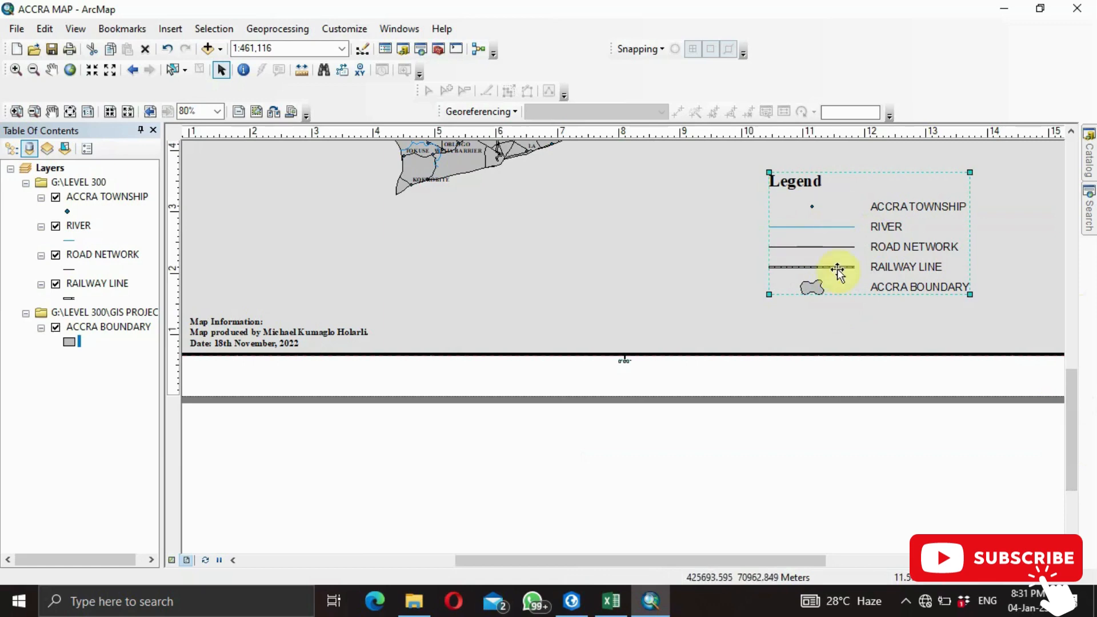
double_click(820, 274)
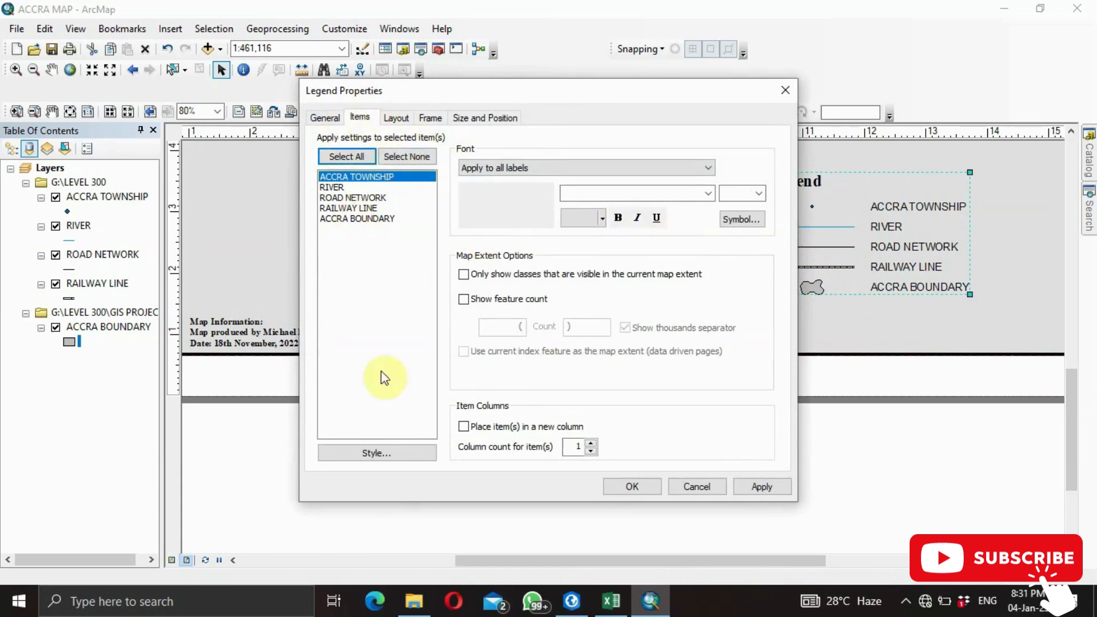
left_click(381, 457)
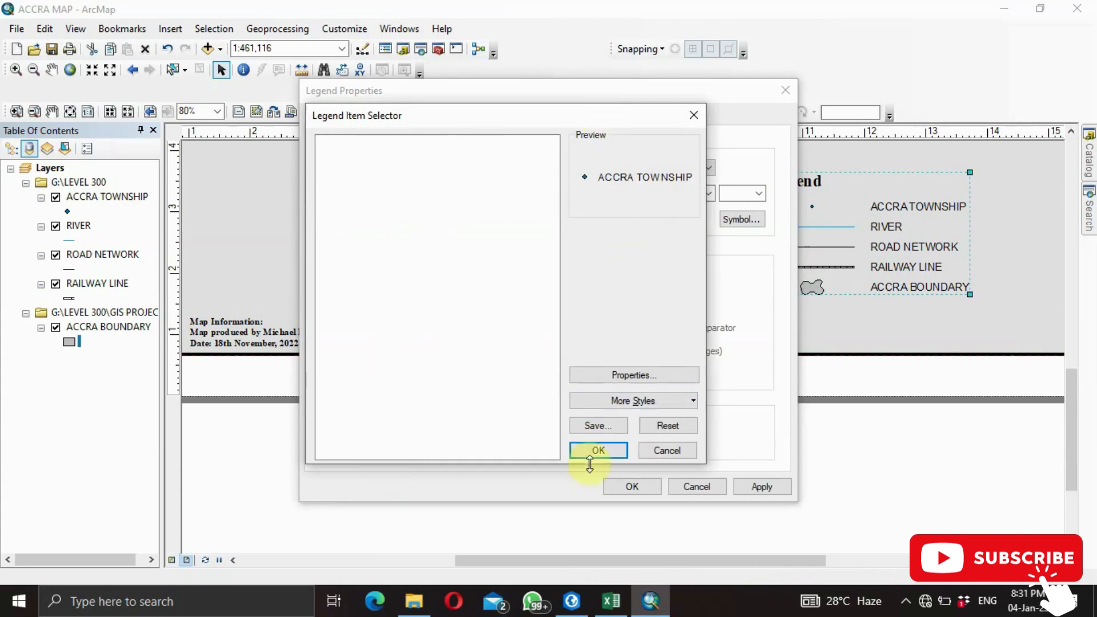
left_click(694, 115)
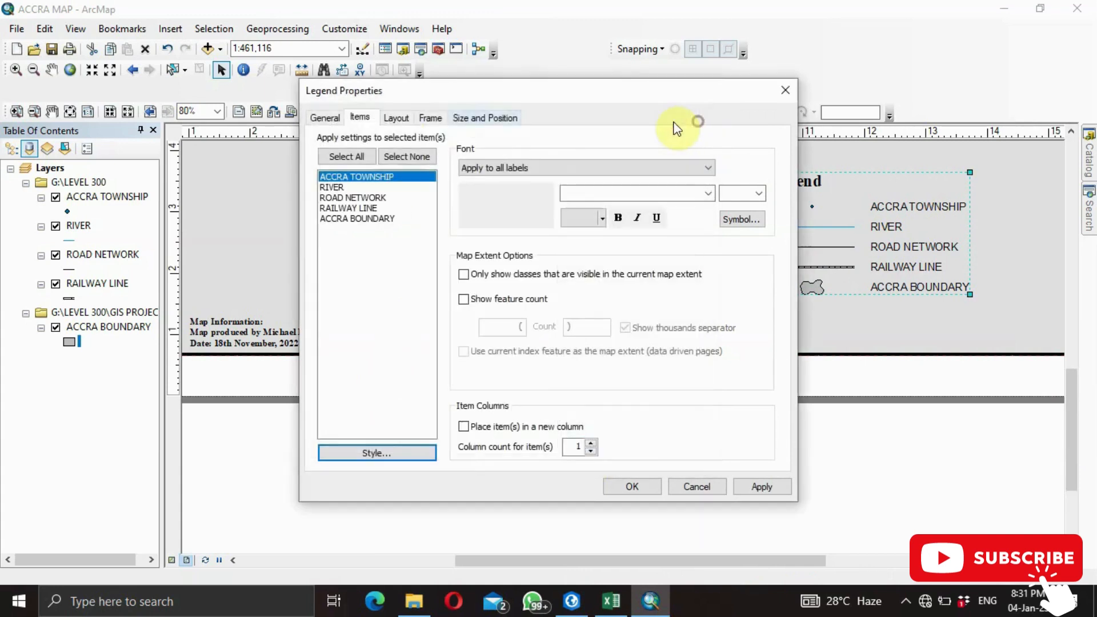
left_click(324, 117)
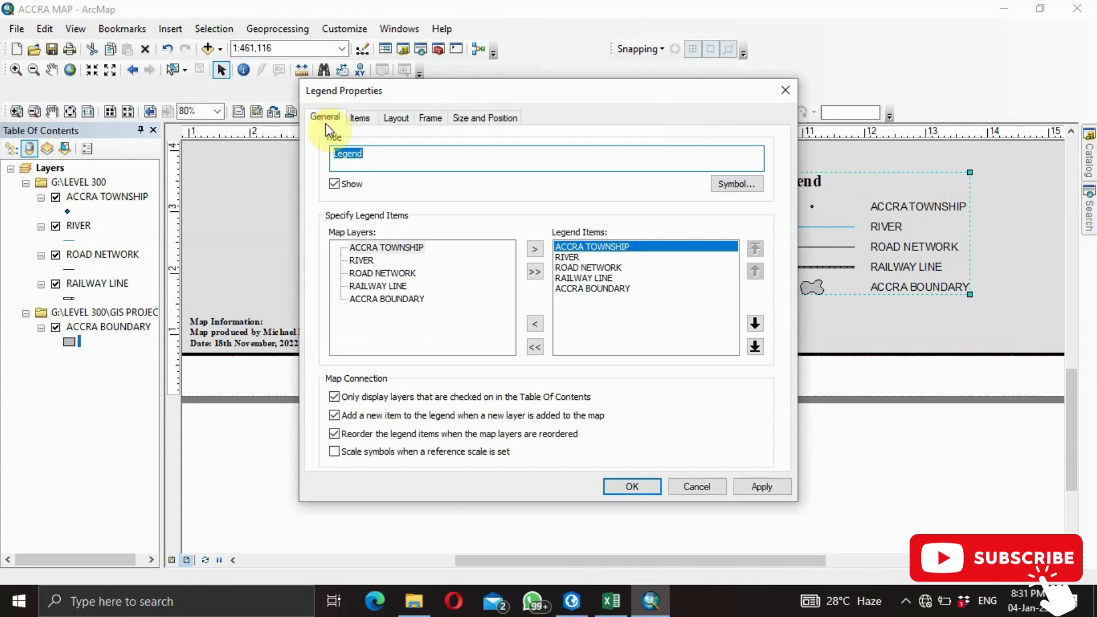
left_click(386, 246)
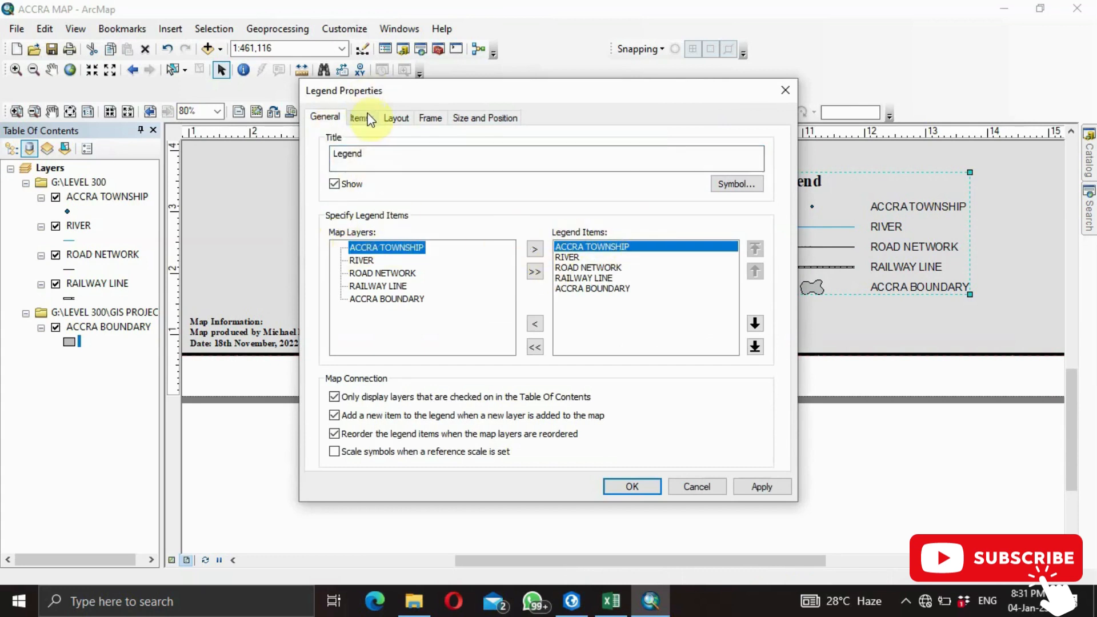
Step: Review the legend's layout settings, including the default area and line patch choices
left_click(396, 118)
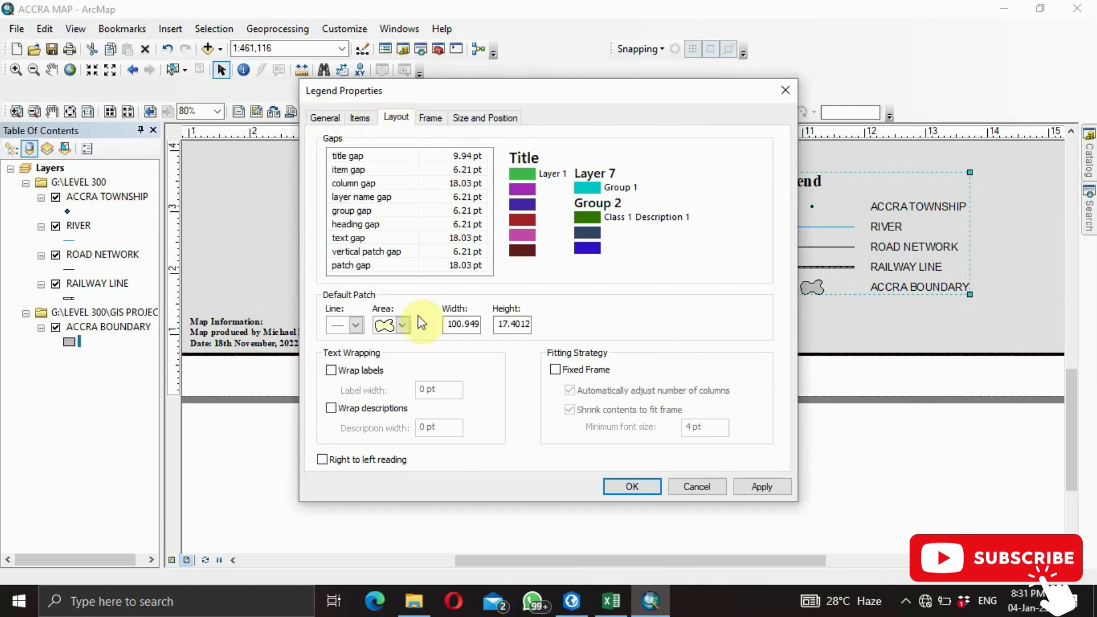
left_click(404, 325)
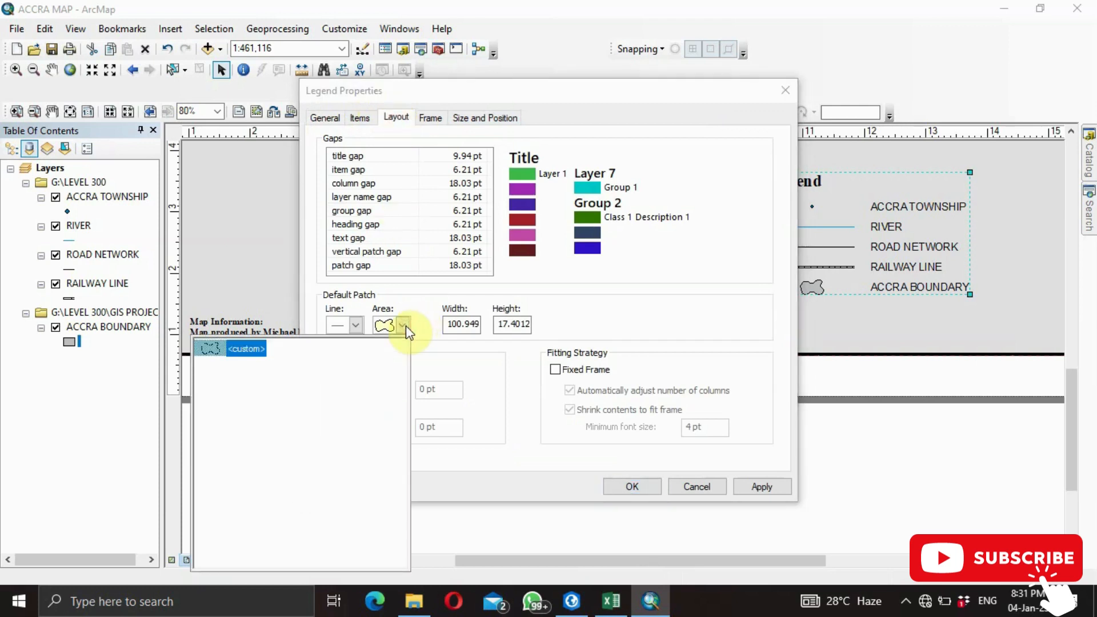
left_click(406, 326)
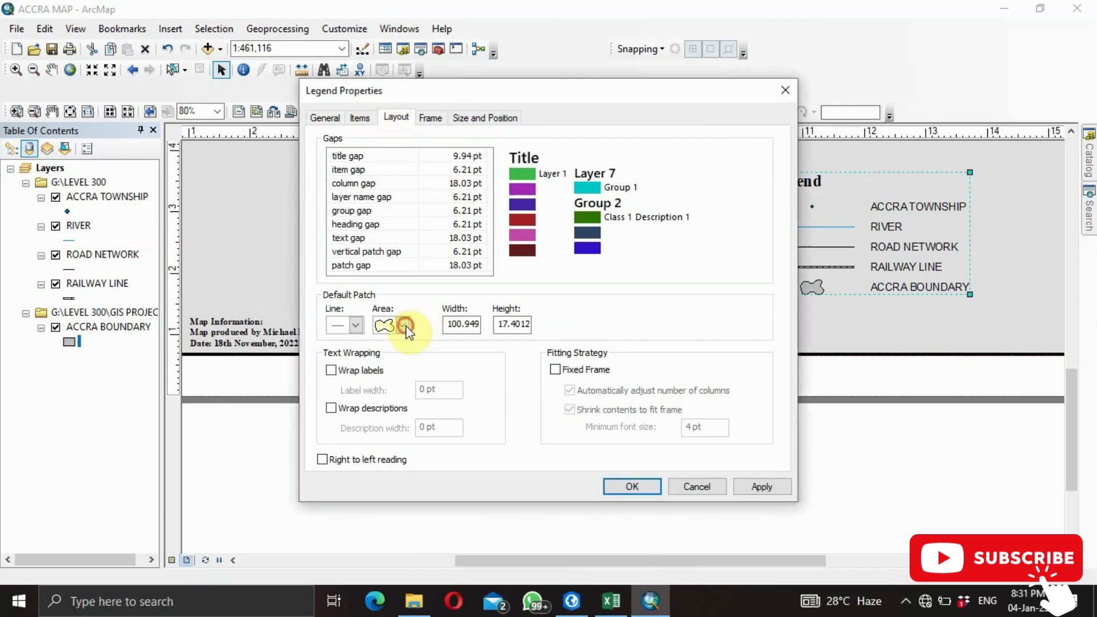
left_click(405, 326)
left_click(378, 328)
left_click(355, 325)
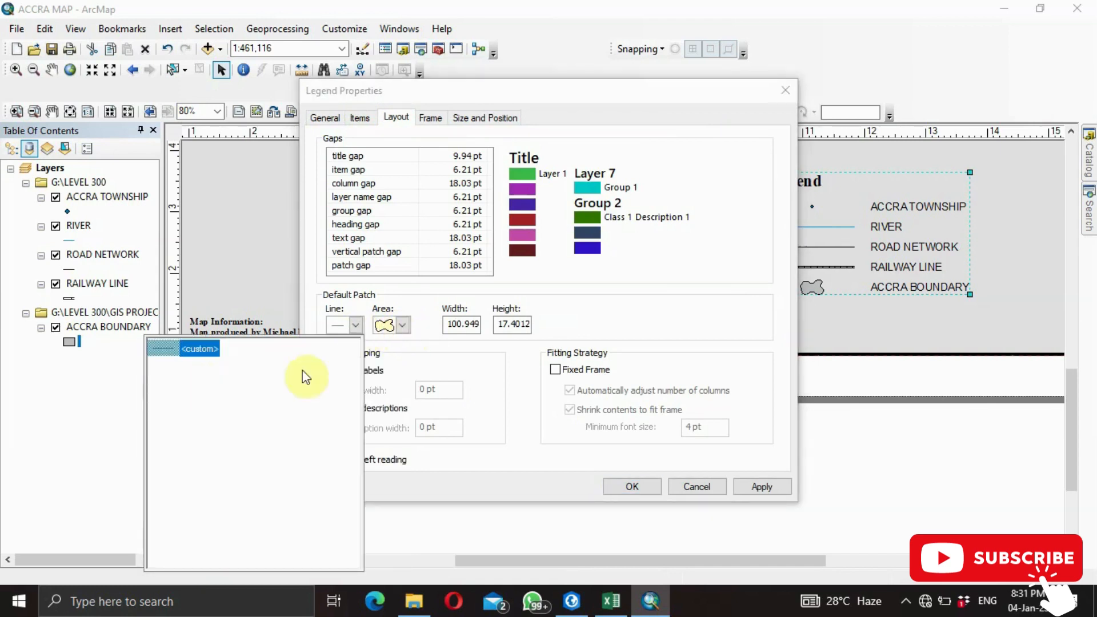
Step: Review the legend's frame border choices and its size and position settings, then close the properties without changes
left_click(440, 110)
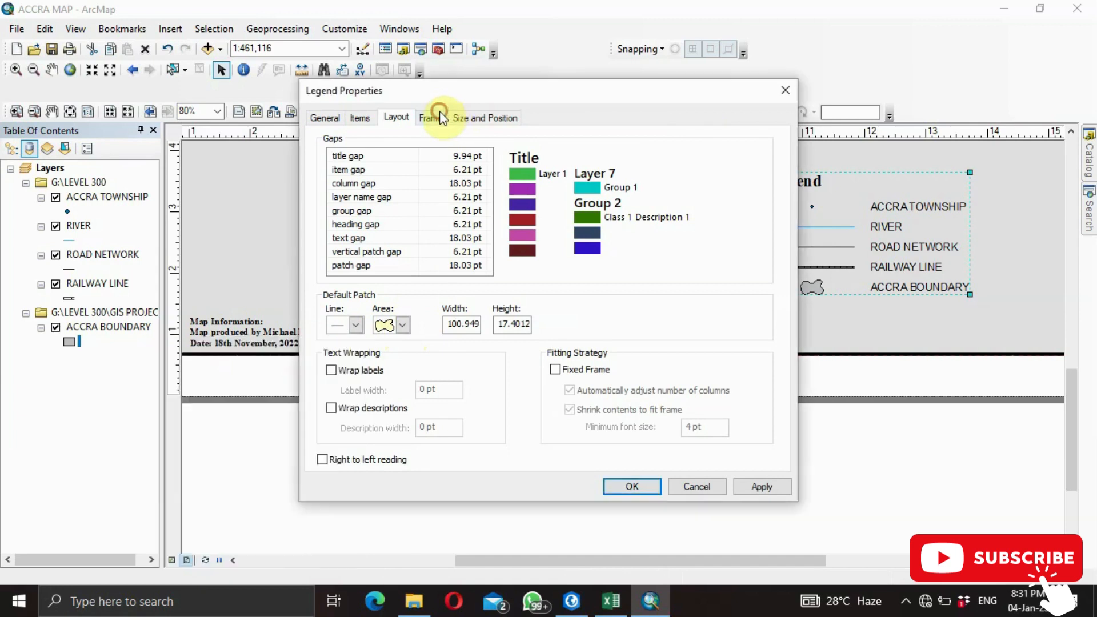
left_click(439, 114)
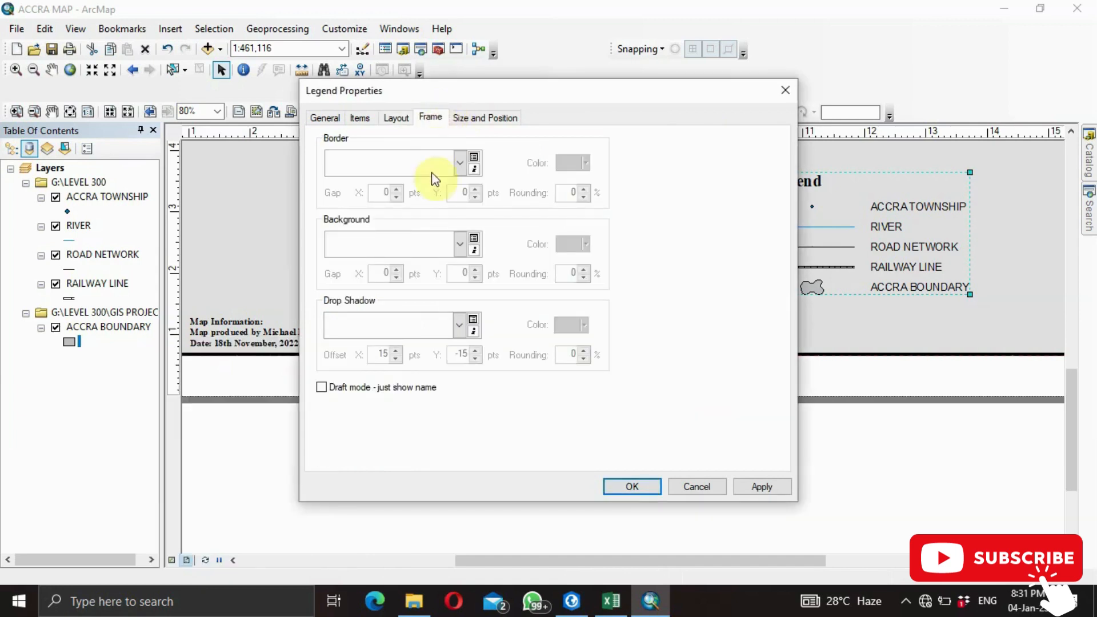
left_click(460, 164)
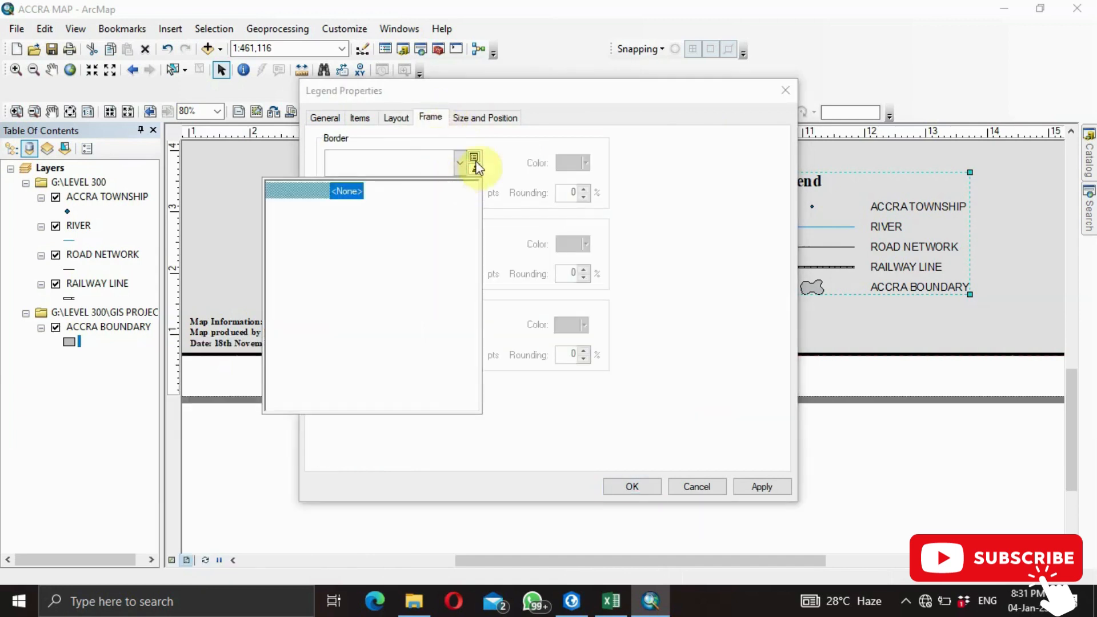
left_click(530, 150)
left_click(494, 117)
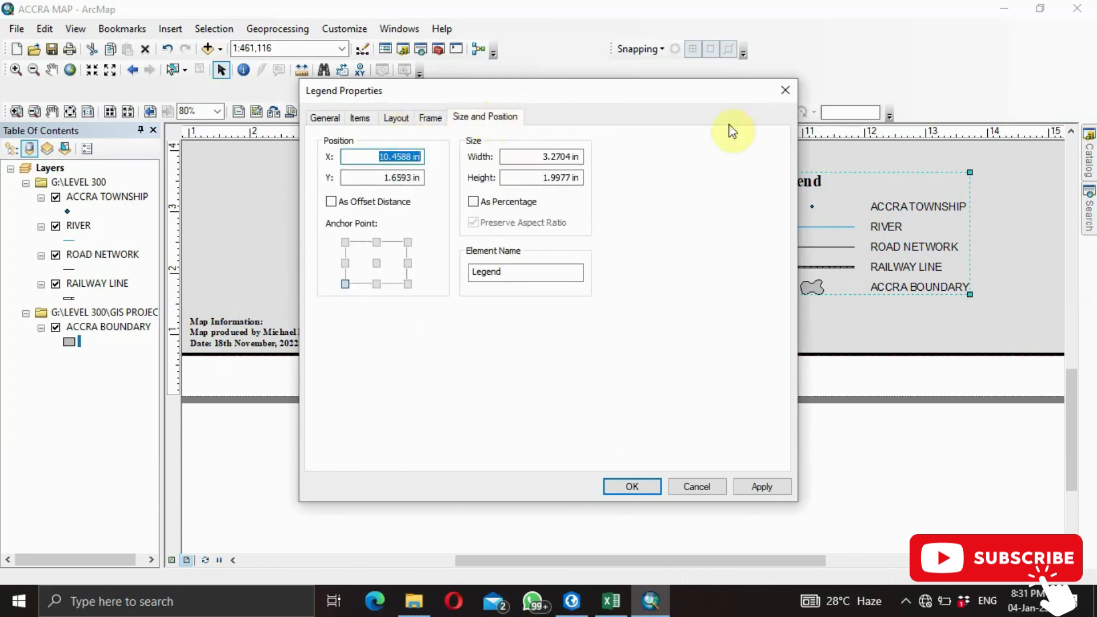
left_click(785, 90)
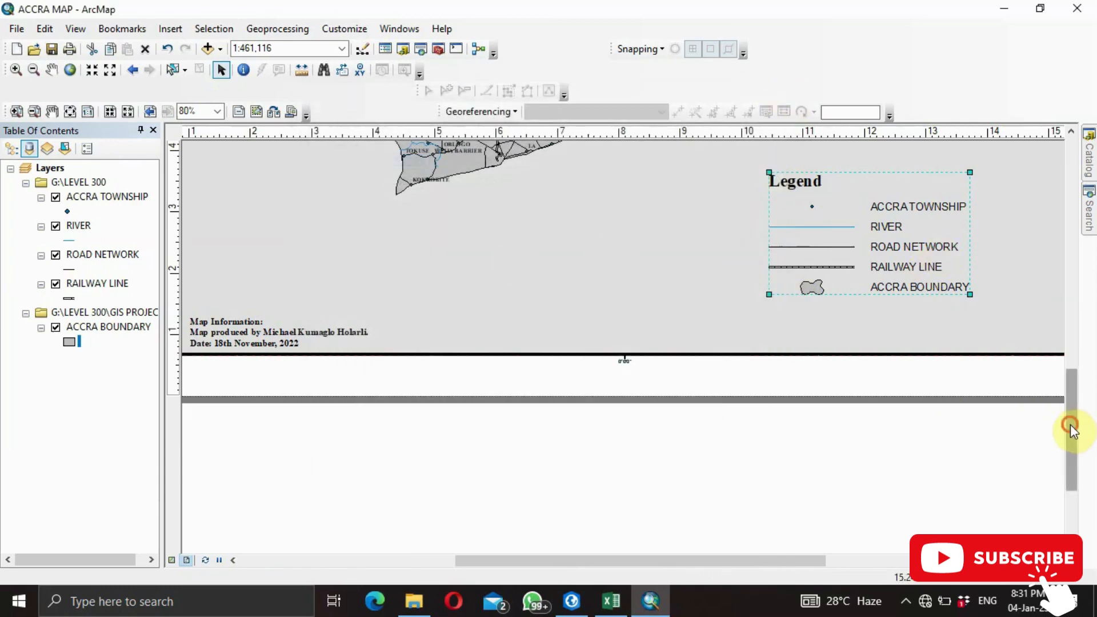
Step: Inspect the layout page from the map title to the legend and the coordinate labels along the map frame
left_click(1071, 364)
left_click_drag(1068, 297, 1065, 257)
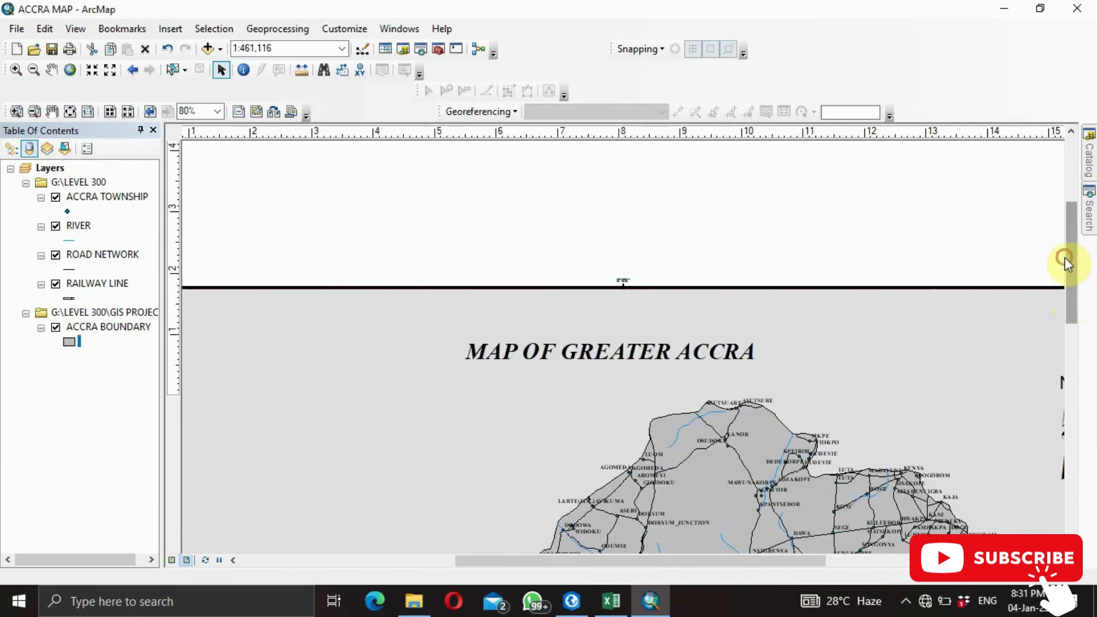
scroll(875, 371, "up", 4)
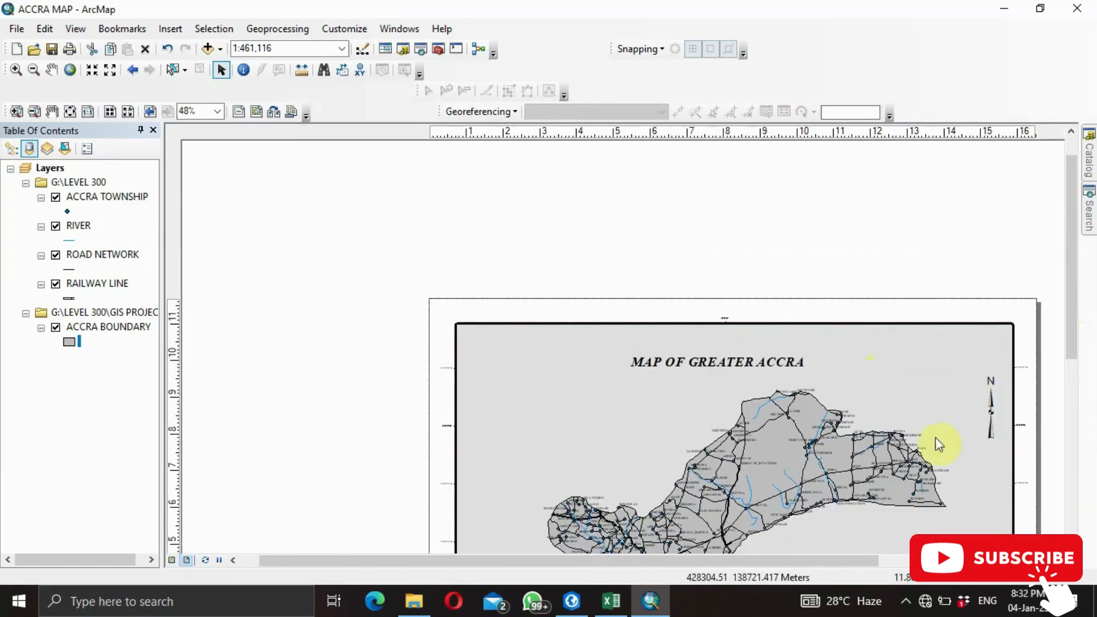
left_click_drag(1070, 342, 1072, 452)
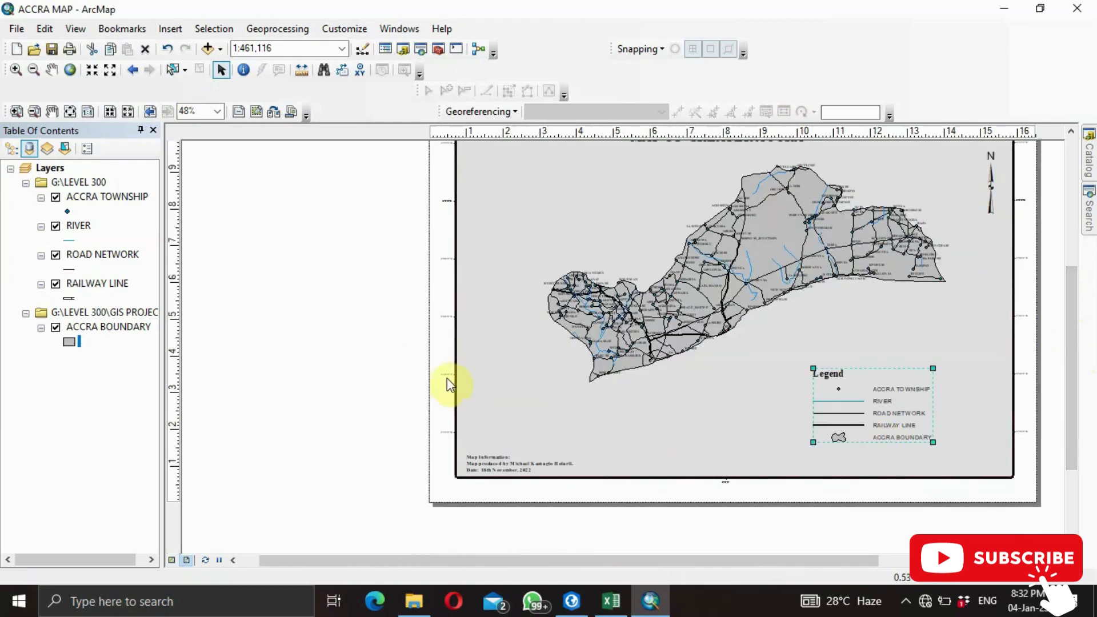
scroll(454, 428, "up", 5)
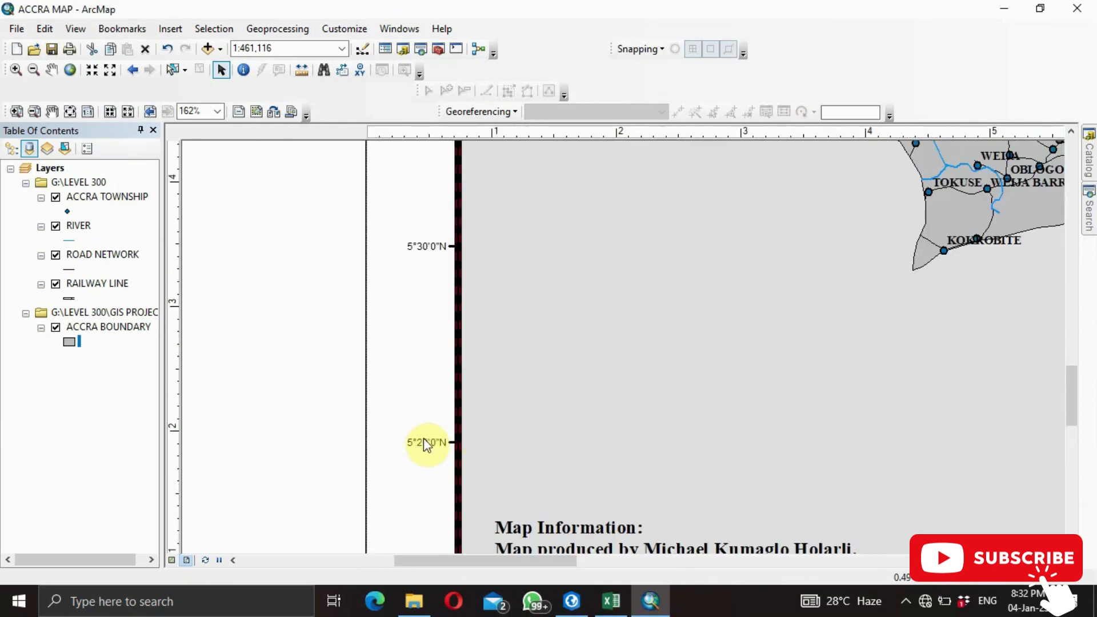
double_click(457, 410)
left_click(296, 399)
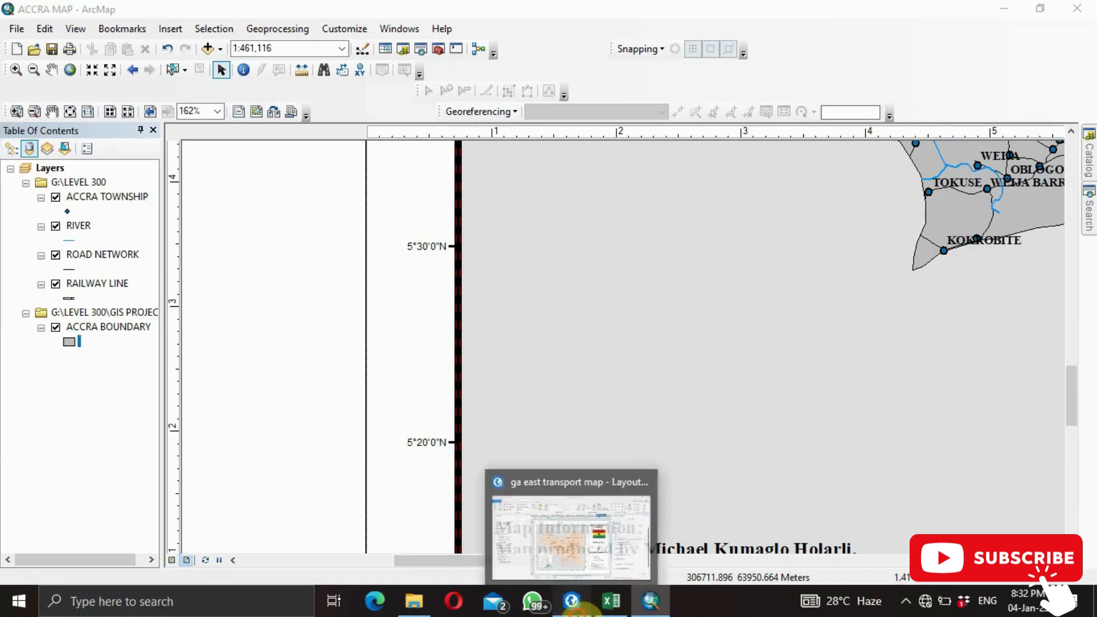
Step: Switch to ArcGIS Pro, open the attribute table of the SETTLEMENTS layer in Map, and collapse that layer's symbol
left_click(573, 605)
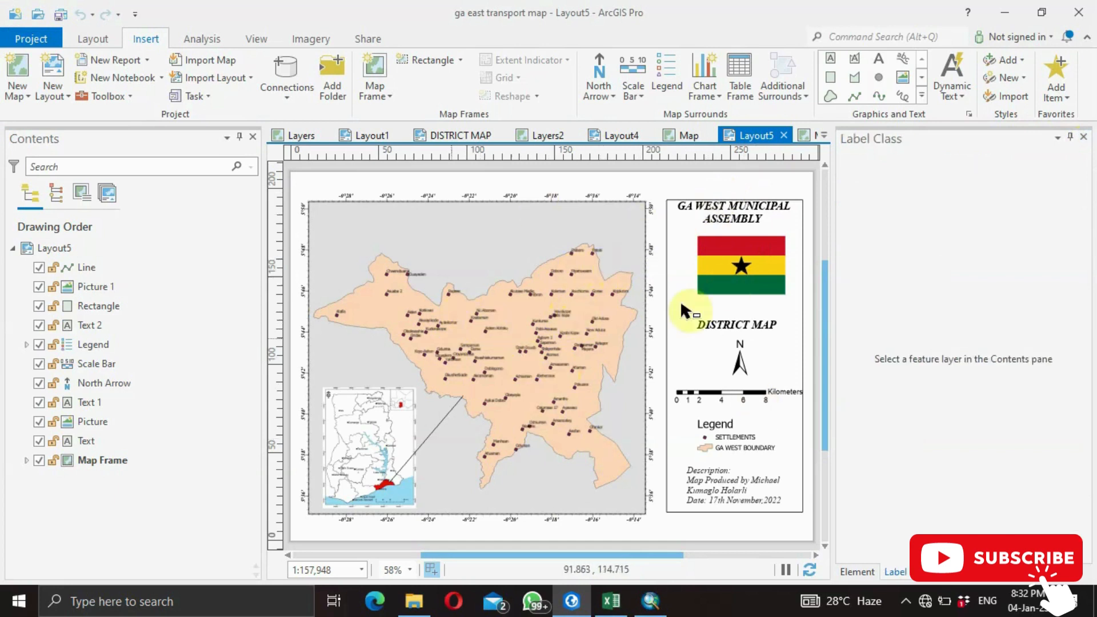
left_click(689, 135)
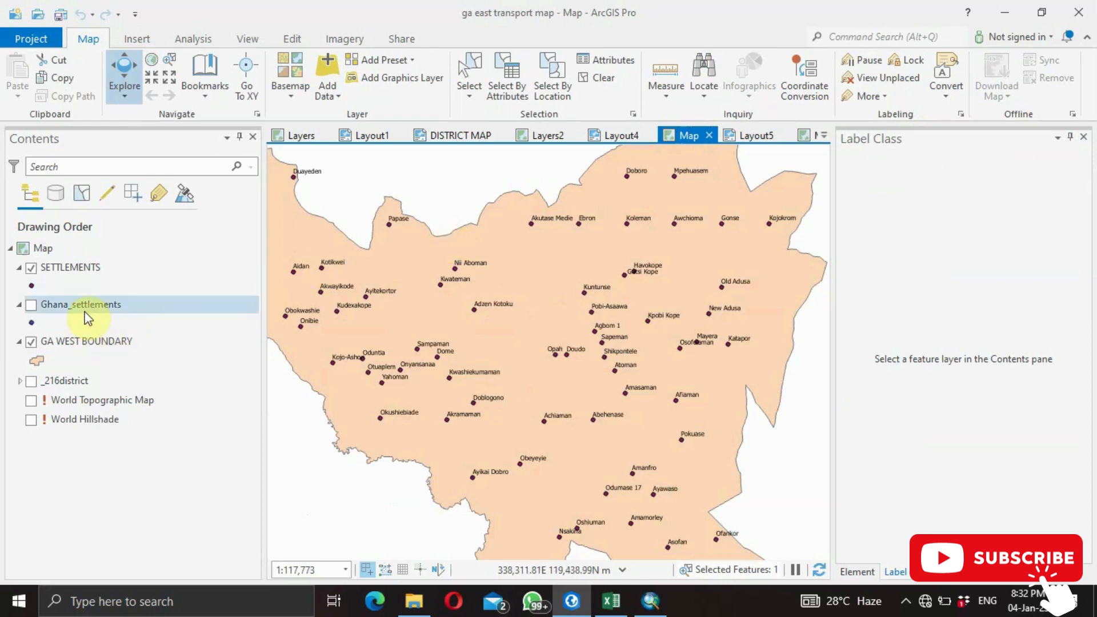
left_click(76, 270)
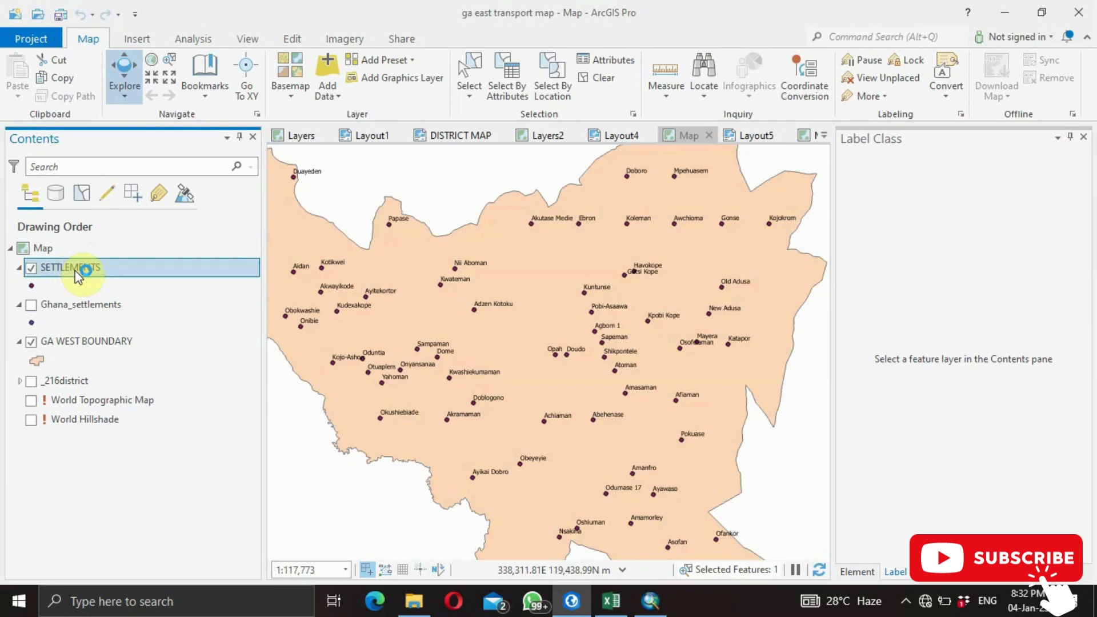
right_click(77, 274)
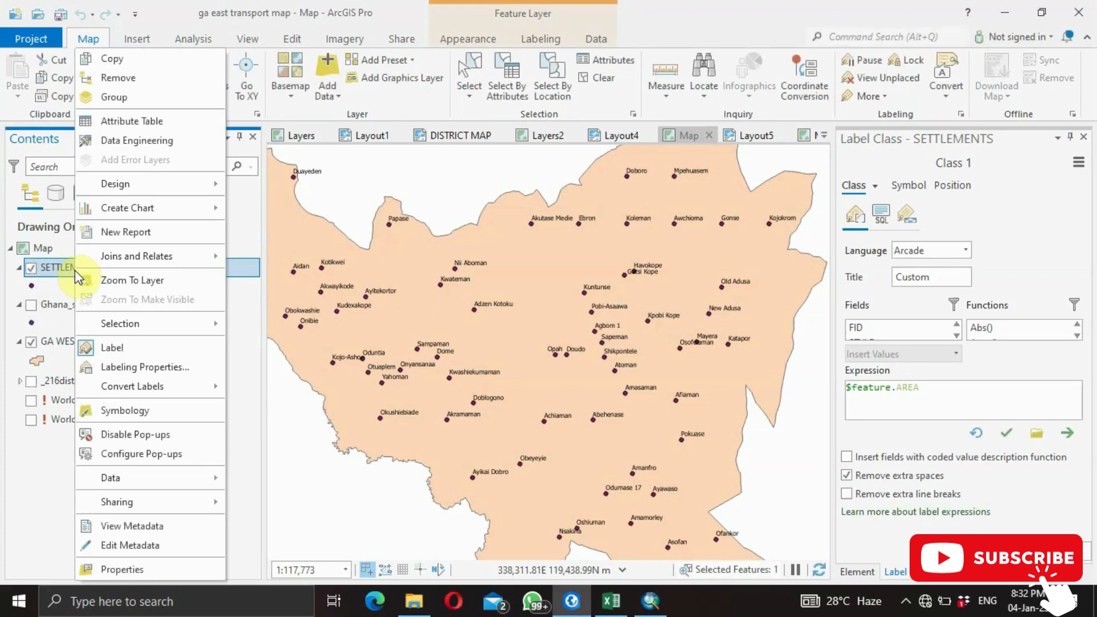
left_click(152, 121)
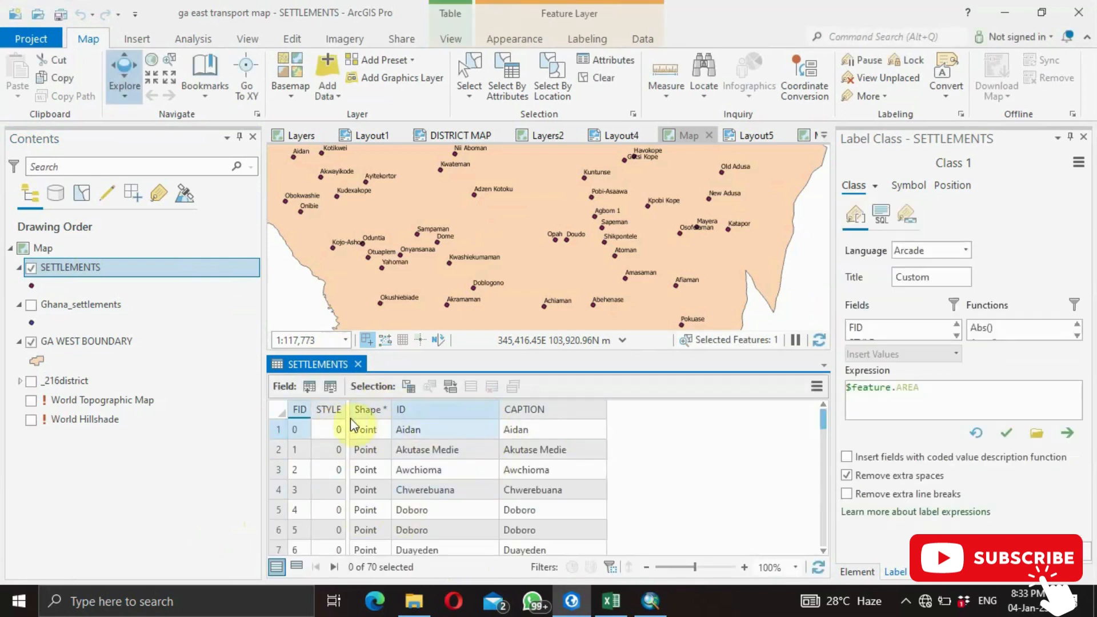
mouse_move(823, 422)
left_mouse_down()
mouse_move(825, 512)
mouse_move(818, 420)
left_mouse_up()
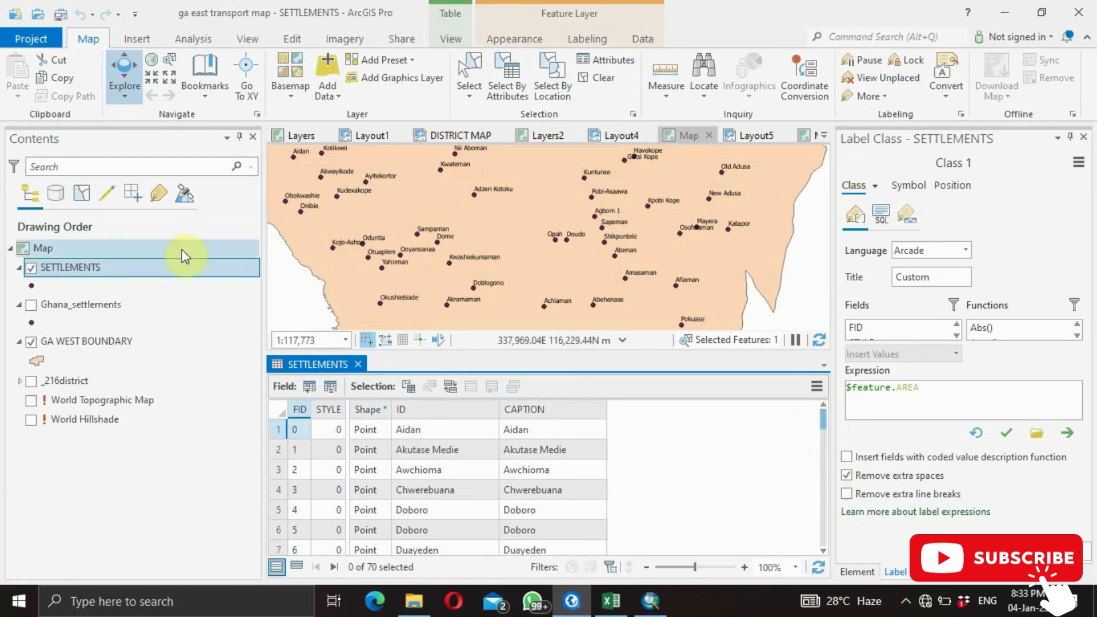
left_click(21, 265)
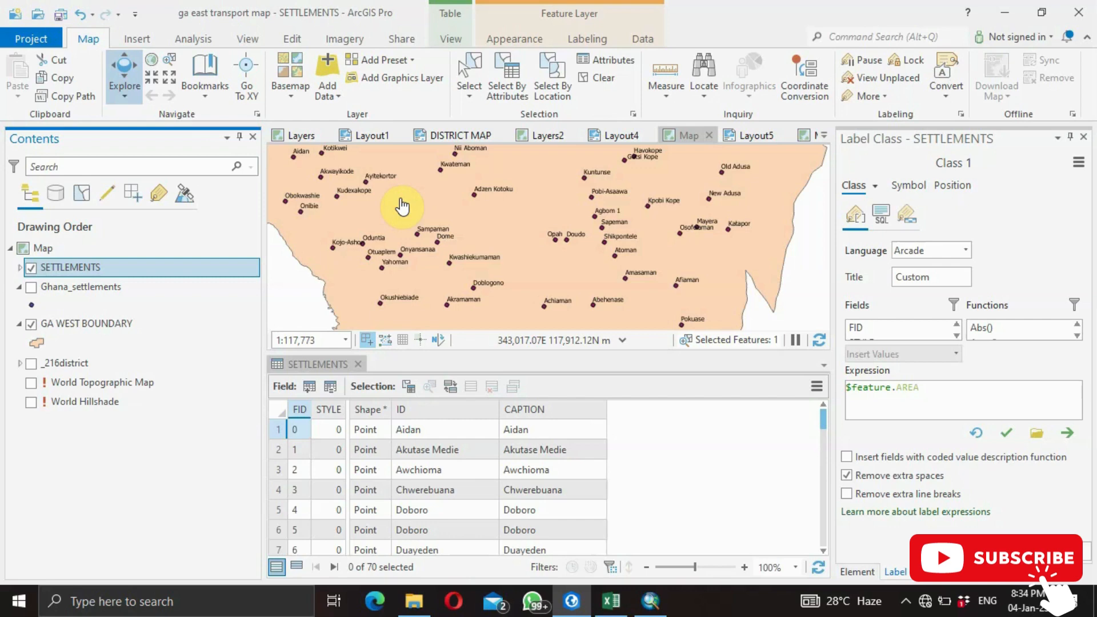
Step: Switch back to ArcMap and view more of the Accra layout around the map information text
left_click(652, 609)
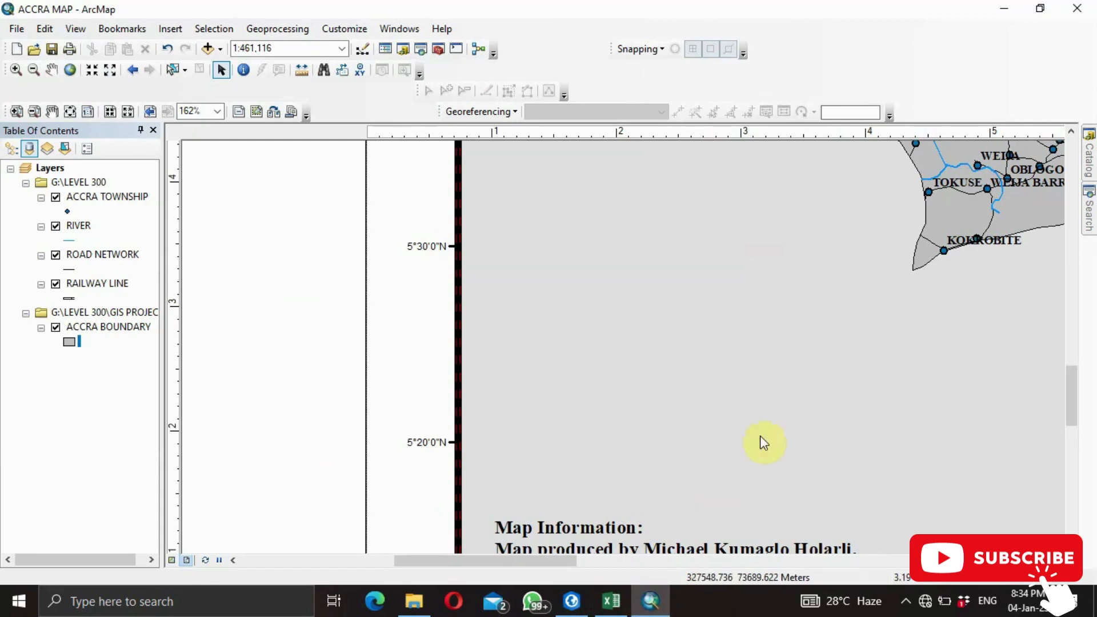
scroll(762, 436, "up", 2)
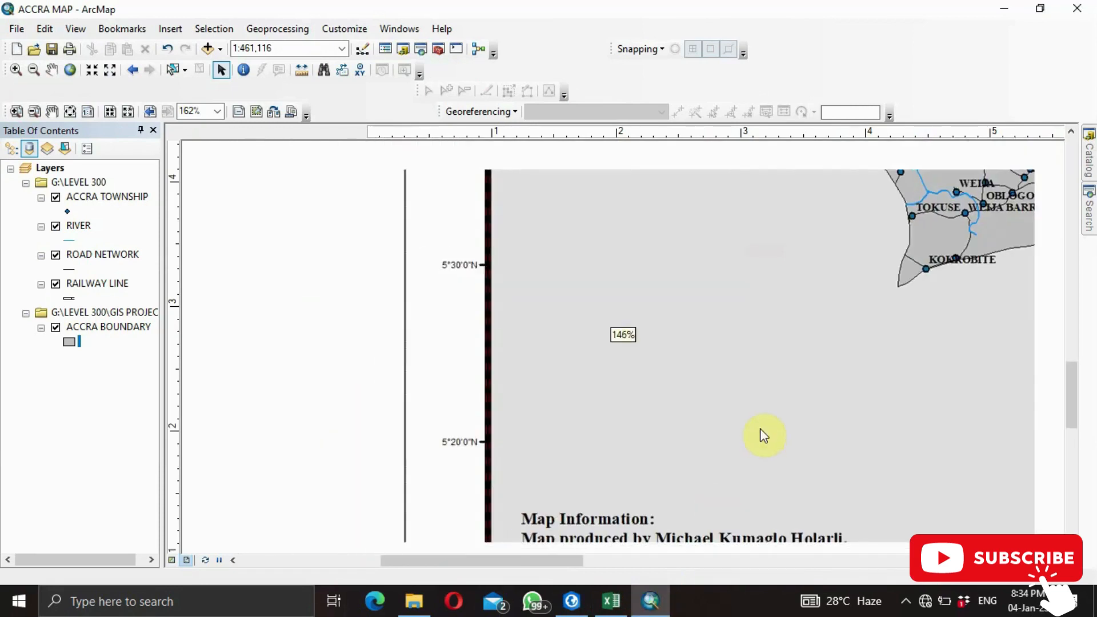
scroll(764, 435, "up", 4)
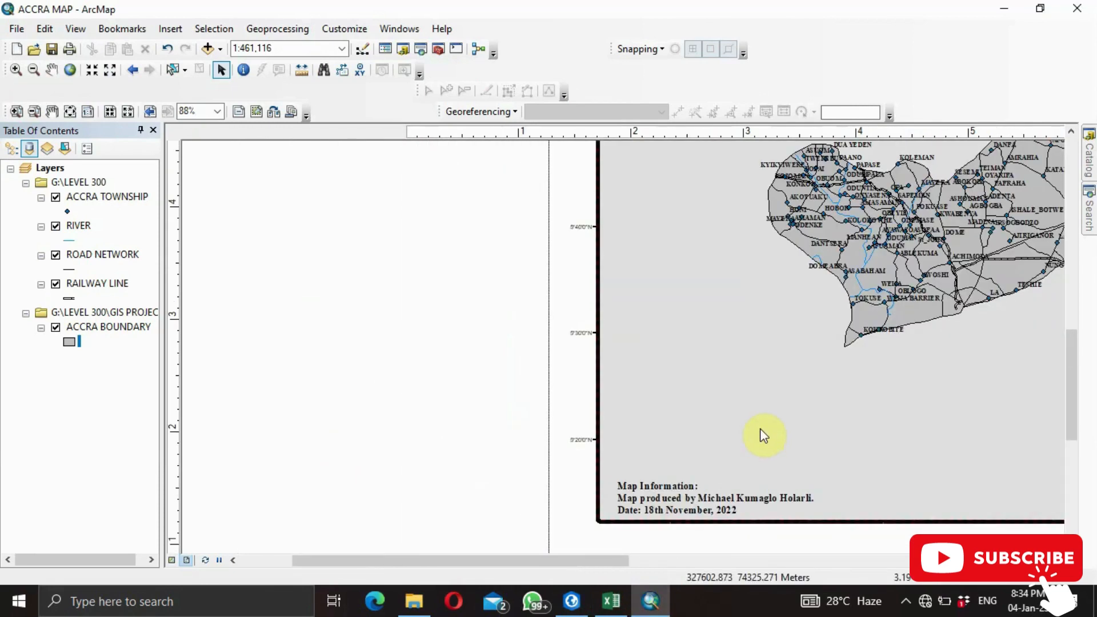
scroll(764, 435, "up", 1)
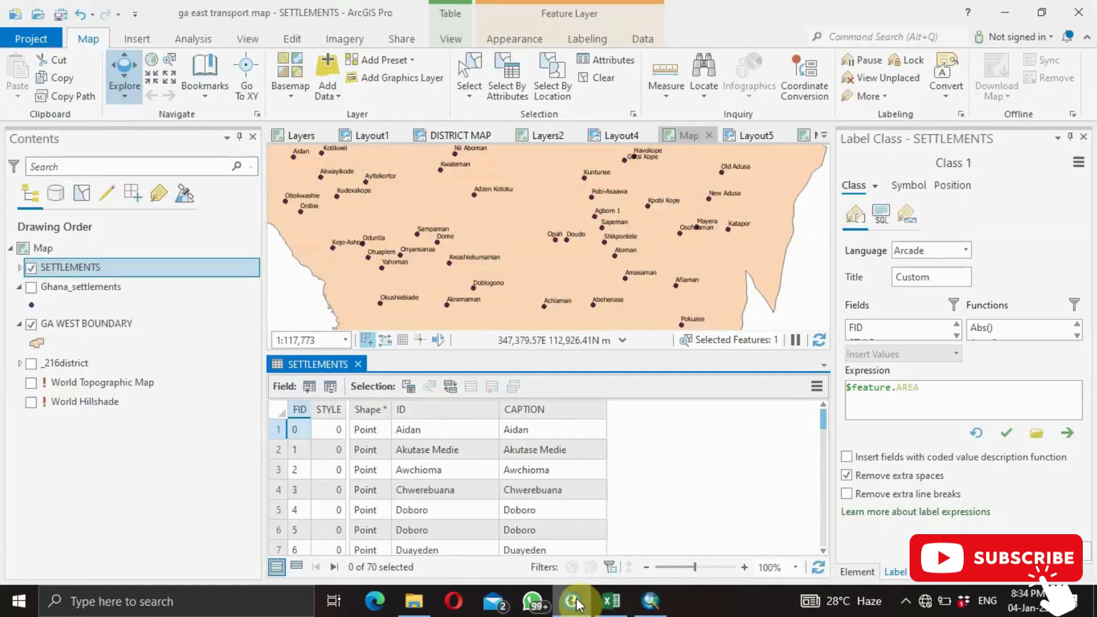
Step: Return to ArcGIS Pro and view the Layers map, Layout1 and the available analysis tools
left_click(571, 600)
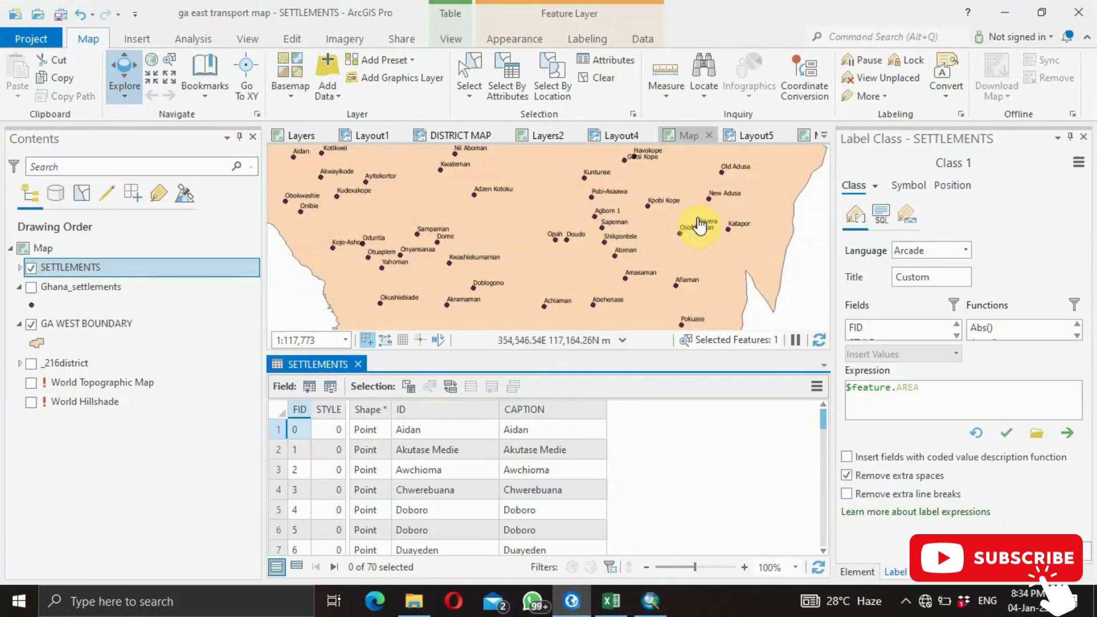
left_click(298, 136)
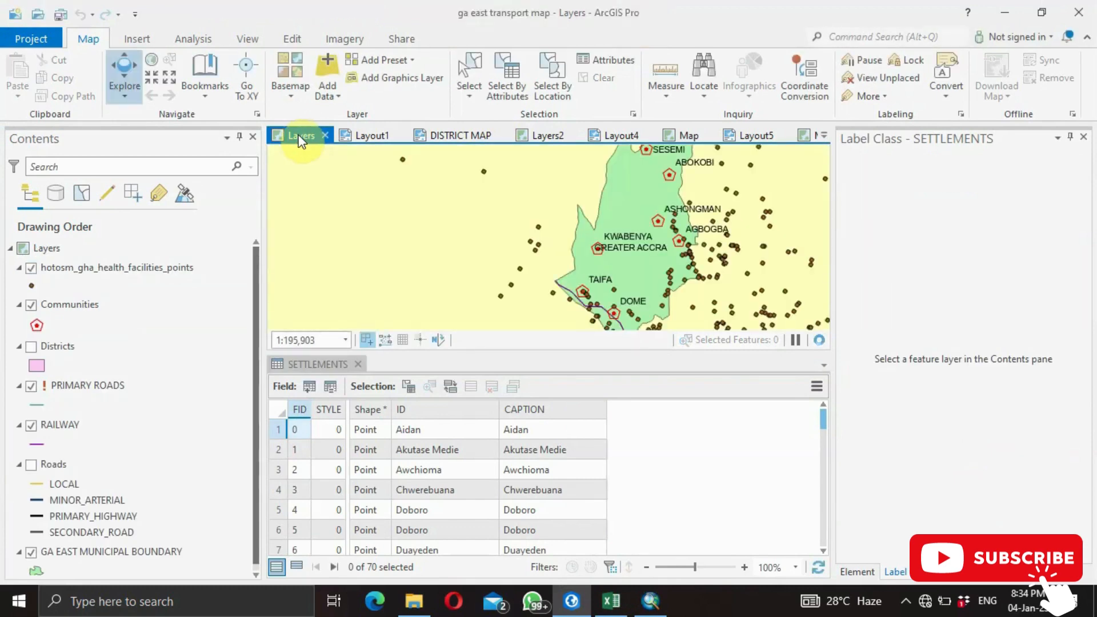
left_click(358, 136)
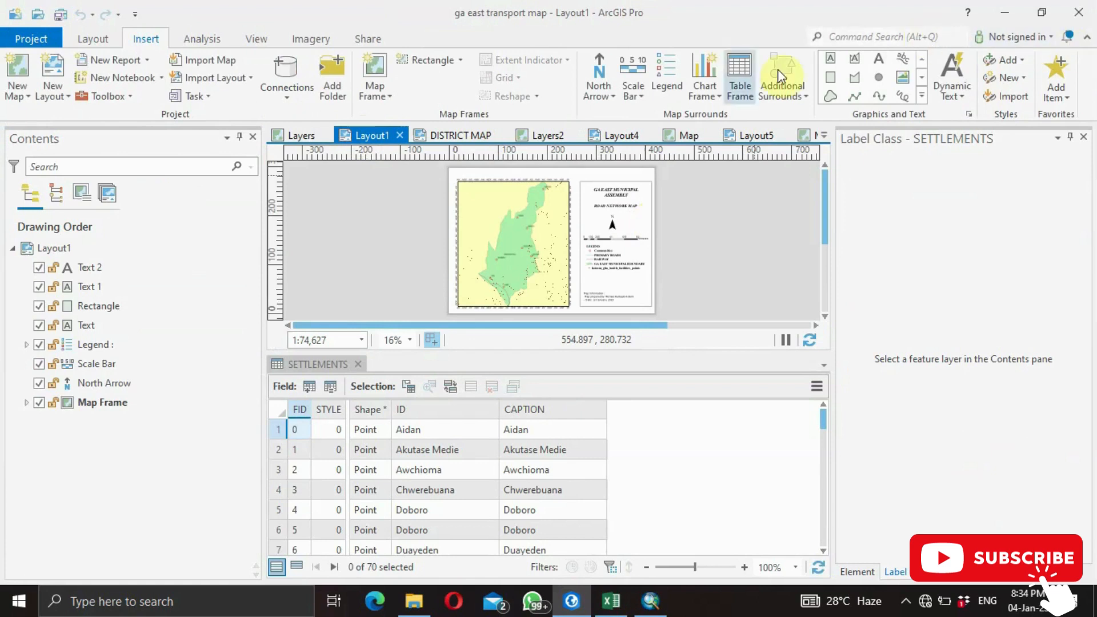
left_click(203, 39)
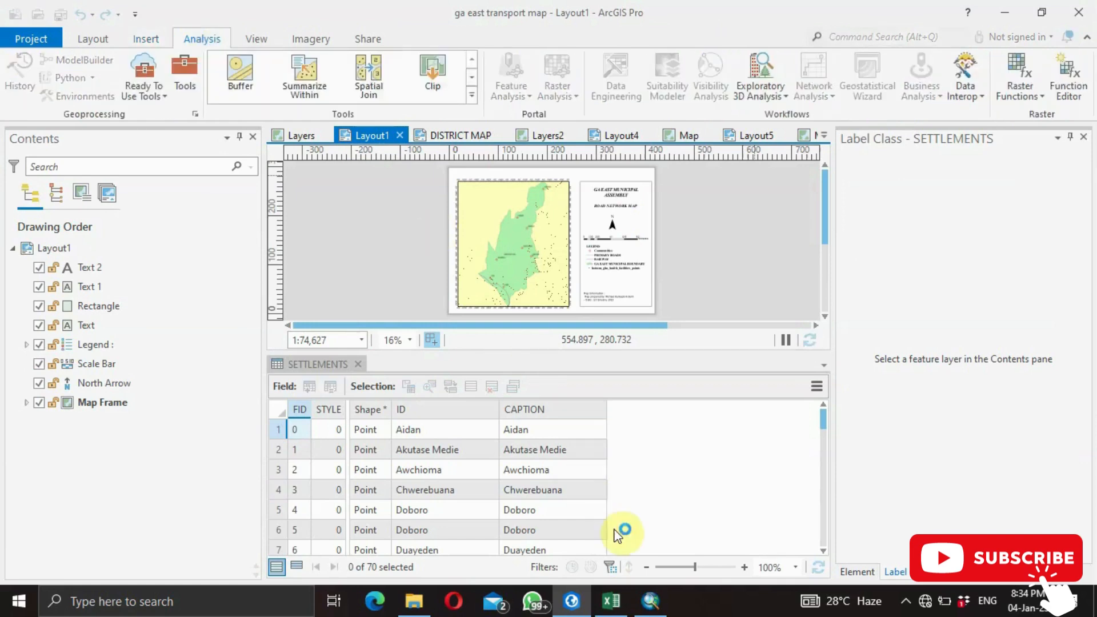
Step: Switch to ArcMap and set up an export of the Accra map layout with PNG as the file type
left_click(649, 606)
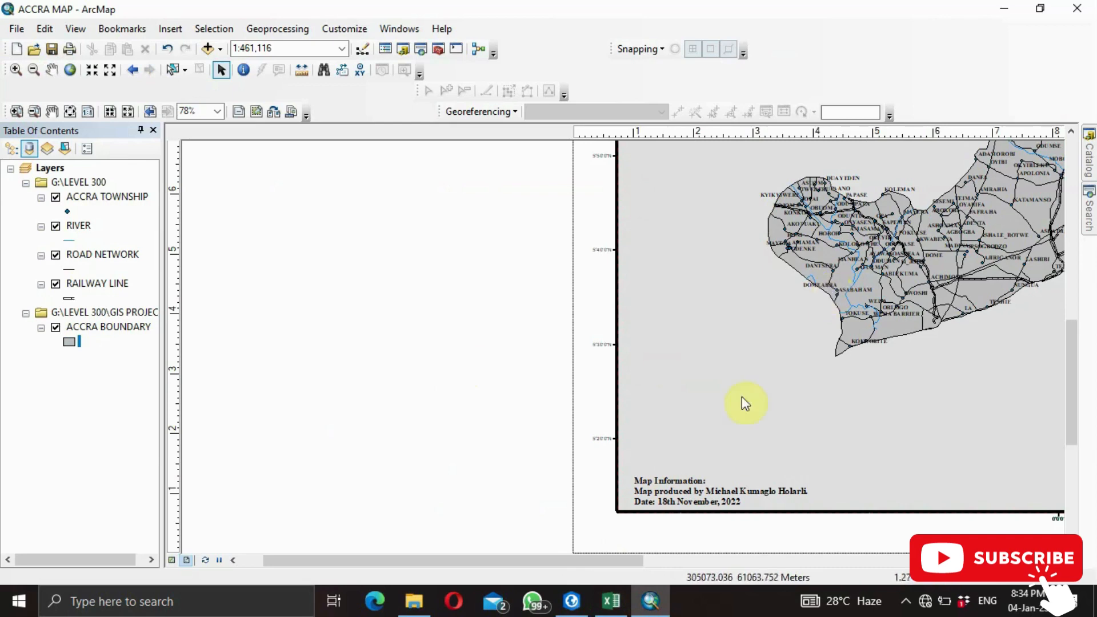
left_click_drag(572, 562, 722, 565)
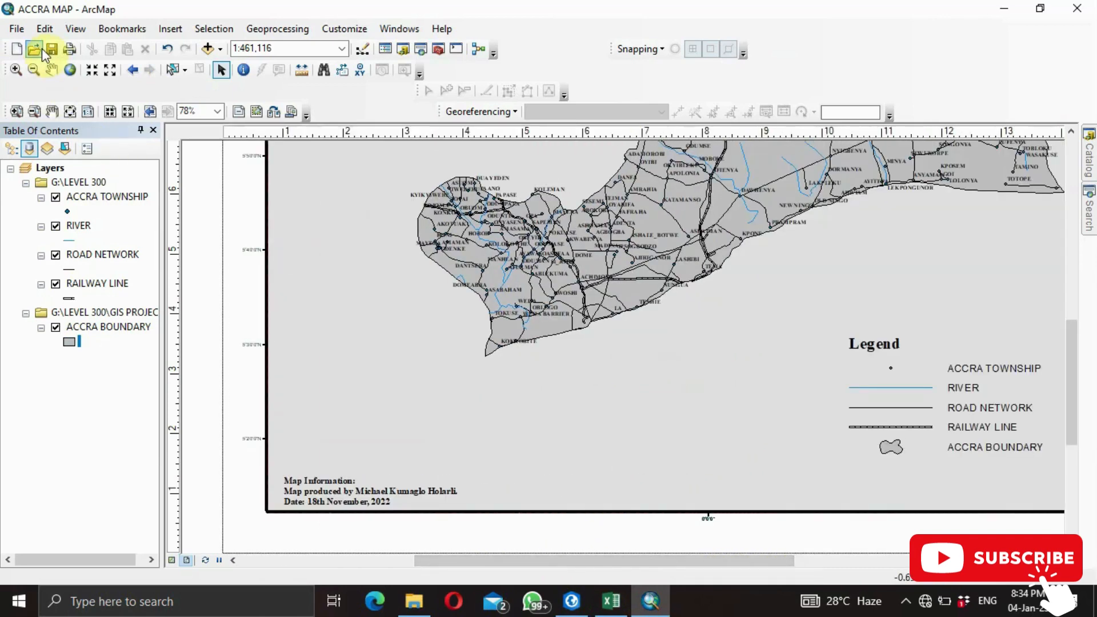
left_click(17, 32)
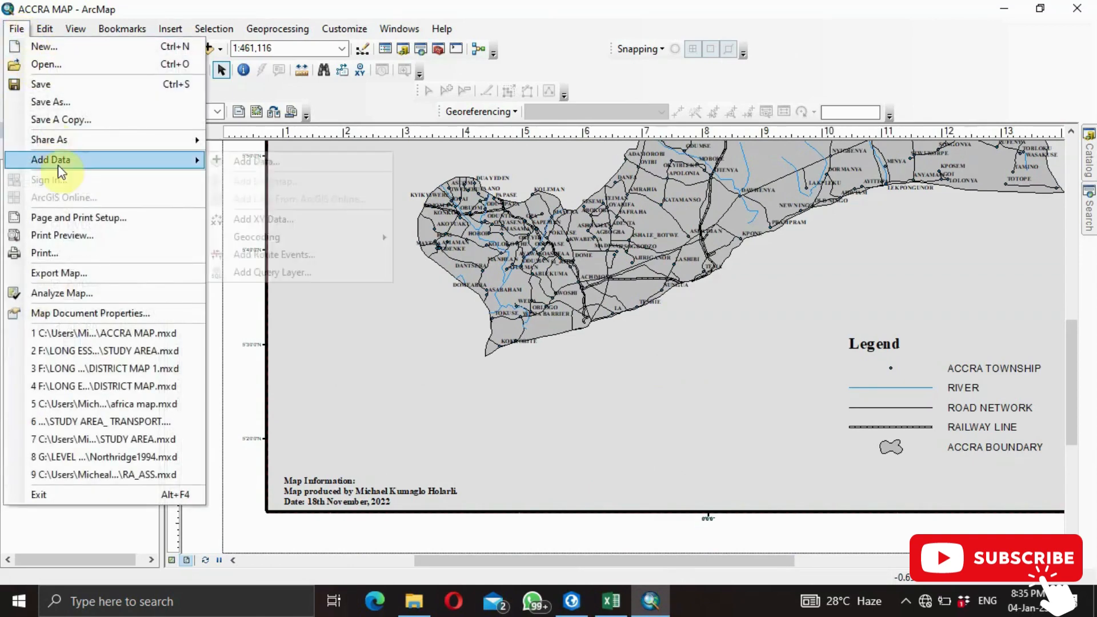
left_click(66, 273)
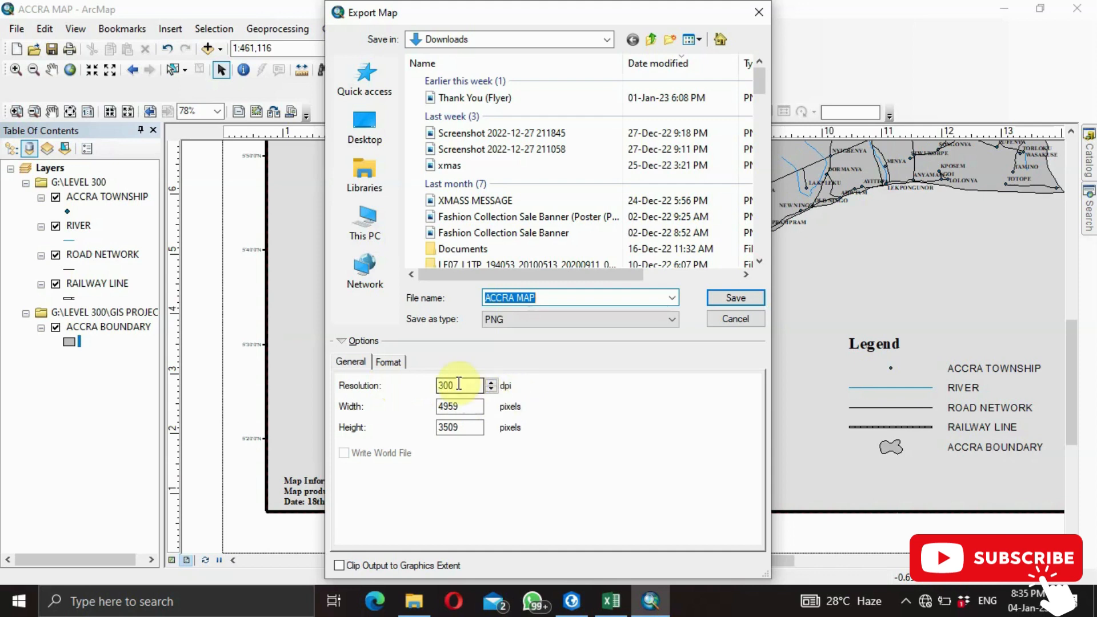
left_click(660, 319)
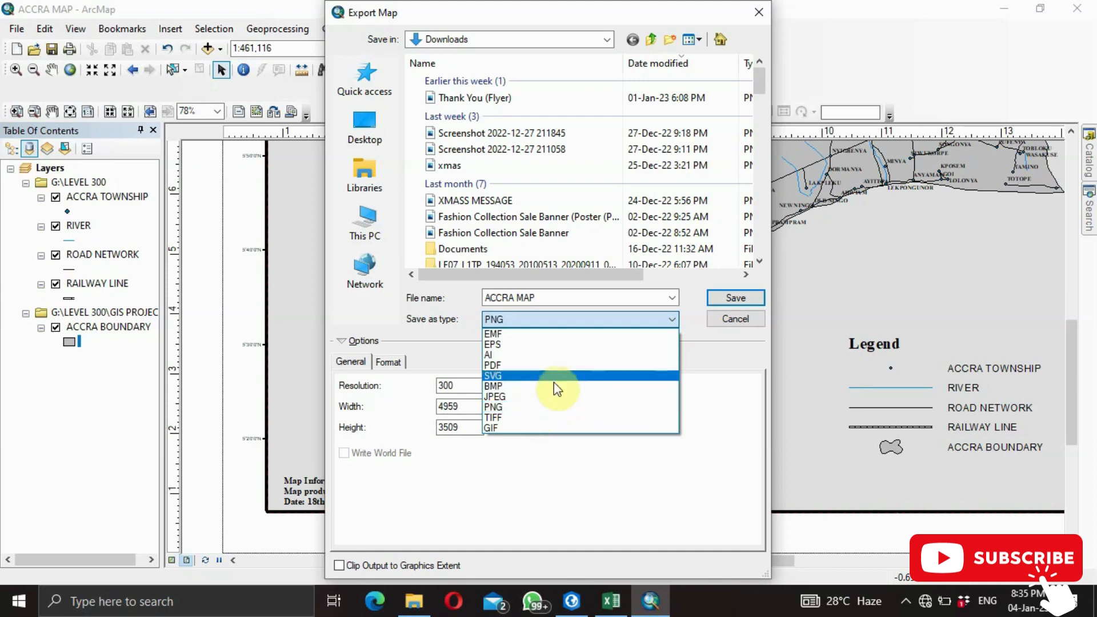
left_click(552, 407)
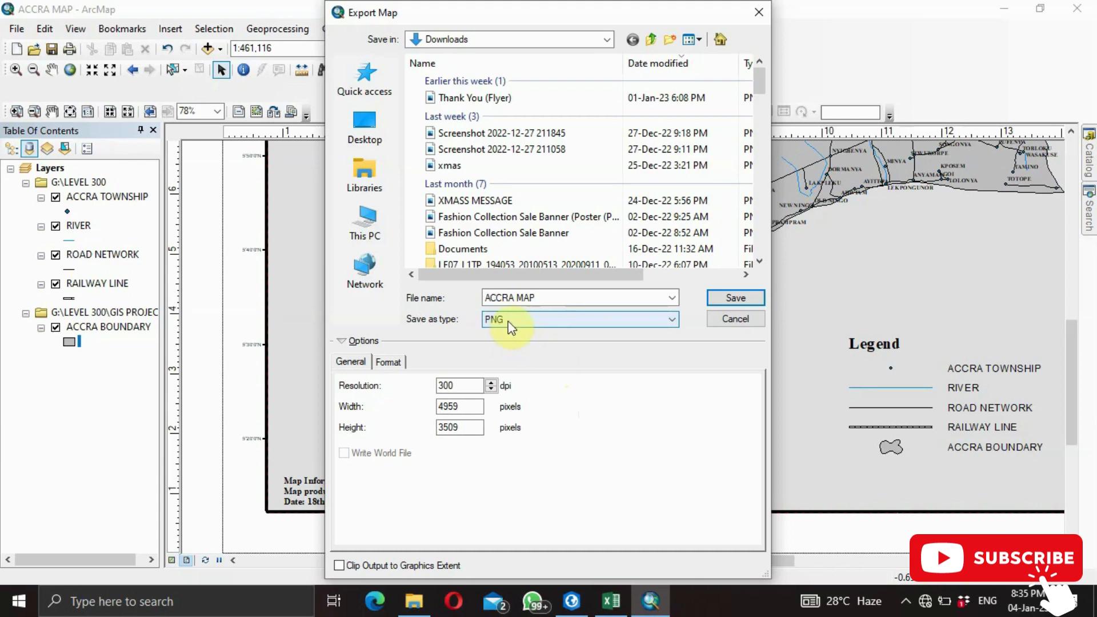
left_click(550, 319)
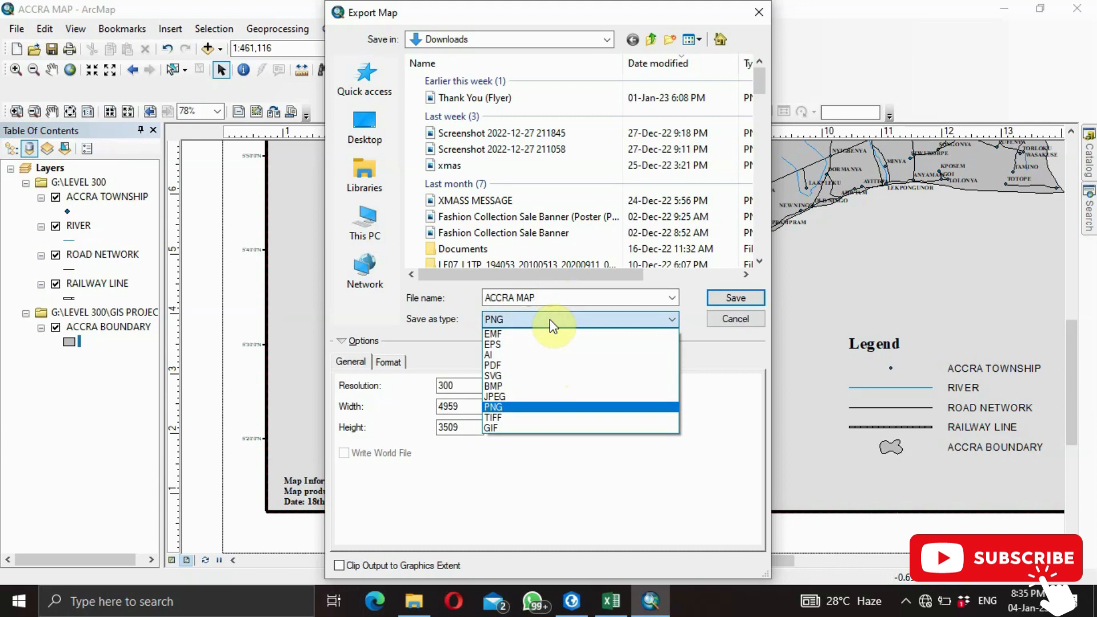
left_click(736, 303)
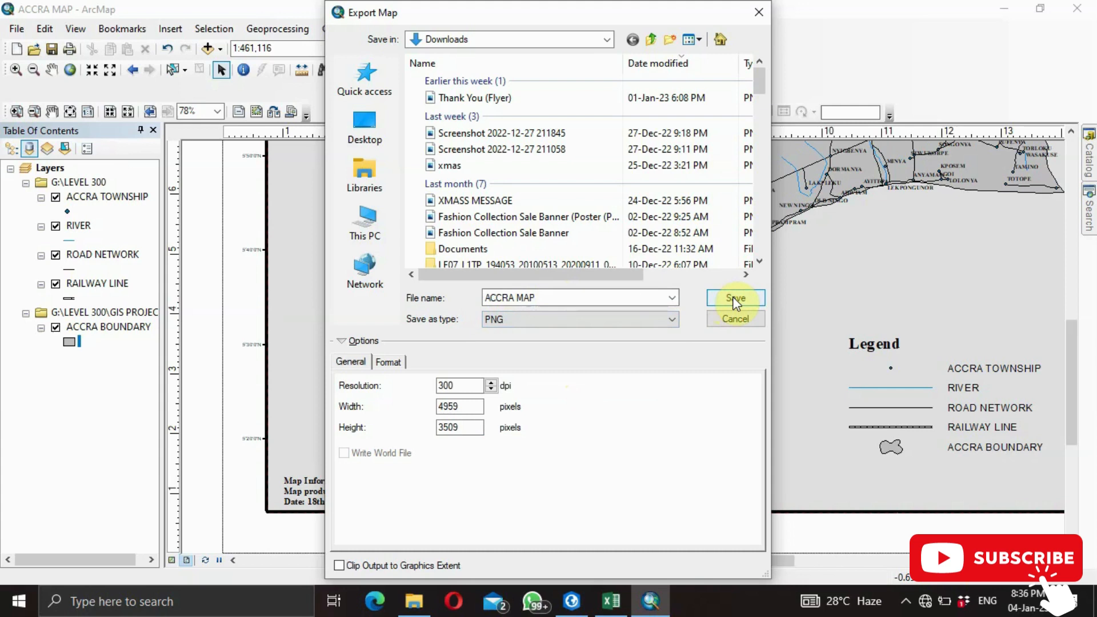
Step: Try to save the export as ACCRA MAP and as ACCRA MAP 1, declining to replace the existing files
left_click(736, 302)
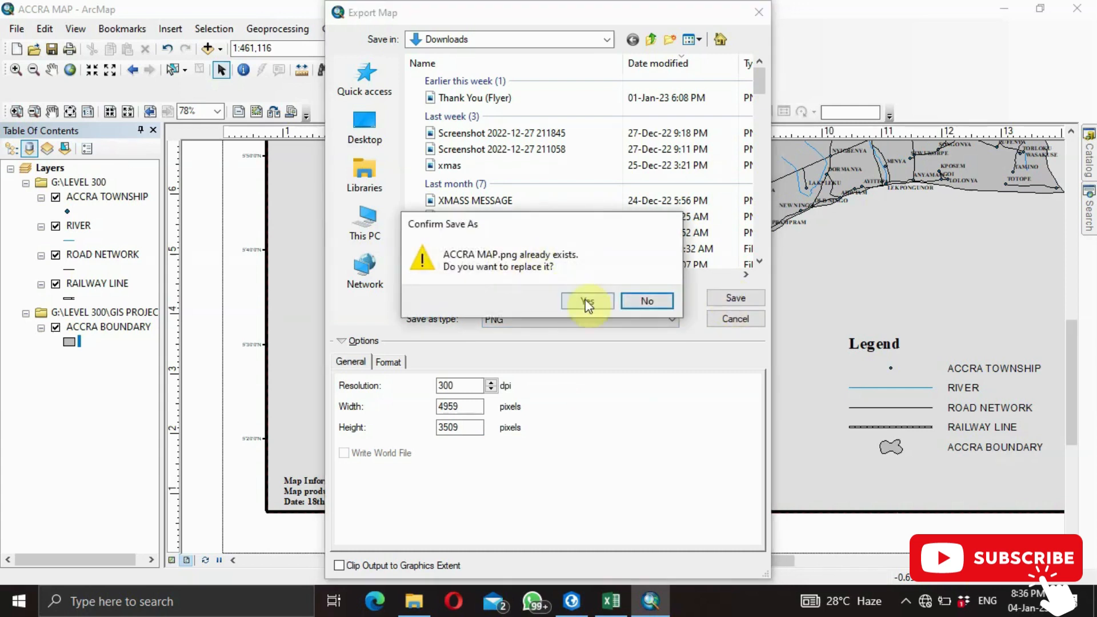
left_click(646, 301)
left_click(554, 298)
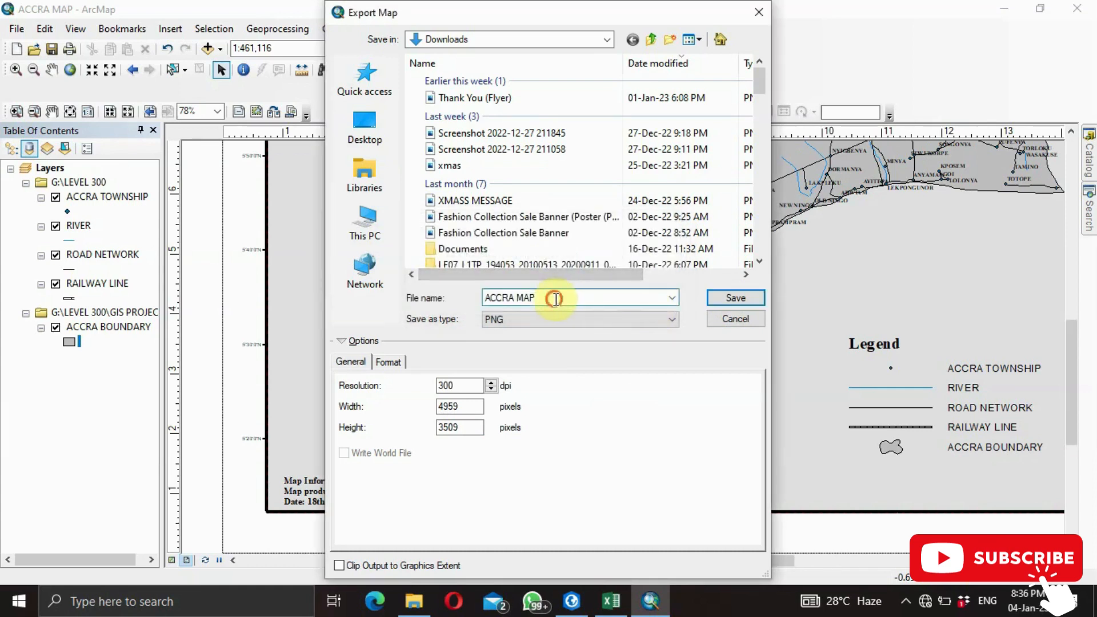
type("1")
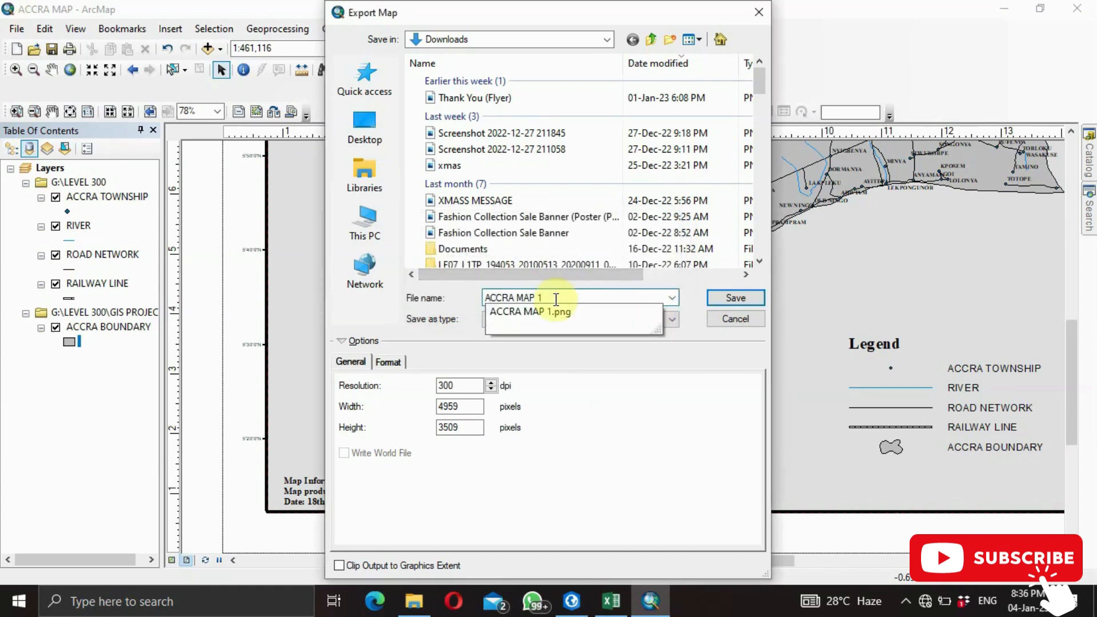
key("Return")
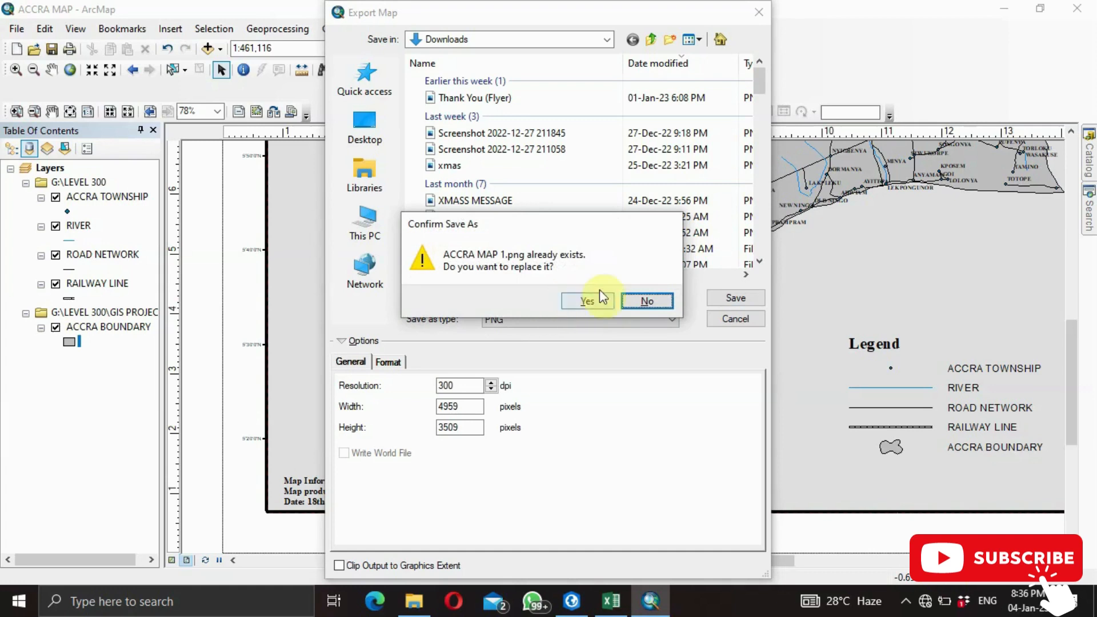
left_click(642, 298)
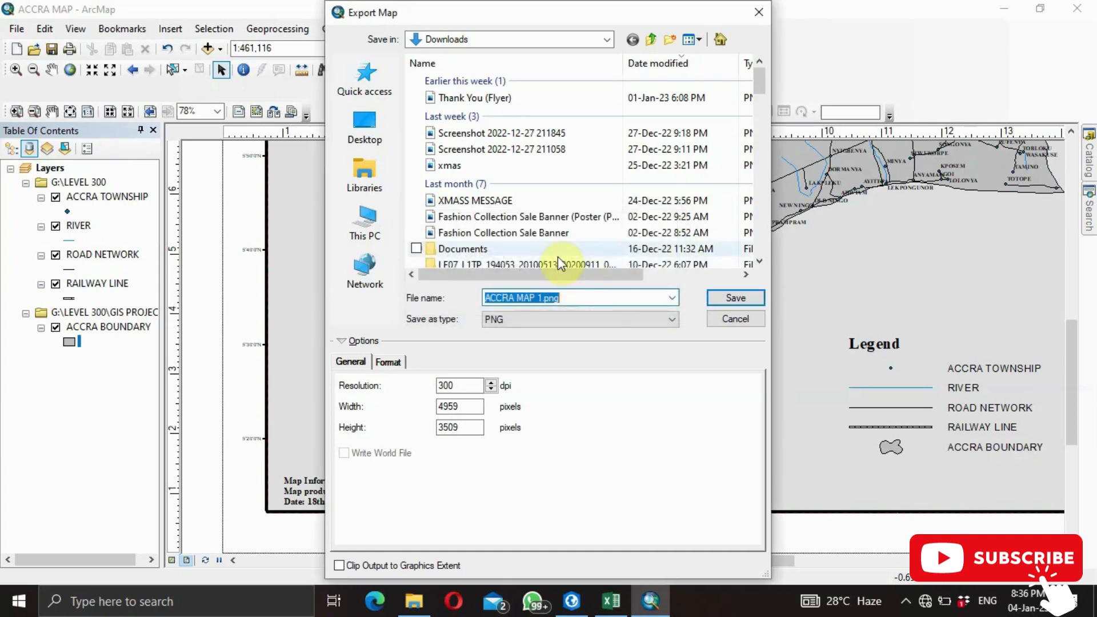
Step: Shorten the export file name to ACCRA and save the PNG in the Downloads folder
left_click(570, 294)
key("BackSpace")
key("BackSpace")
key("BackSpace")
key("BackSpace")
key("BackSpace")
key("BackSpace")
key("BackSpace")
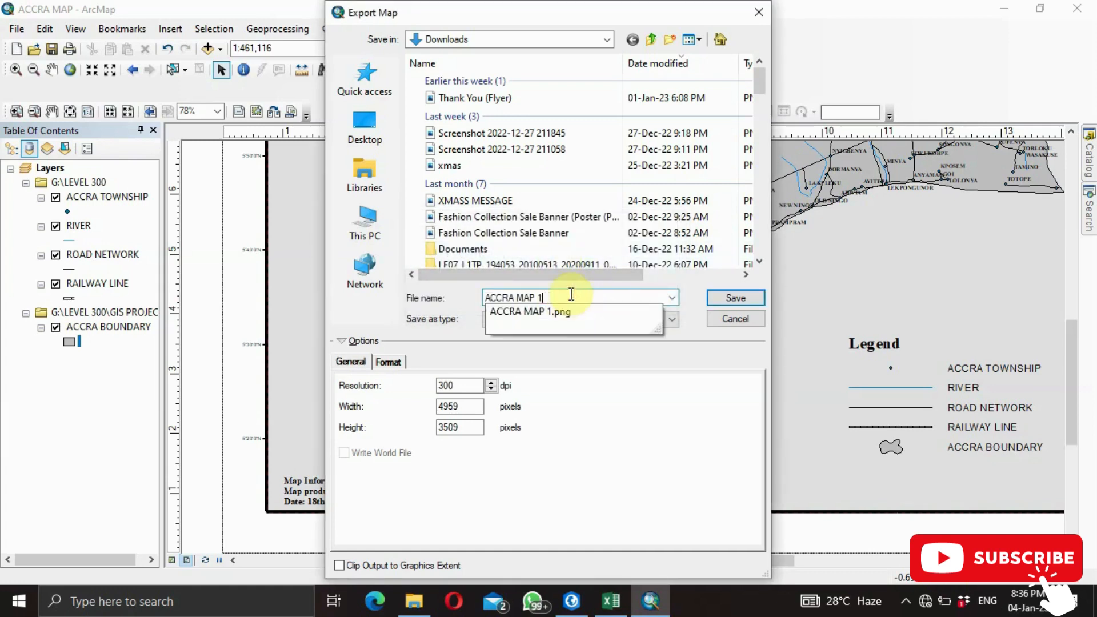
key("BackSpace")
key("BackSpace")
key("BackSpace")
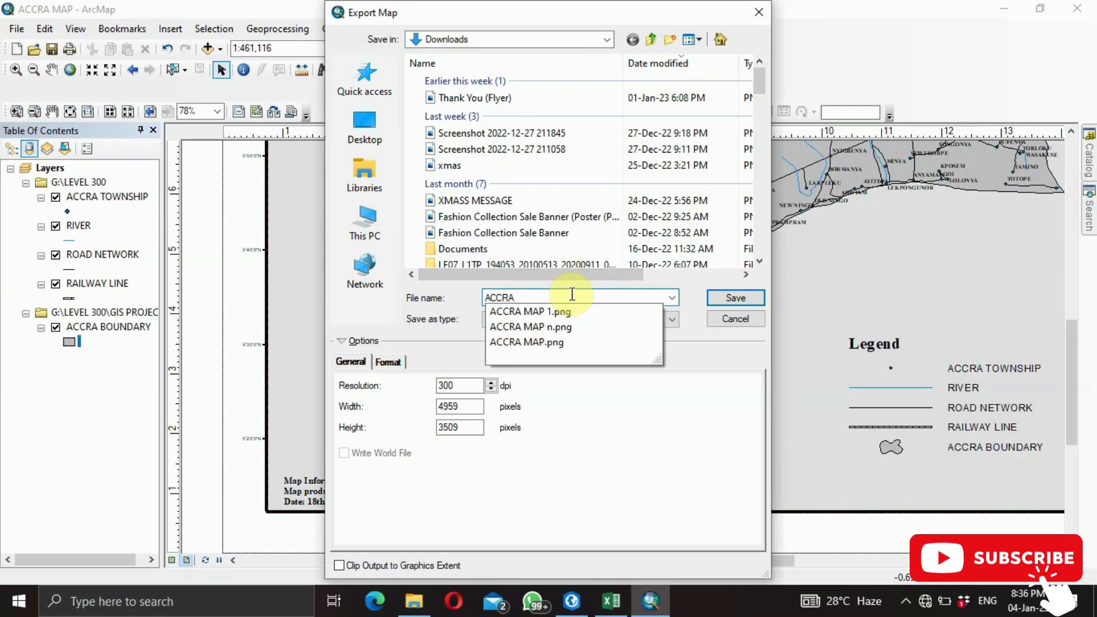
left_click(725, 298)
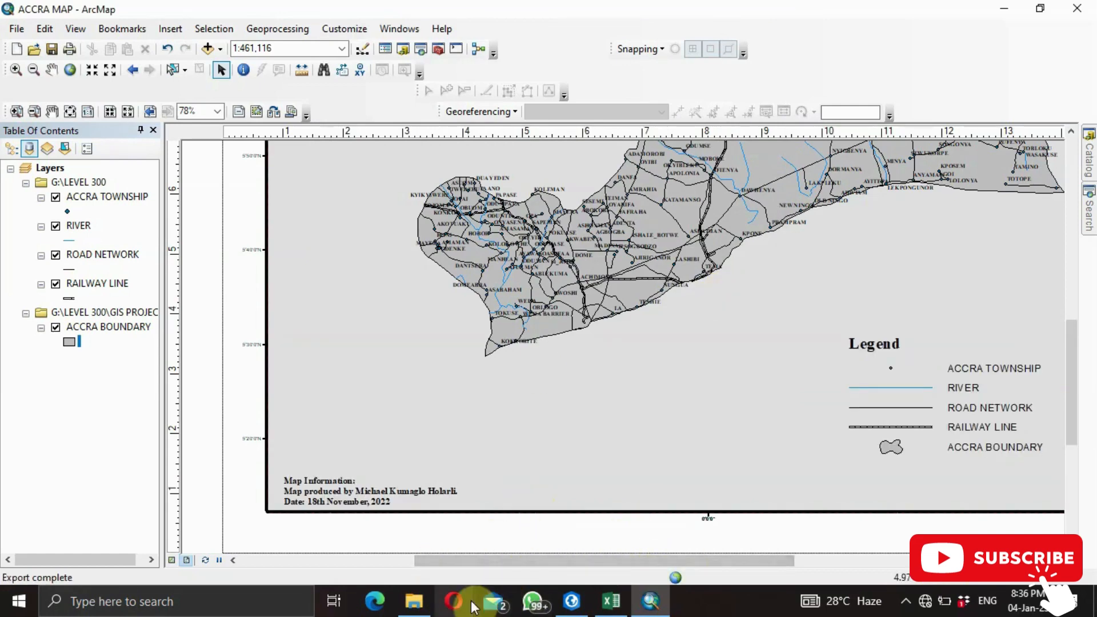
Step: Switch to File Explorer and open the exported ACCRA image from the recent files with Photos
left_click(413, 600)
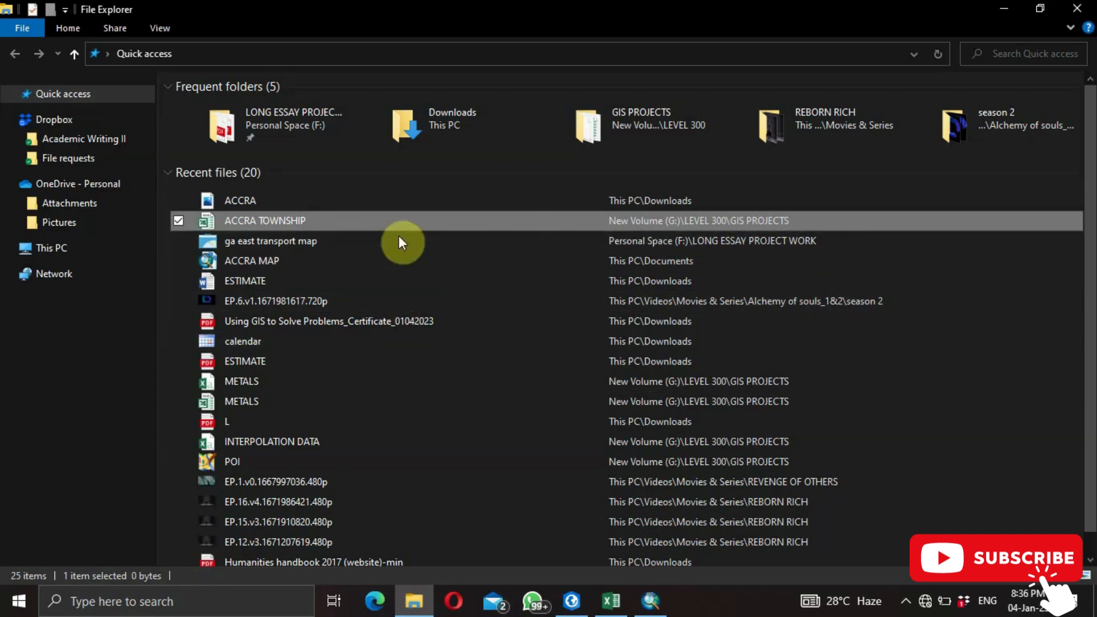
double_click(402, 207)
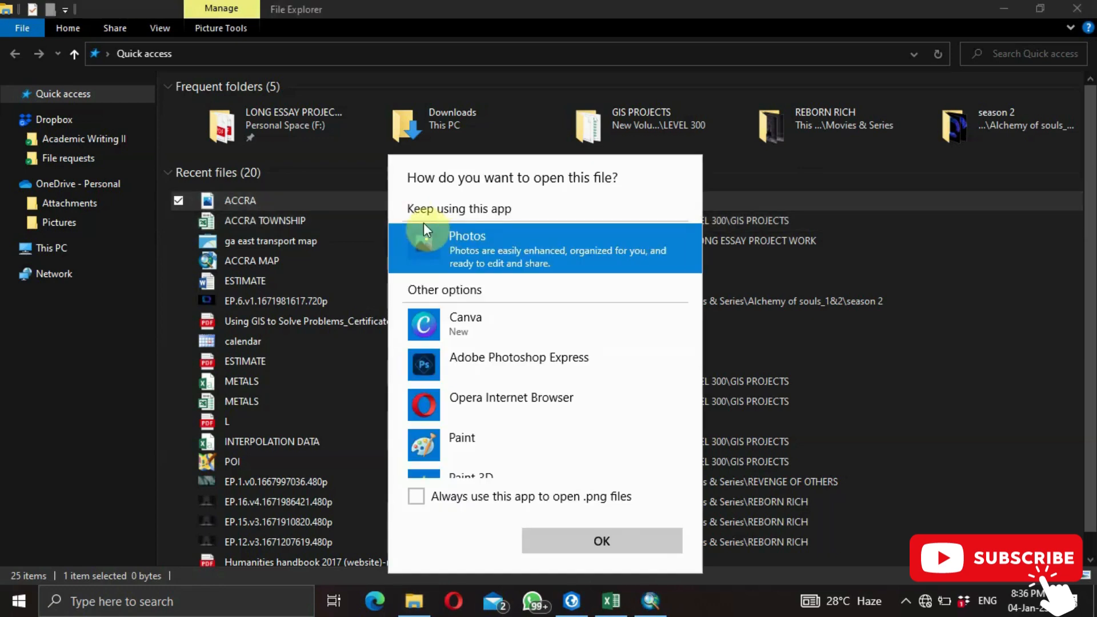
left_click(626, 550)
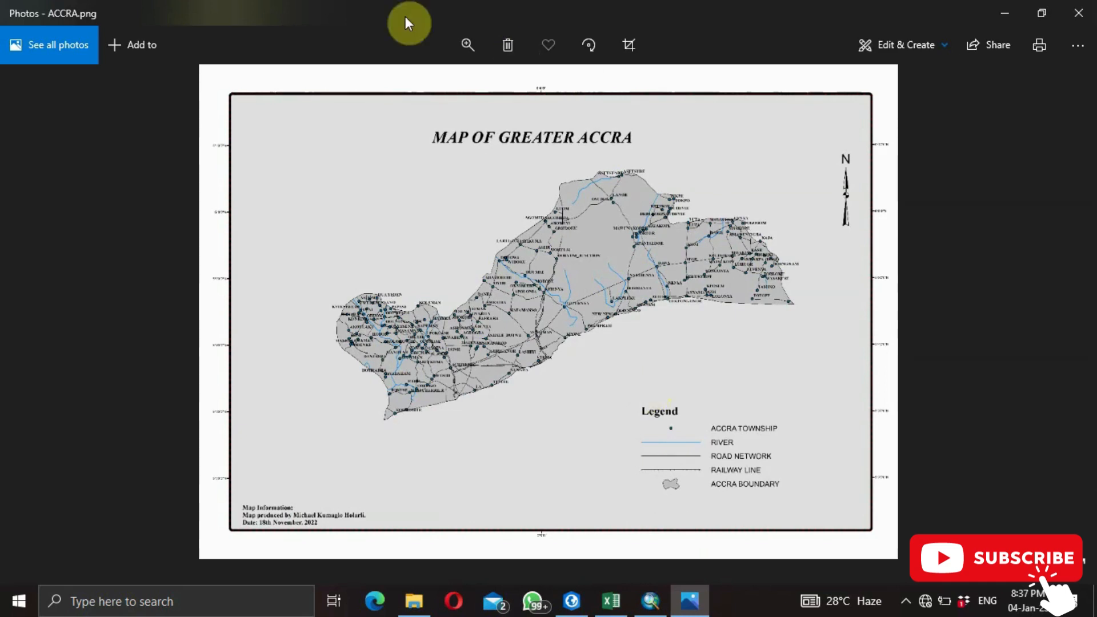
Step: Examine the town labels in the western part of the exported map up close, restore the full view and return to ArcMap
left_click(467, 44)
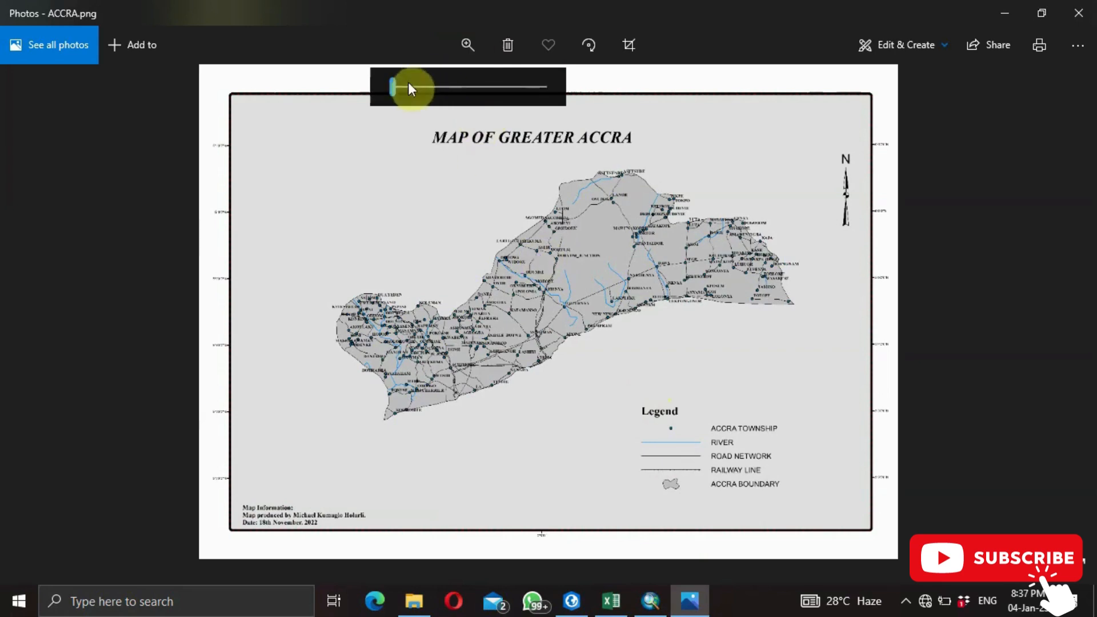
mouse_move(395, 87)
left_mouse_down()
mouse_move(544, 97)
mouse_move(370, 98)
mouse_move(413, 95)
left_mouse_up()
left_click_drag(347, 250, 600, 170)
left_click_drag(329, 344, 493, 228)
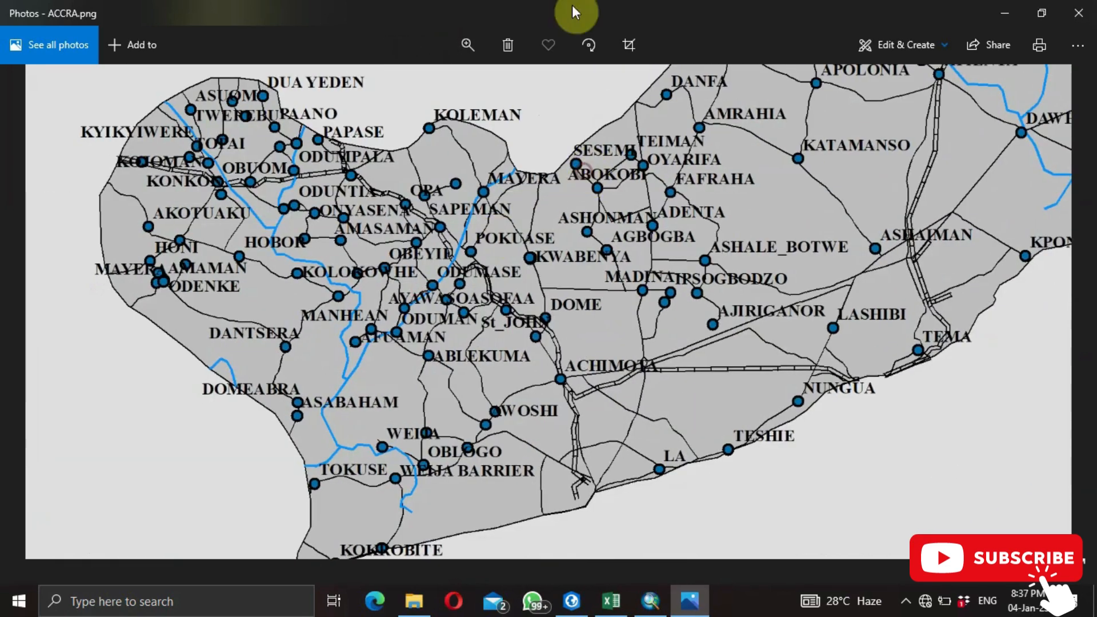
left_click(468, 47)
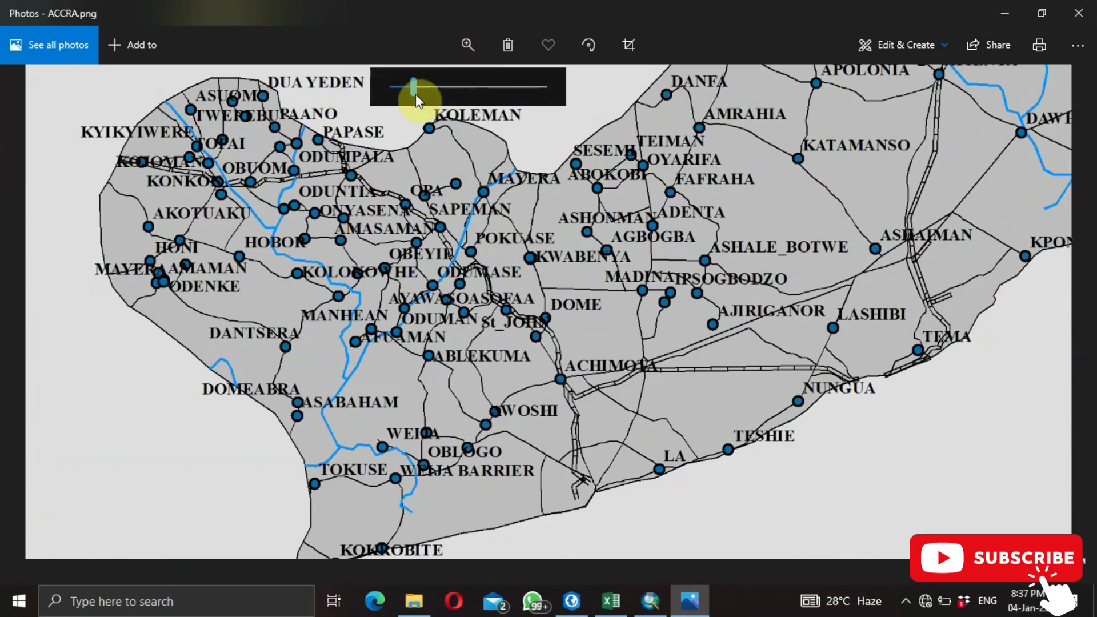
left_click_drag(413, 95, 392, 149)
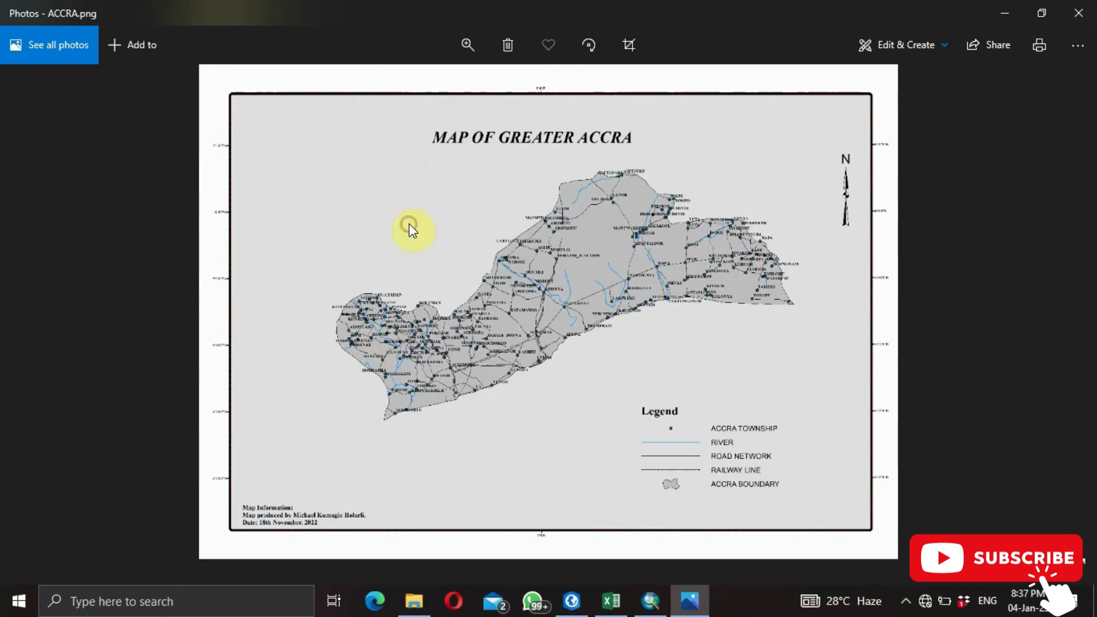
left_click(650, 602)
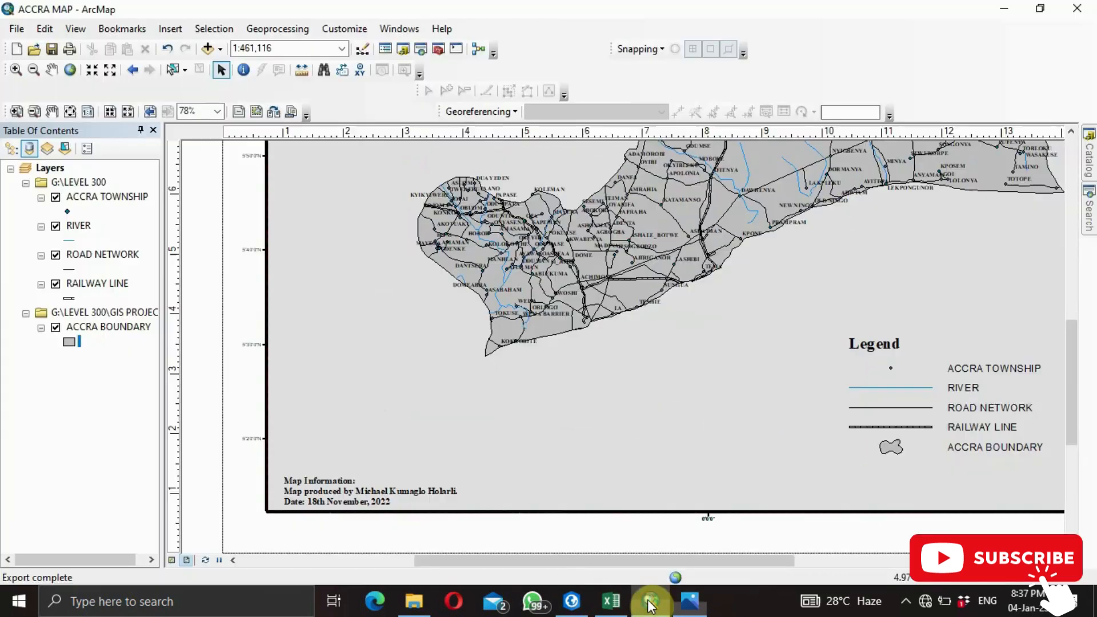